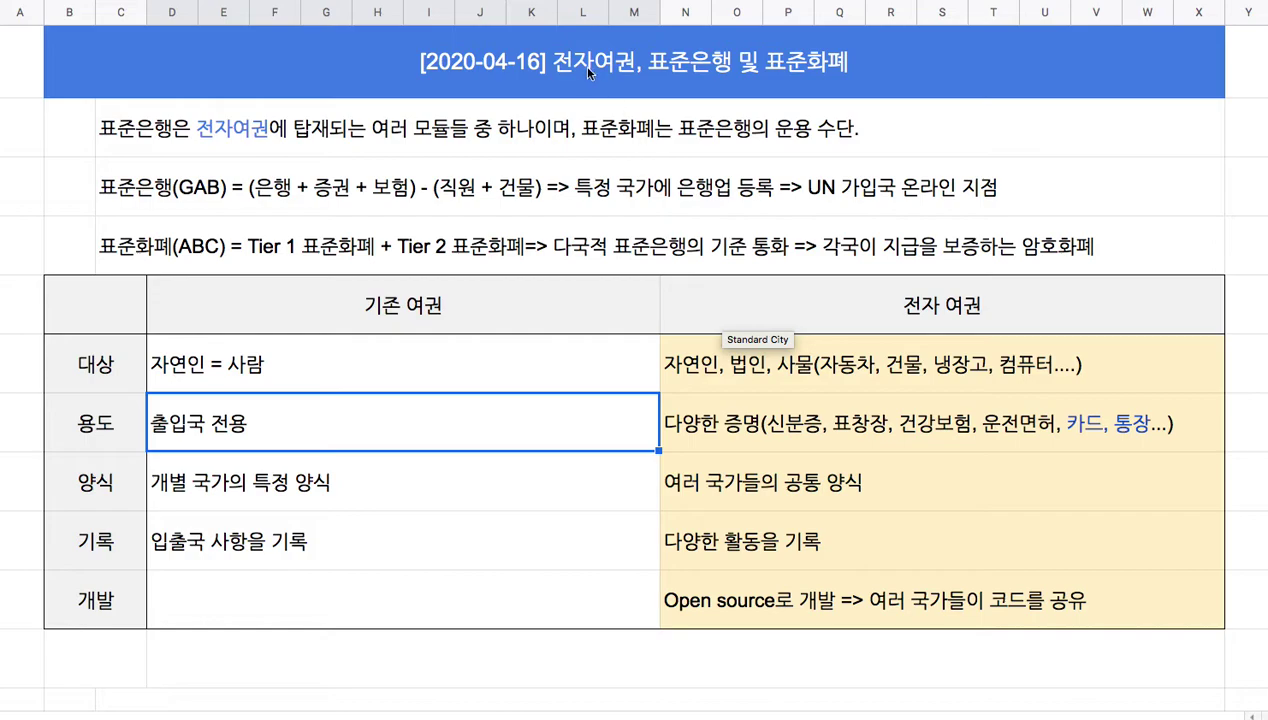
Examine the sheet title, the introductory sentence on 표준은행 and 전자여권, the passport column headings and the 기존 여권 entry for 대상
drag(551, 40, 650, 42)
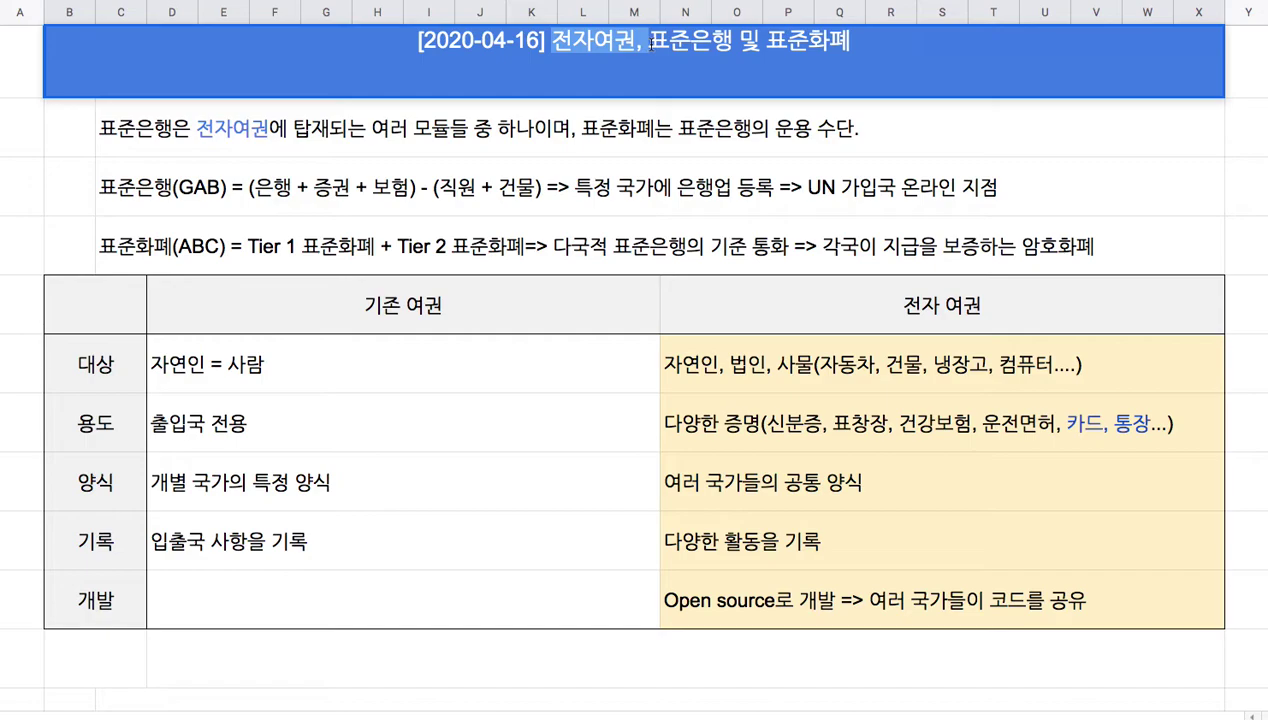
click(649, 42)
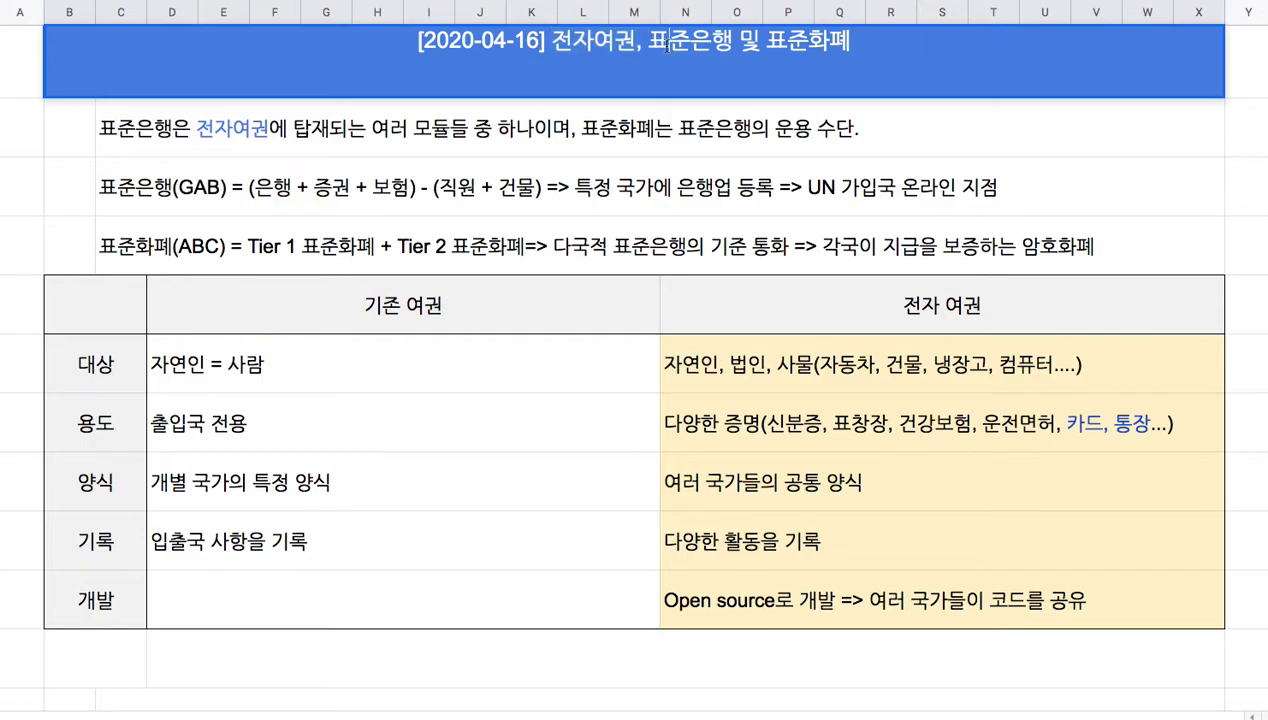
drag(648, 42, 890, 44)
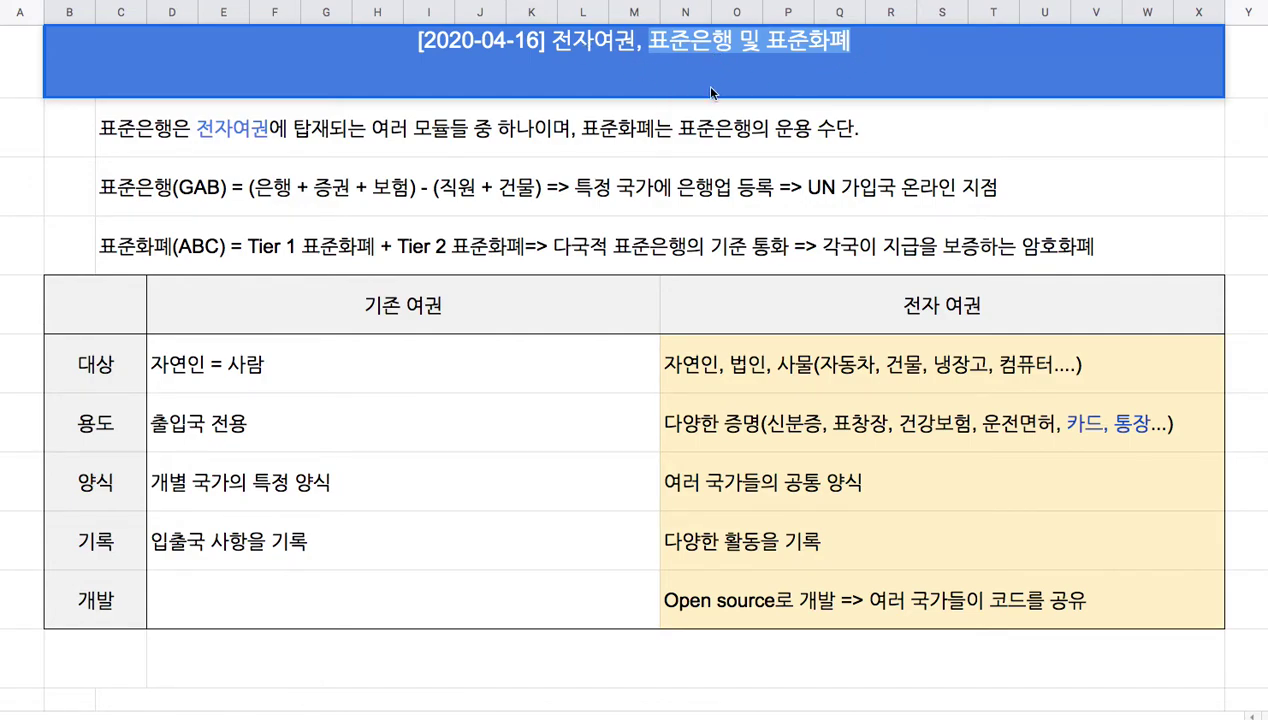
click(700, 126)
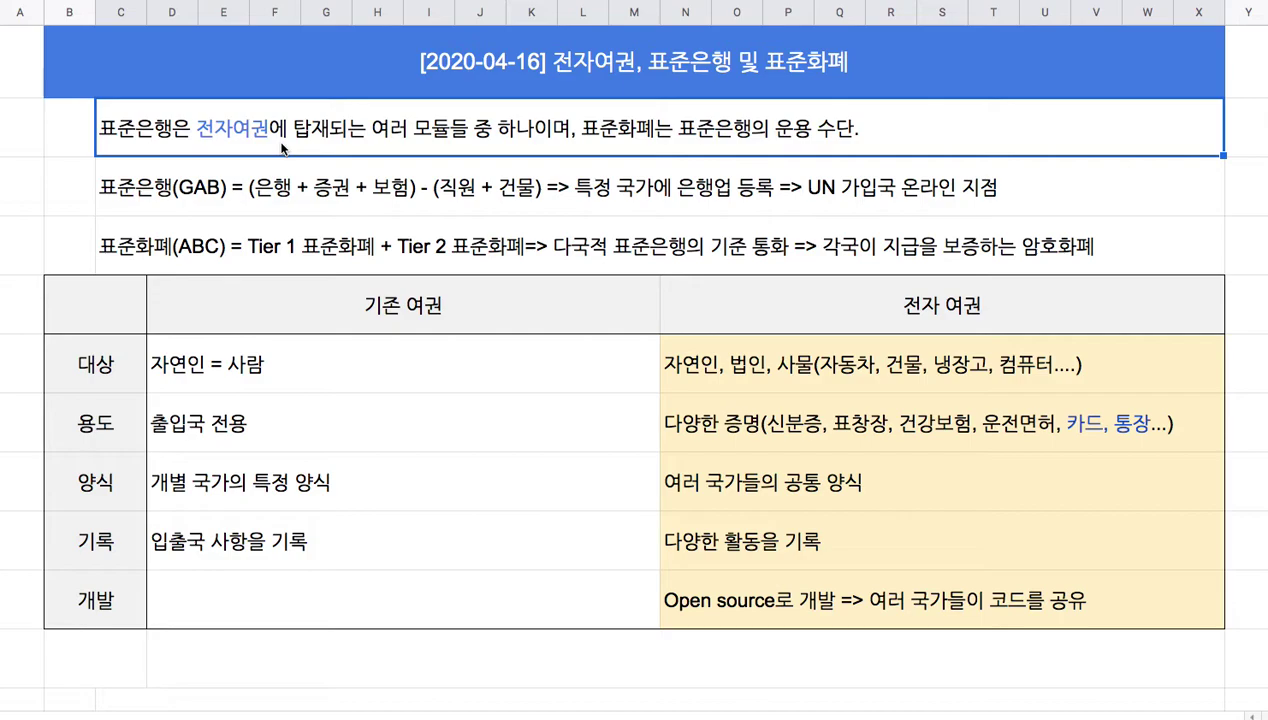
double_click(618, 136)
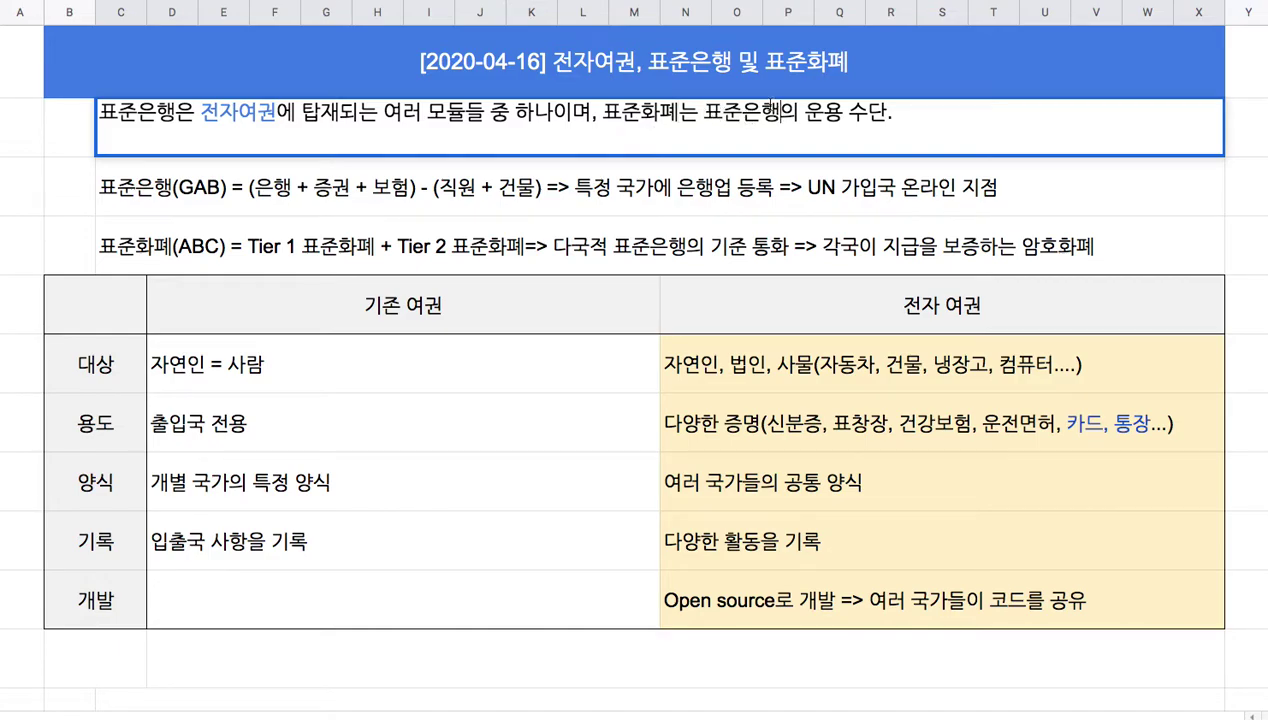
drag(702, 112, 820, 112)
drag(200, 112, 257, 113)
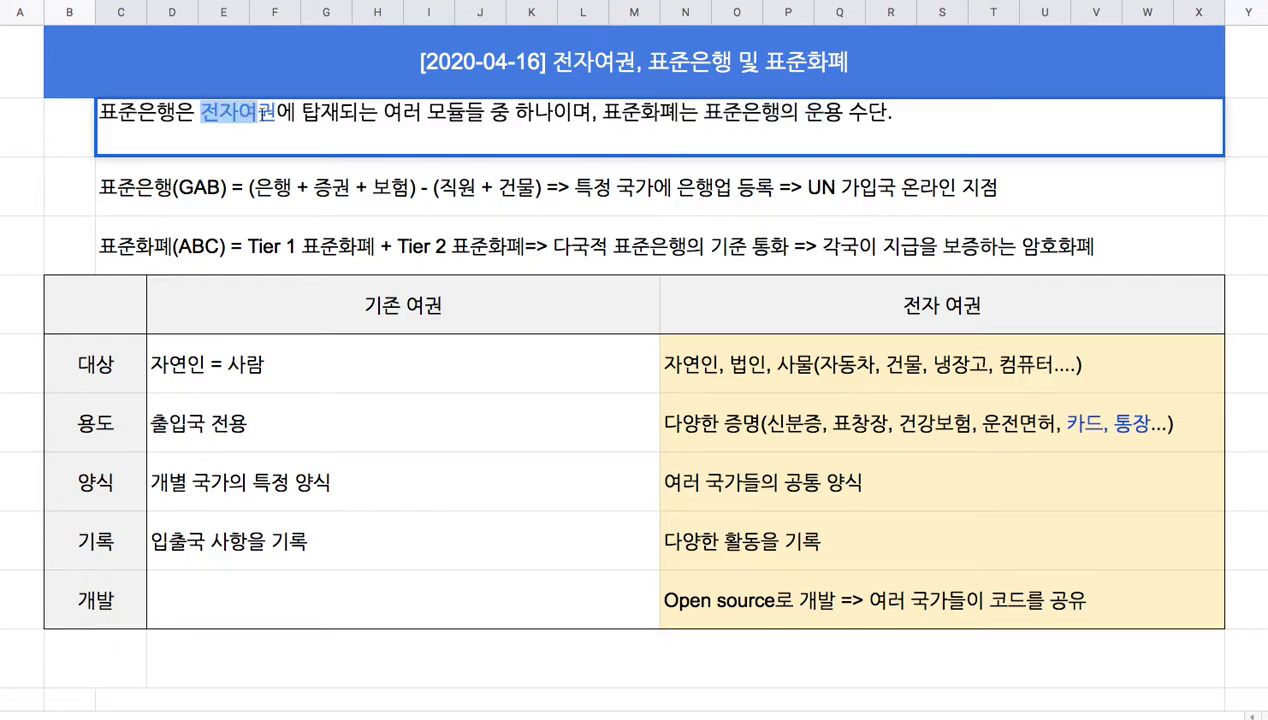
click(388, 313)
drag(612, 323, 767, 307)
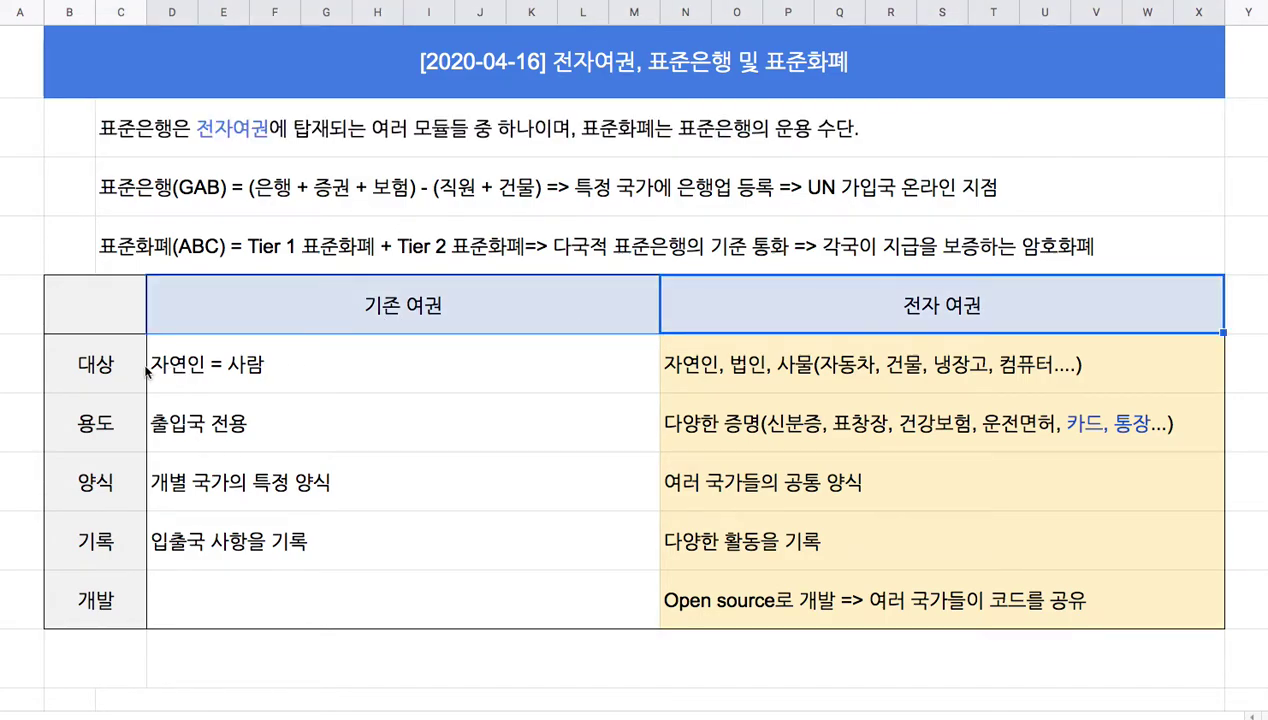
click(112, 370)
click(235, 370)
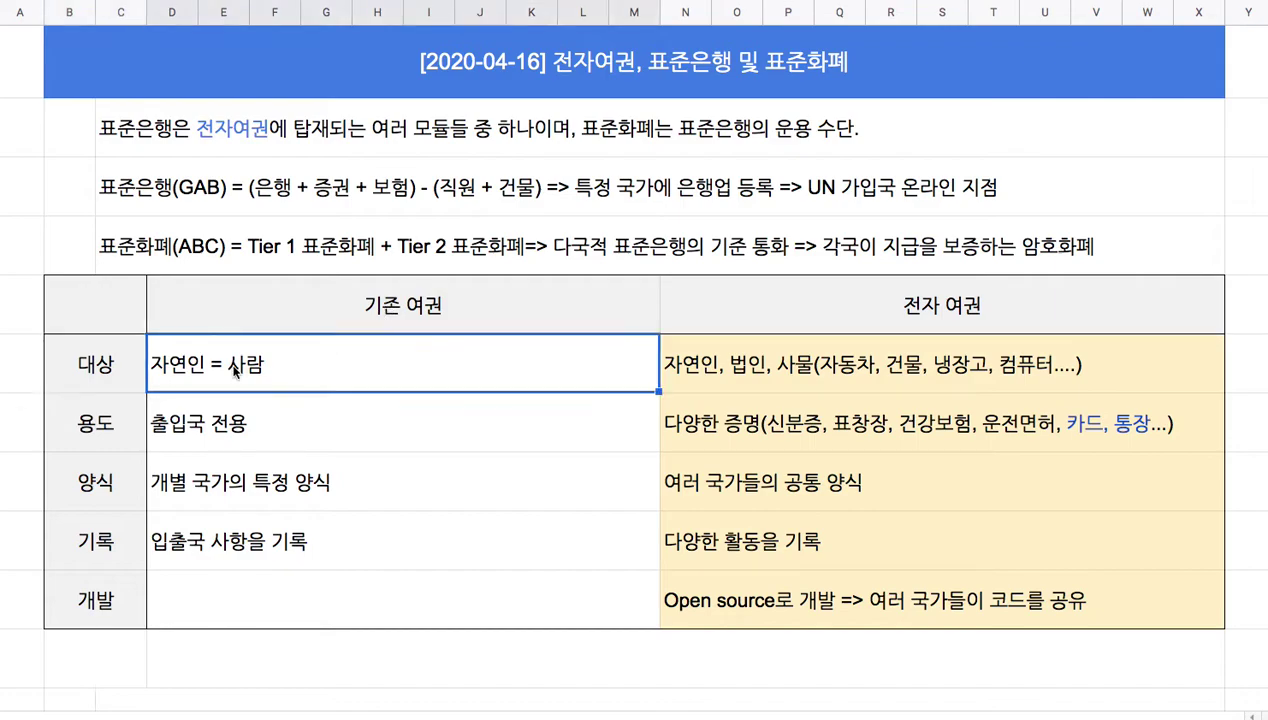
Add "항공기, 선박" after 컴퓨터 in the list of things in the 전자 여권 cell of the 대상 row
click(945, 307)
click(842, 378)
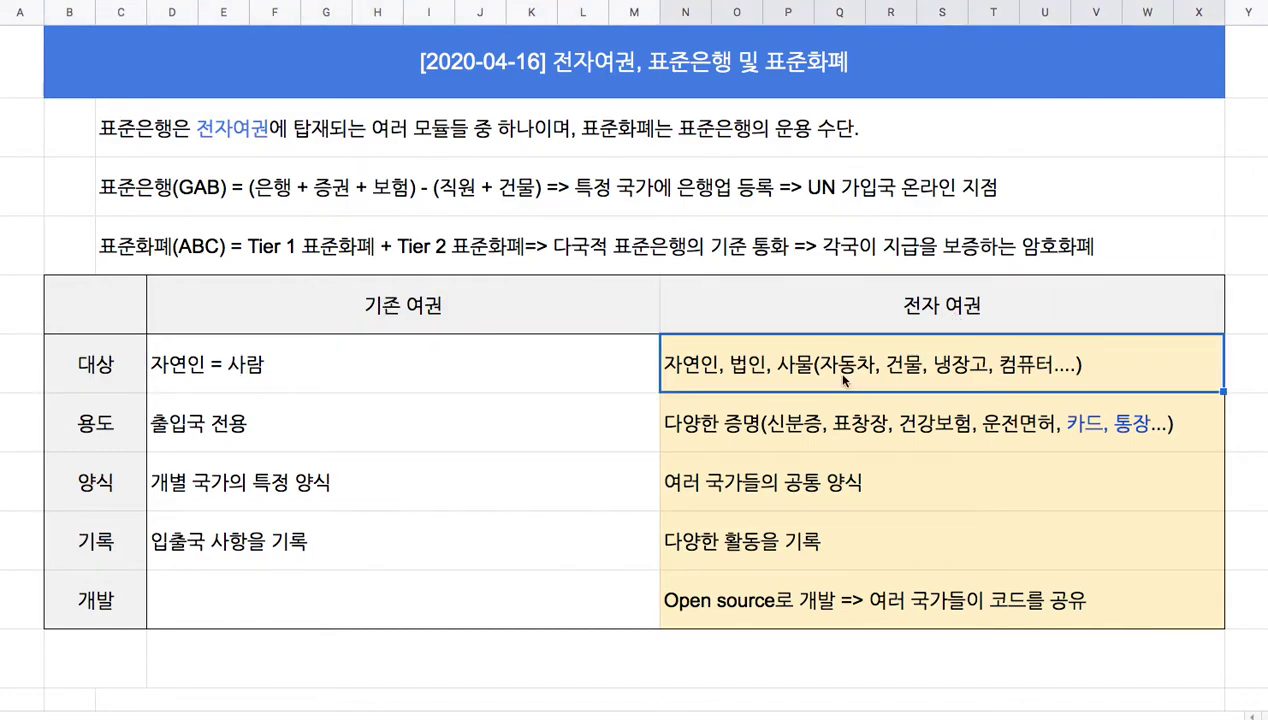
double_click(997, 366)
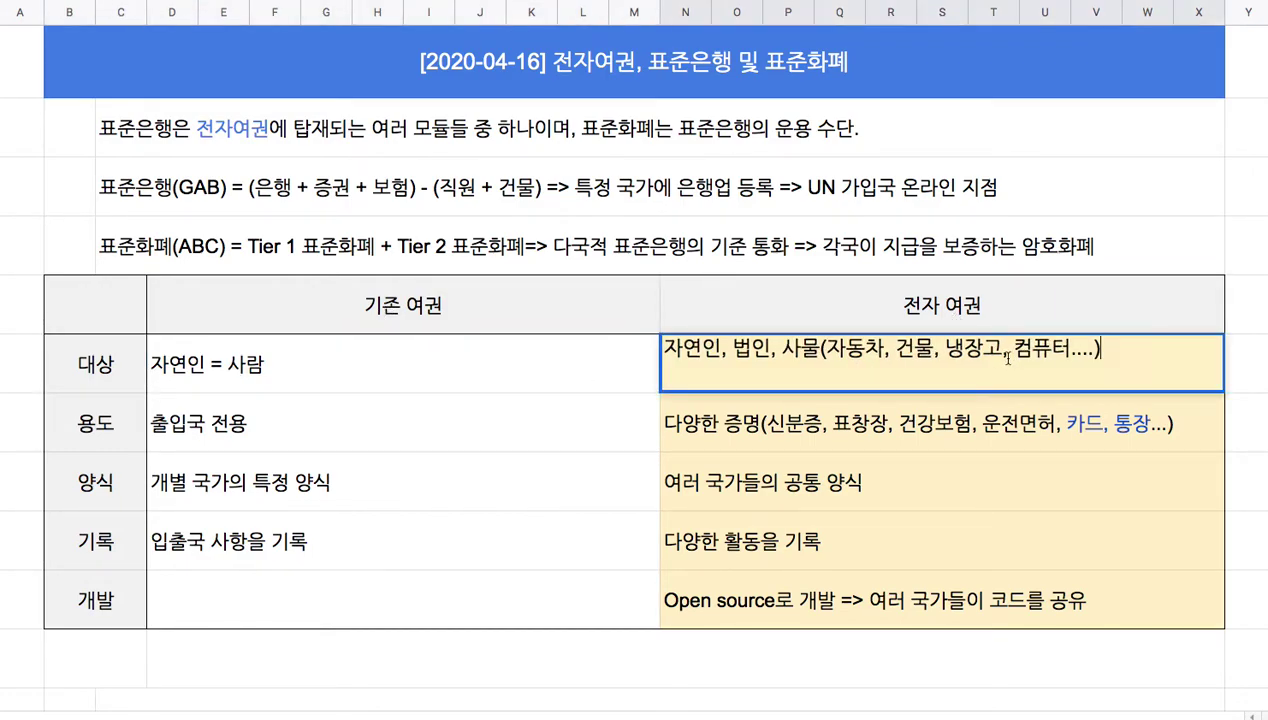
click(1066, 350)
text(항공기, 선박)
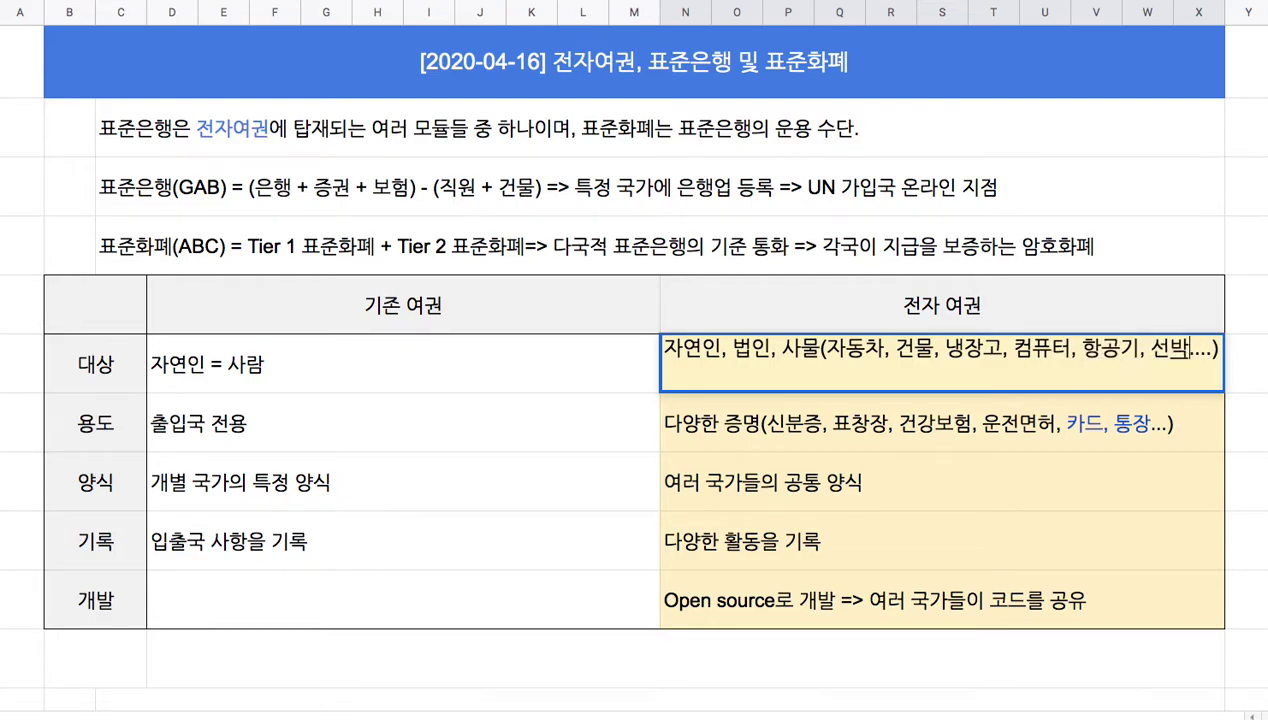
click(995, 305)
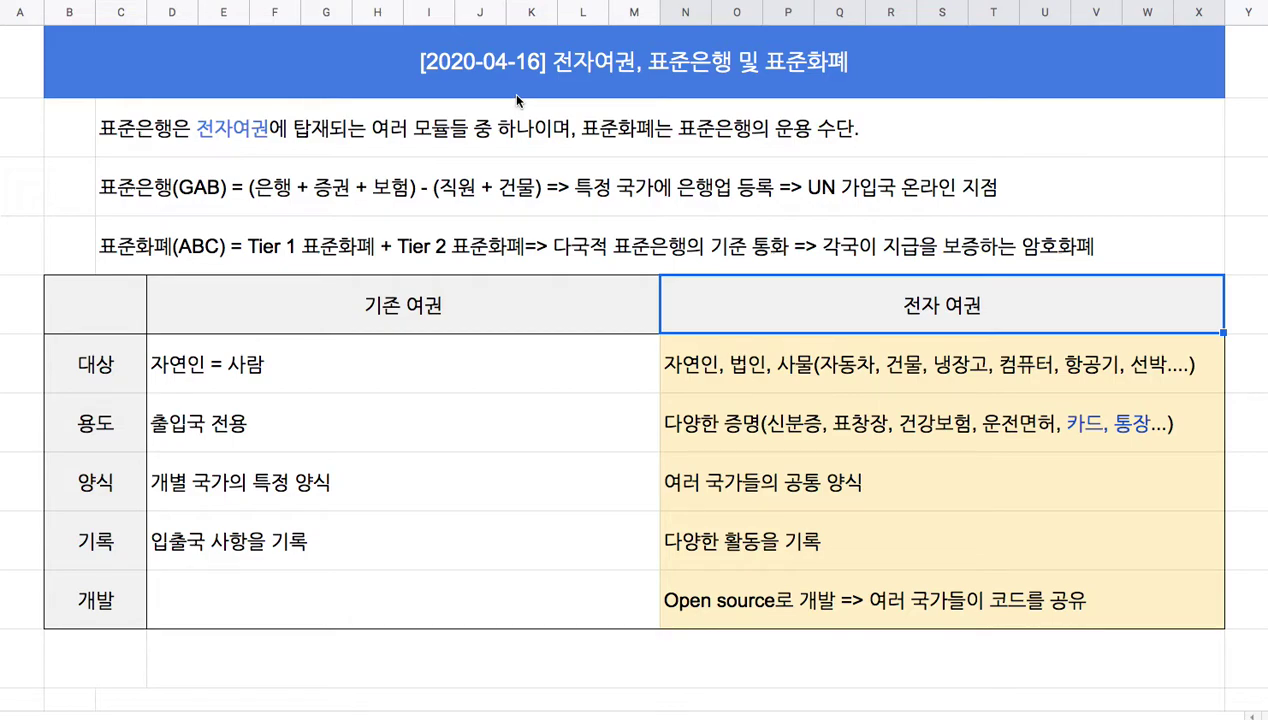
Examine the extended 대상 entry, and compare the 기존 여권 and 전자 여권 entries in the 용도 and 양식 rows
double_click(1125, 368)
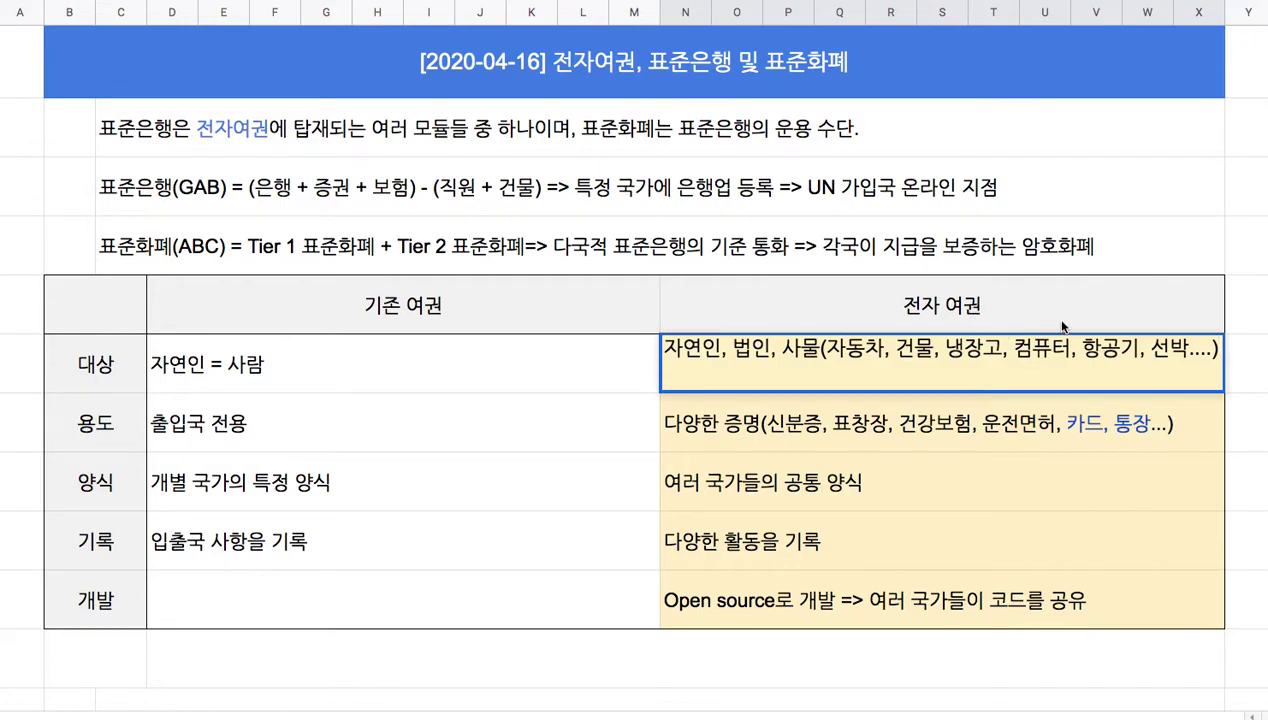
drag(1151, 349, 1188, 350)
click(898, 318)
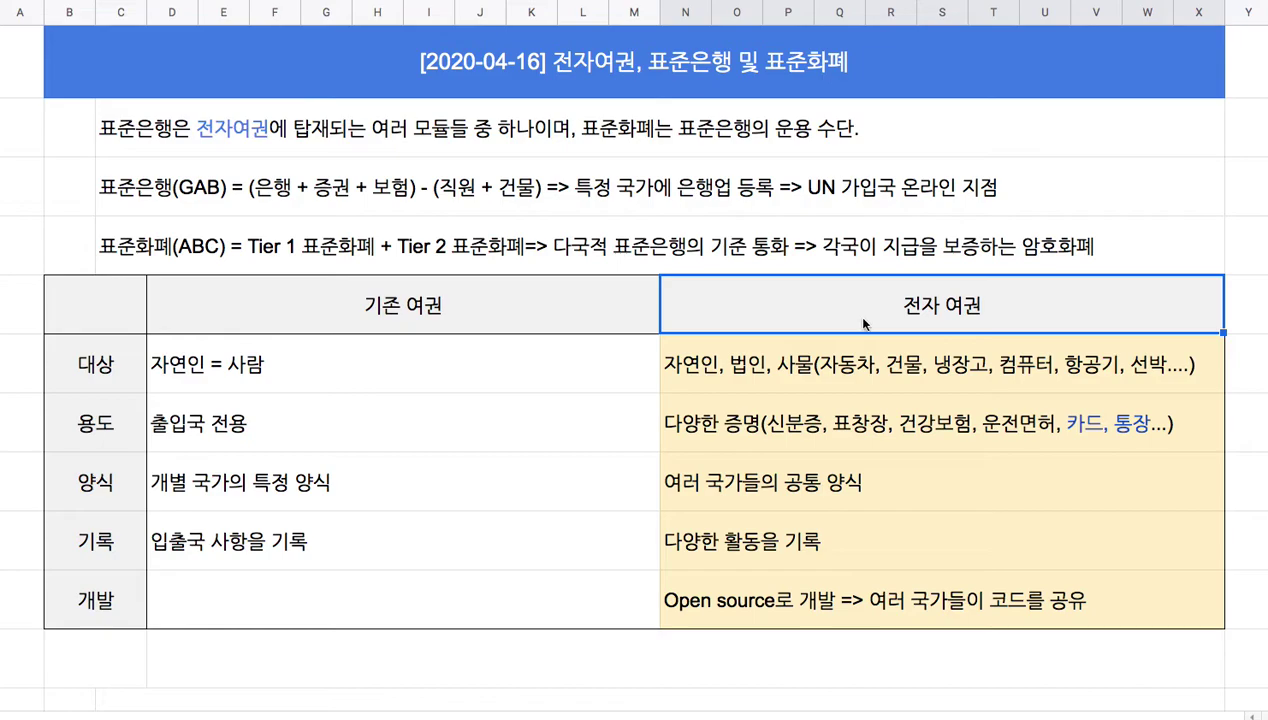
click(328, 322)
click(265, 424)
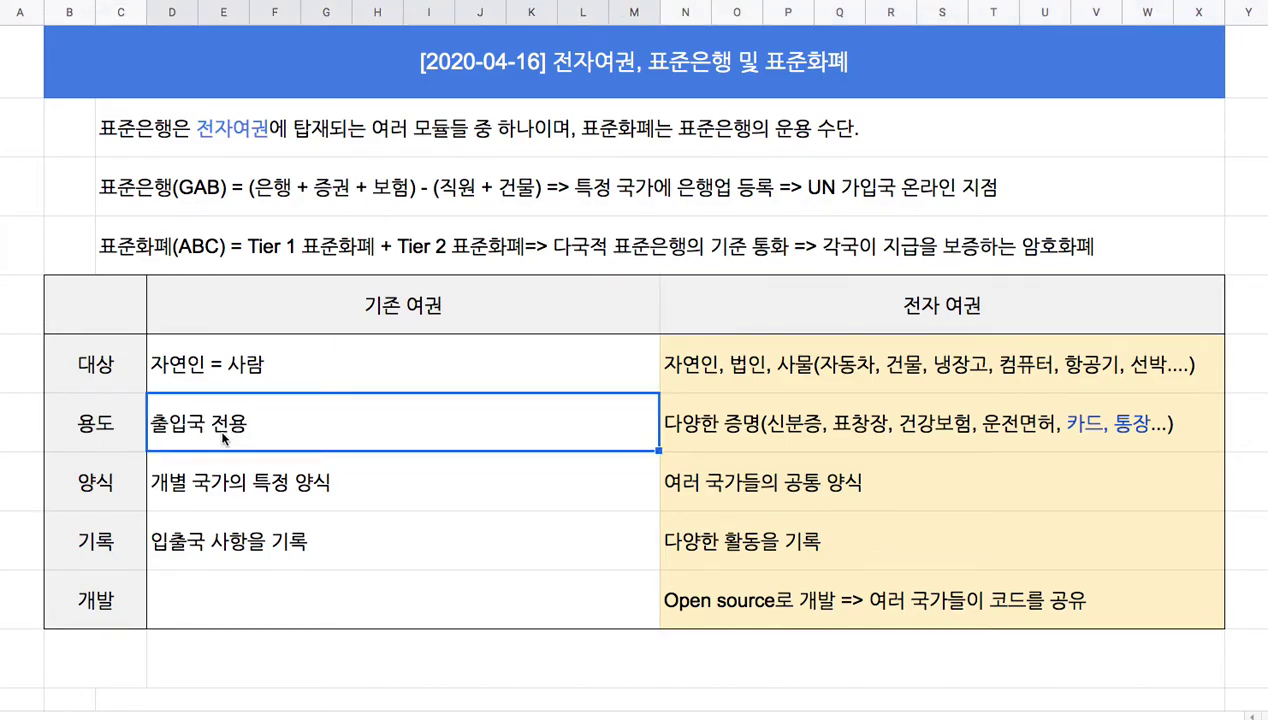
click(950, 308)
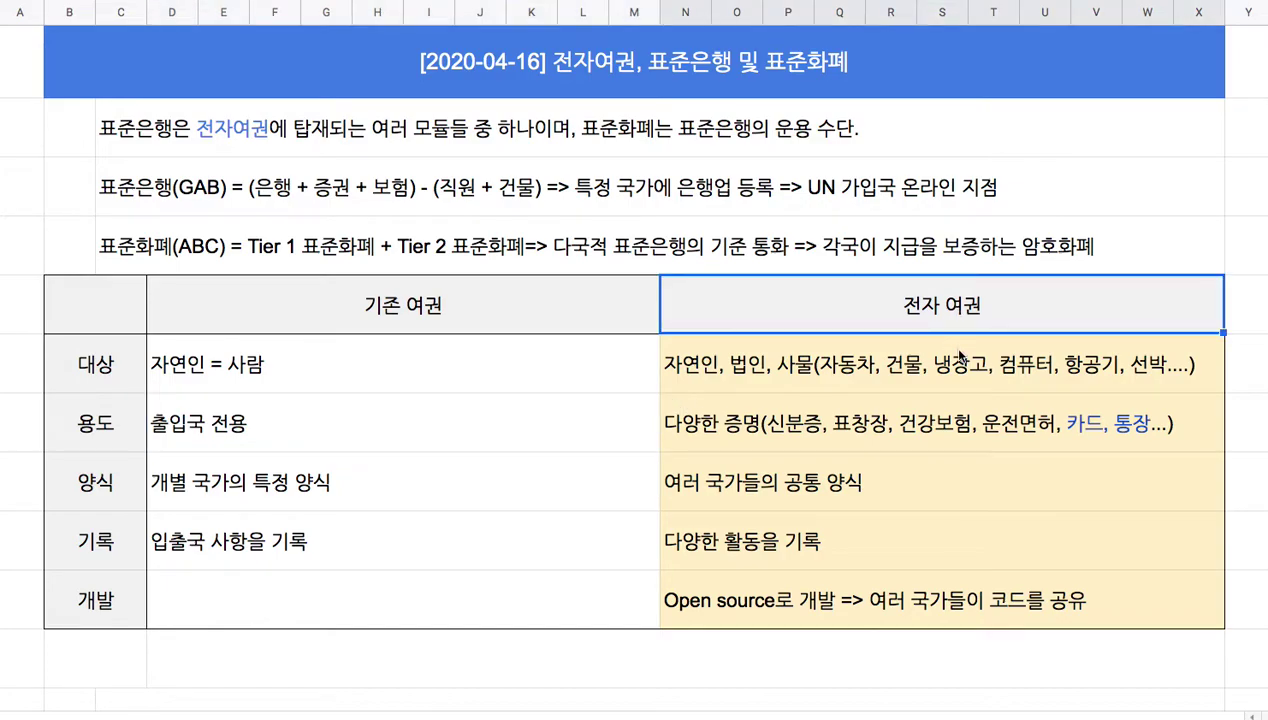
click(760, 426)
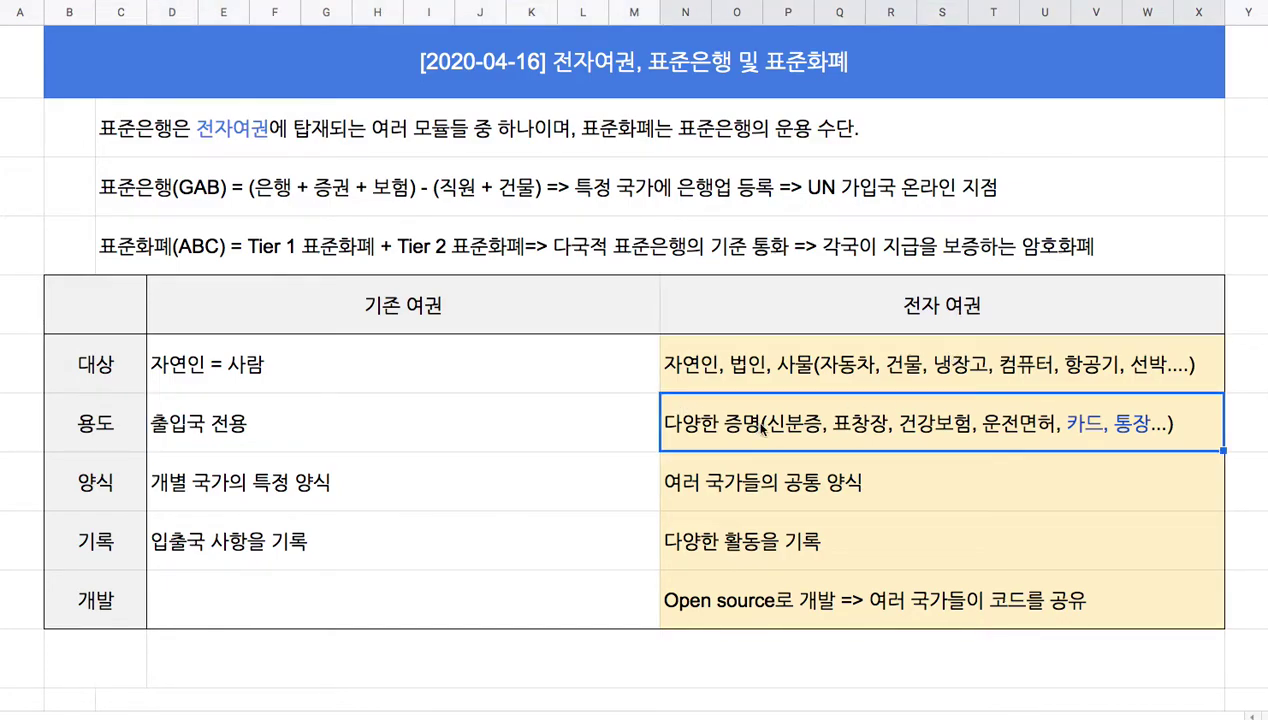
double_click(803, 426)
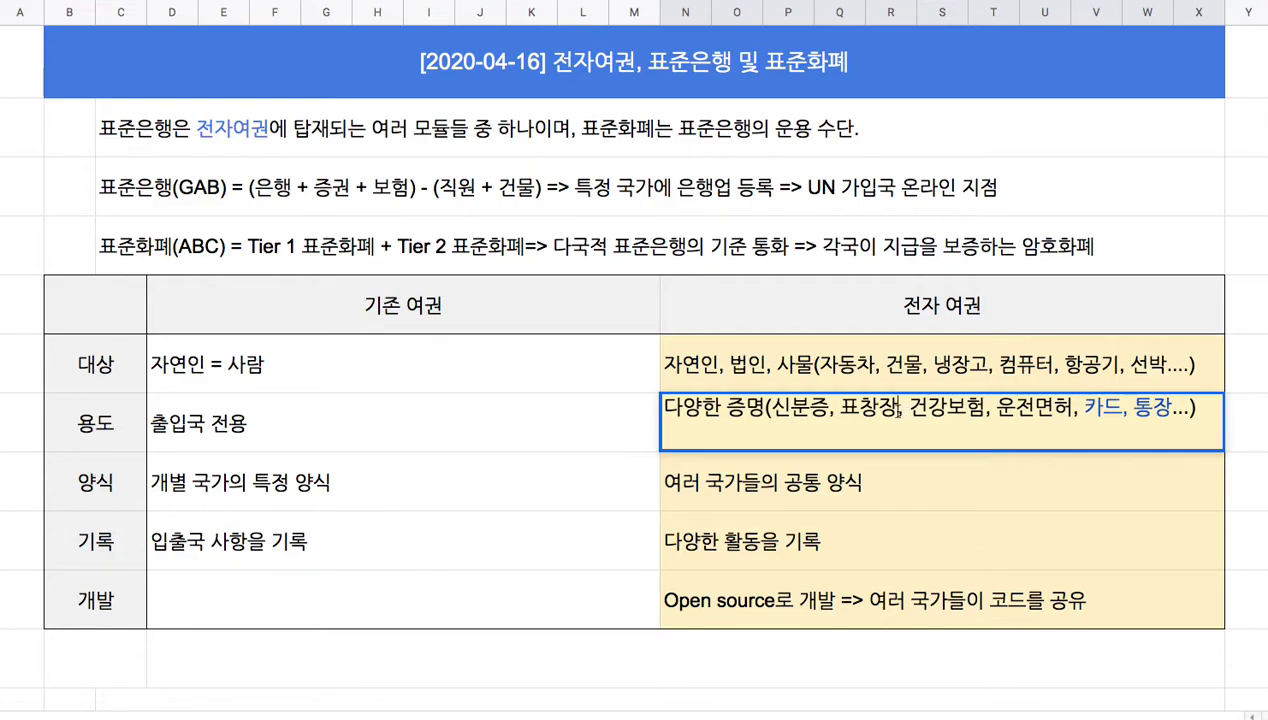
drag(908, 407, 1177, 407)
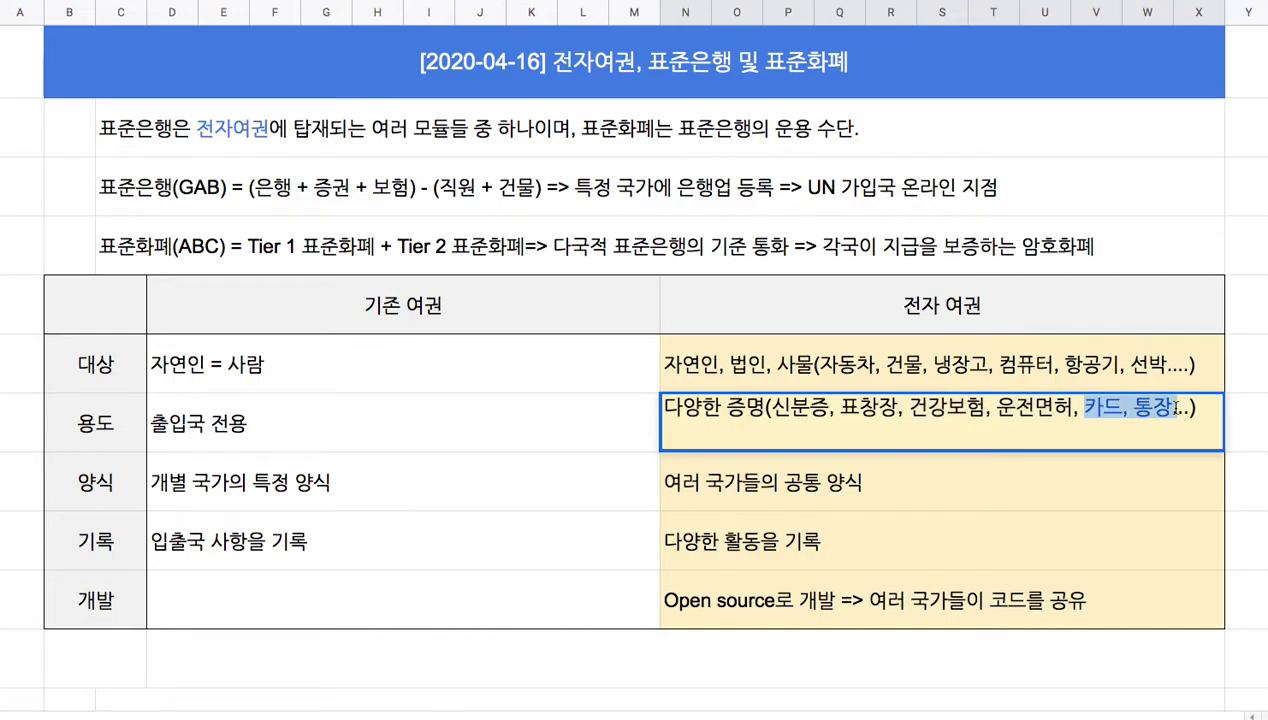
click(390, 308)
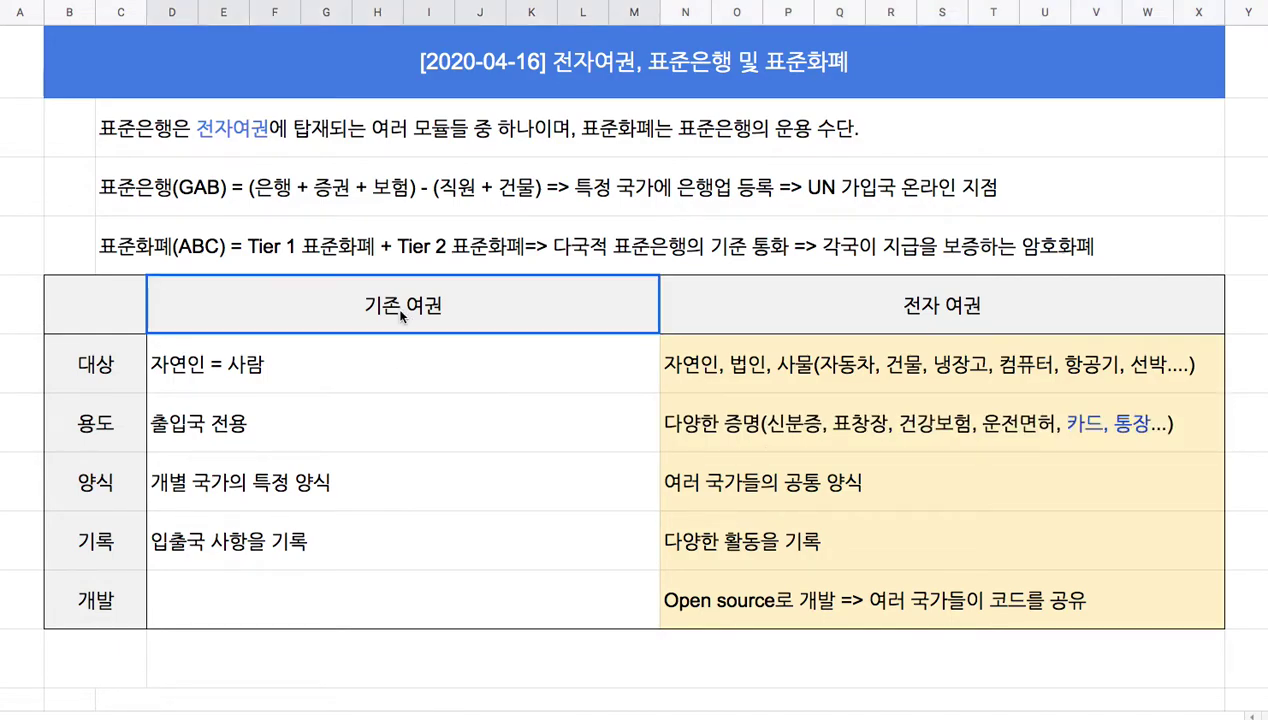
click(322, 487)
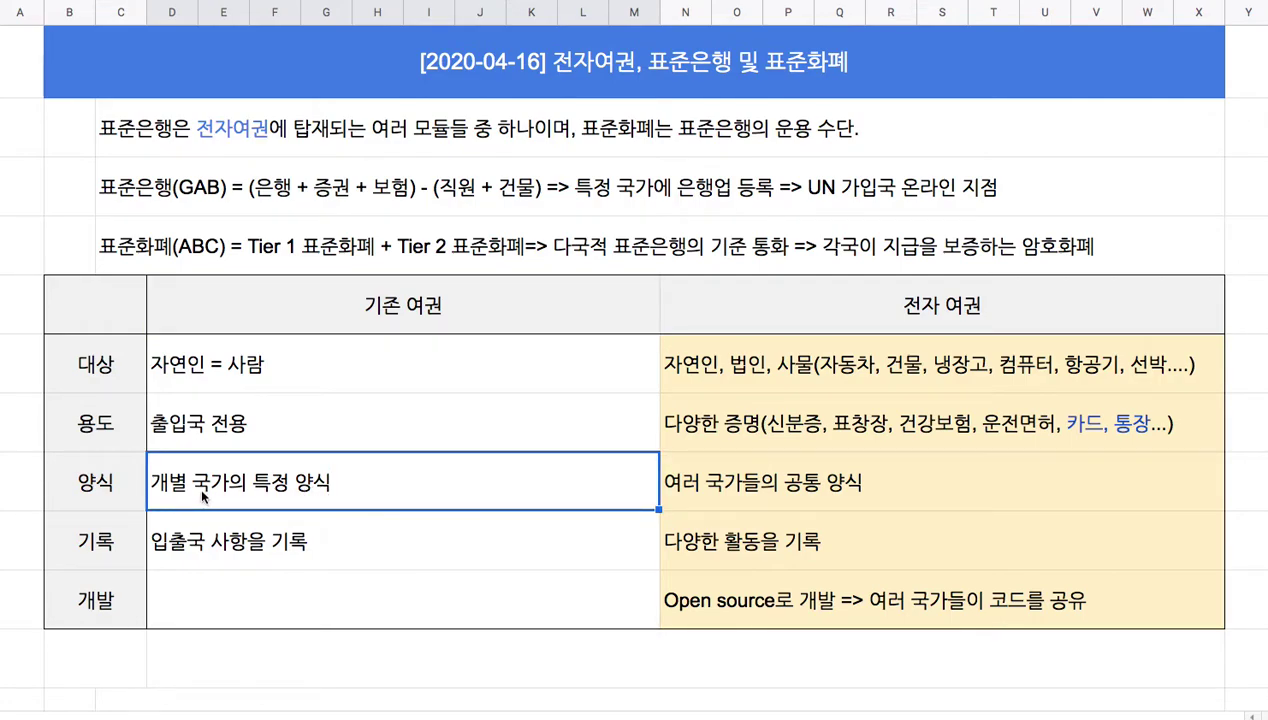
click(966, 314)
click(797, 492)
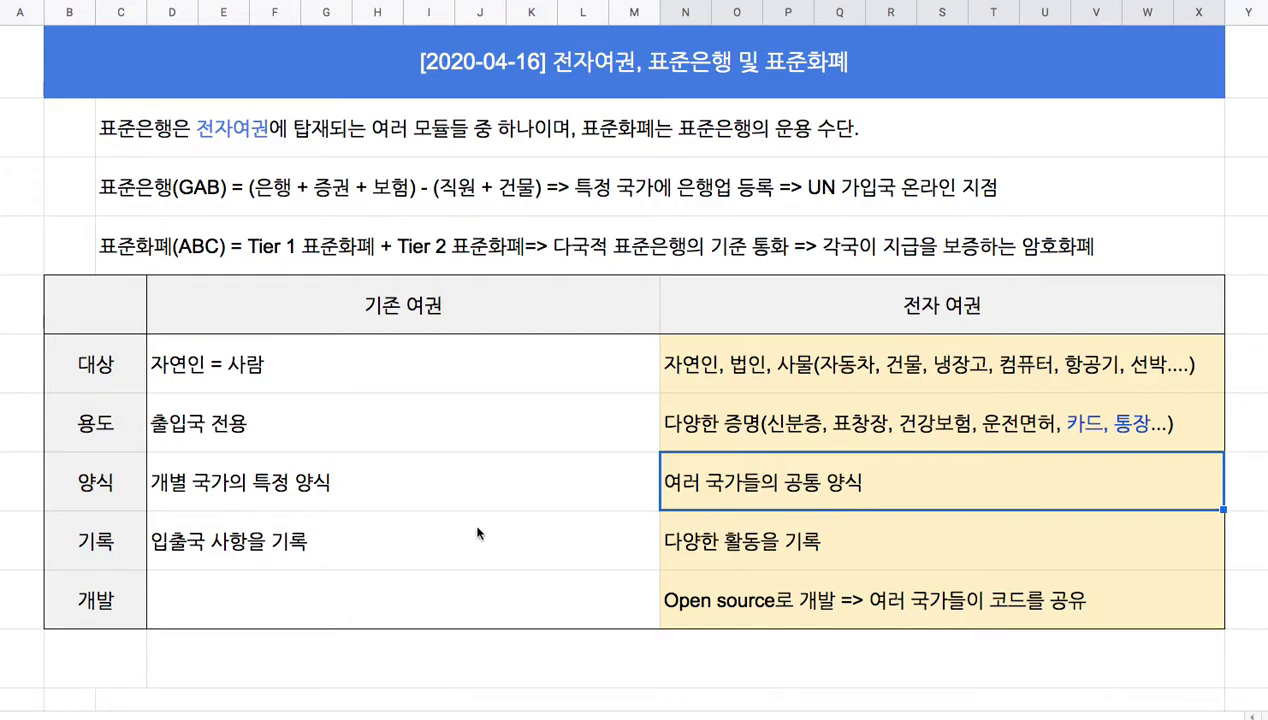
Append "(행적, 거래 기록, 활동 기록...)" to the 전자 여권 cell of the 기록 row
click(390, 530)
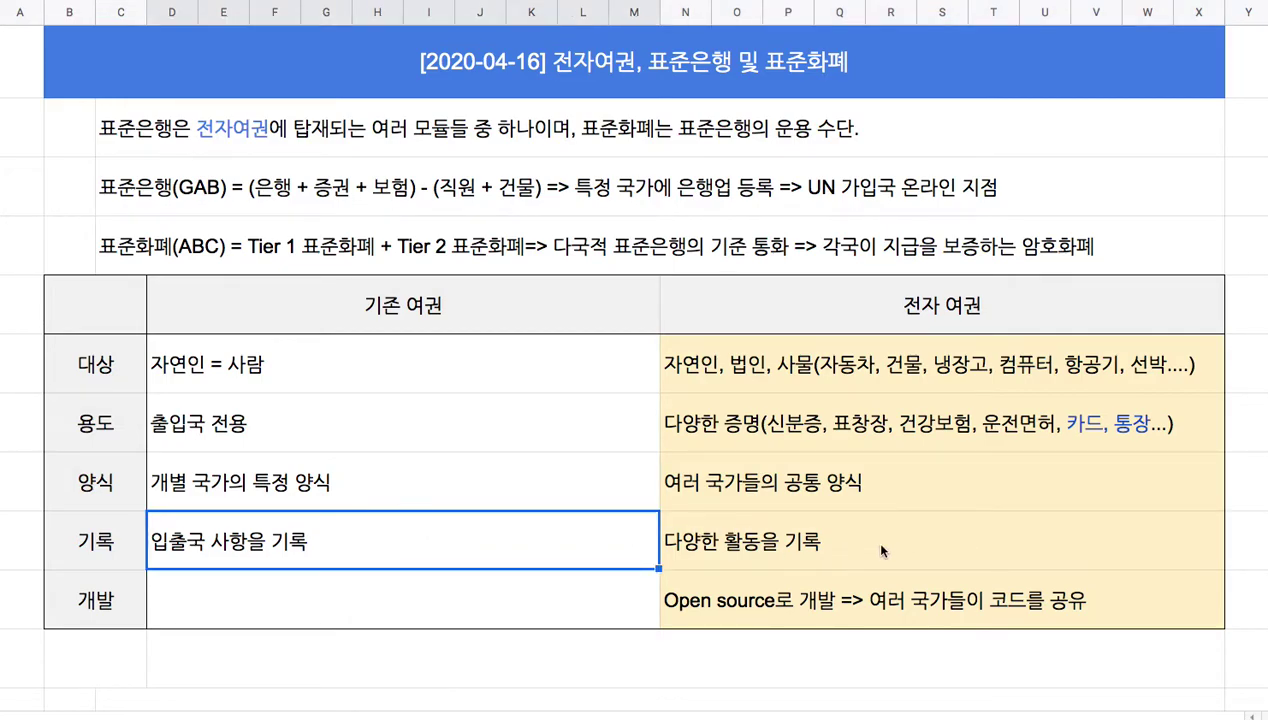
click(860, 538)
double_click(857, 538)
text((행적)
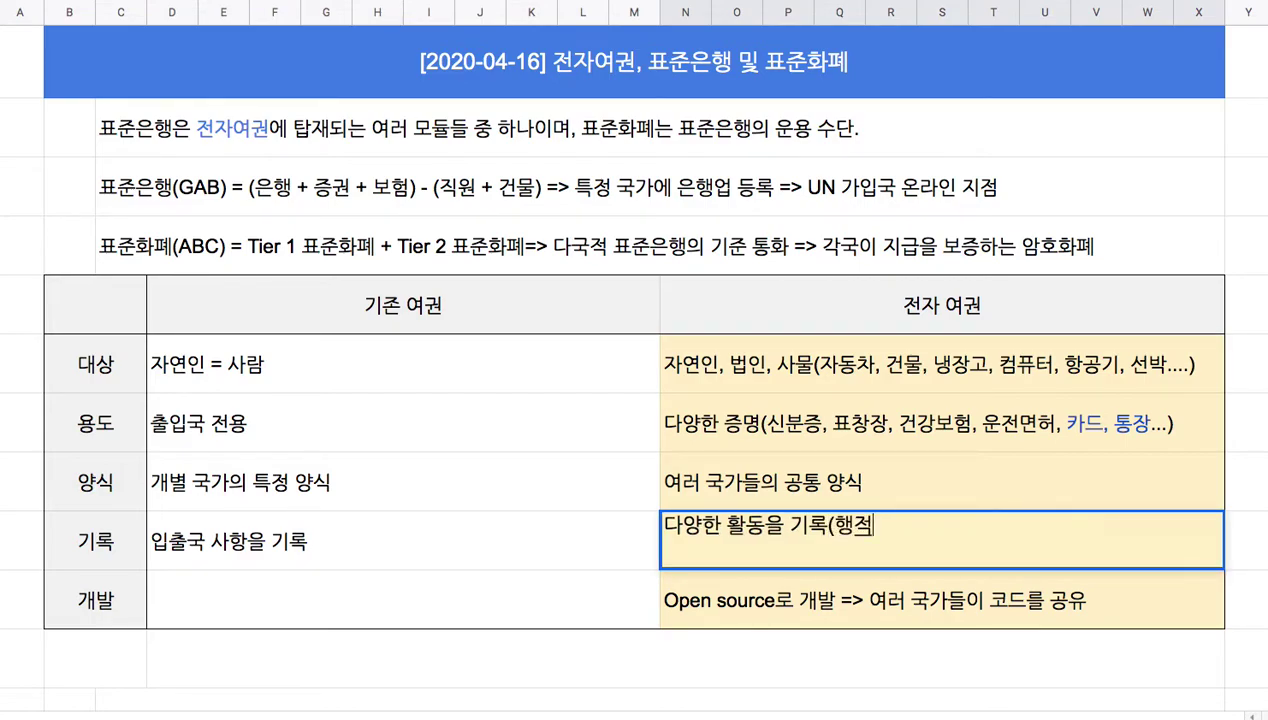
text(, 거래 기록, 활)
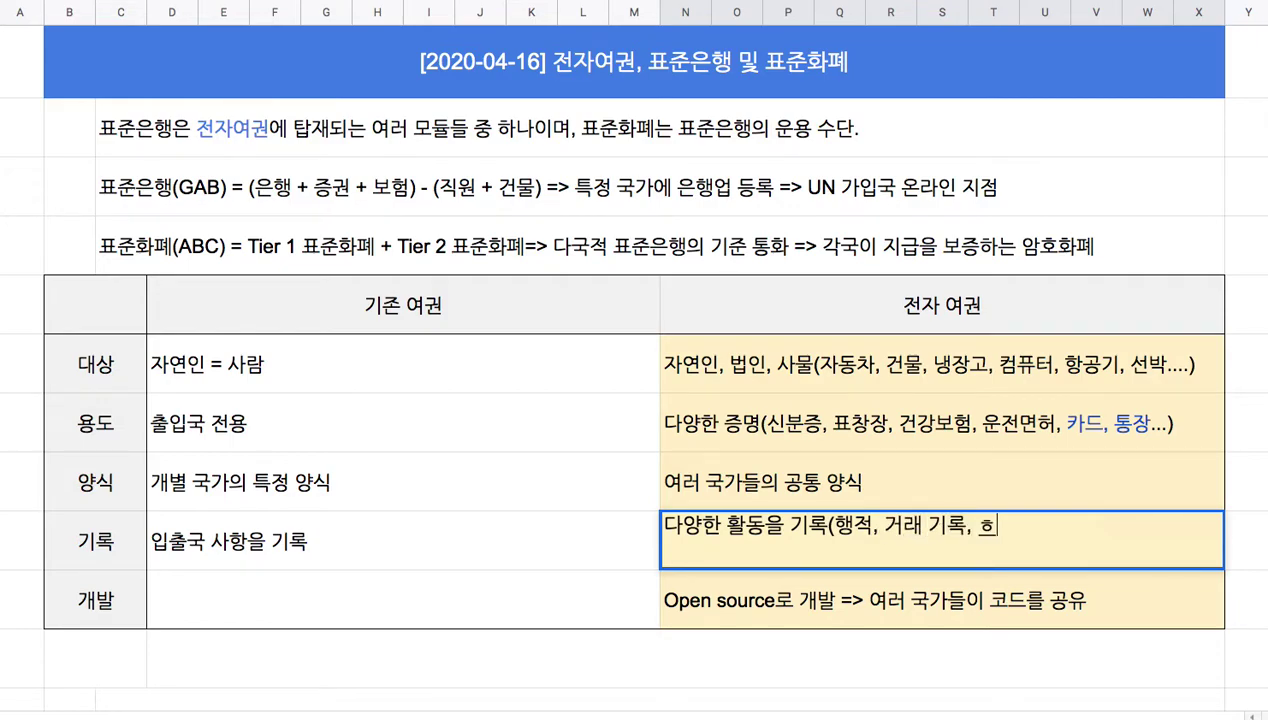
text(동 기록)
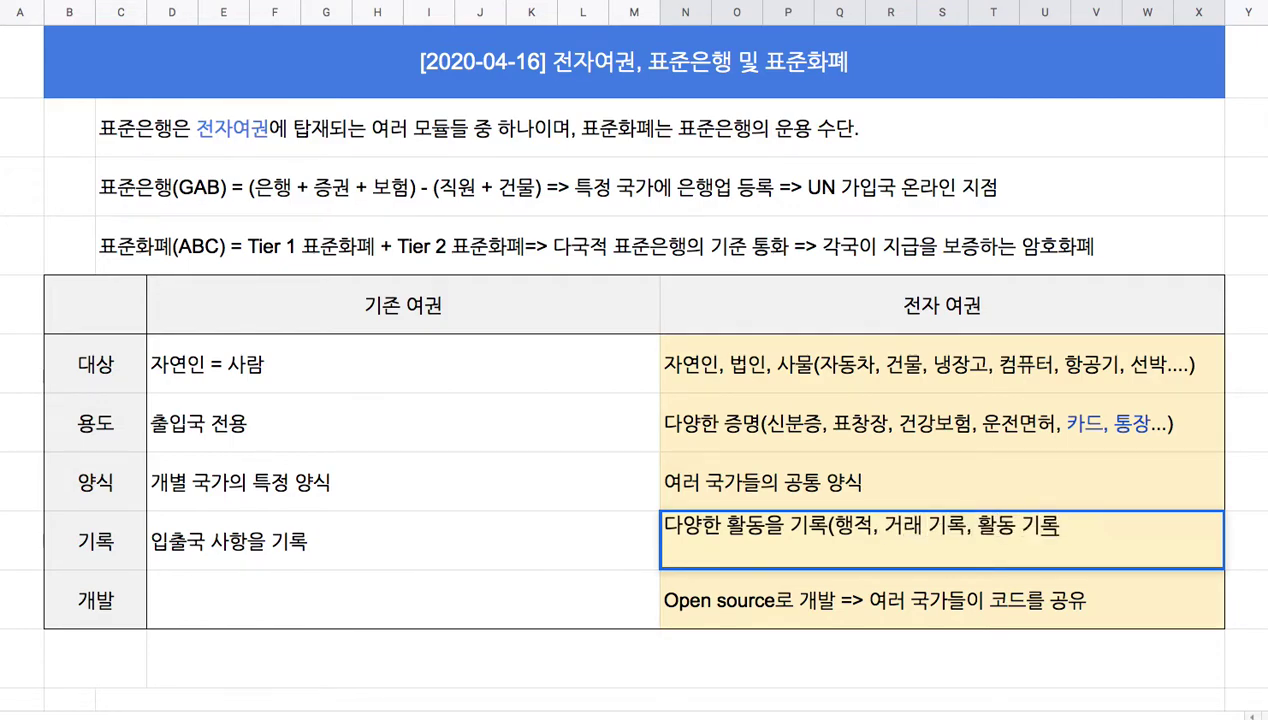
text(...))
drag(766, 525, 850, 525)
Remove "표창장" and its comma from the 전자 여권 cell of the 용도 row
double_click(839, 414)
drag(839, 408, 906, 408)
key(BackSpace)
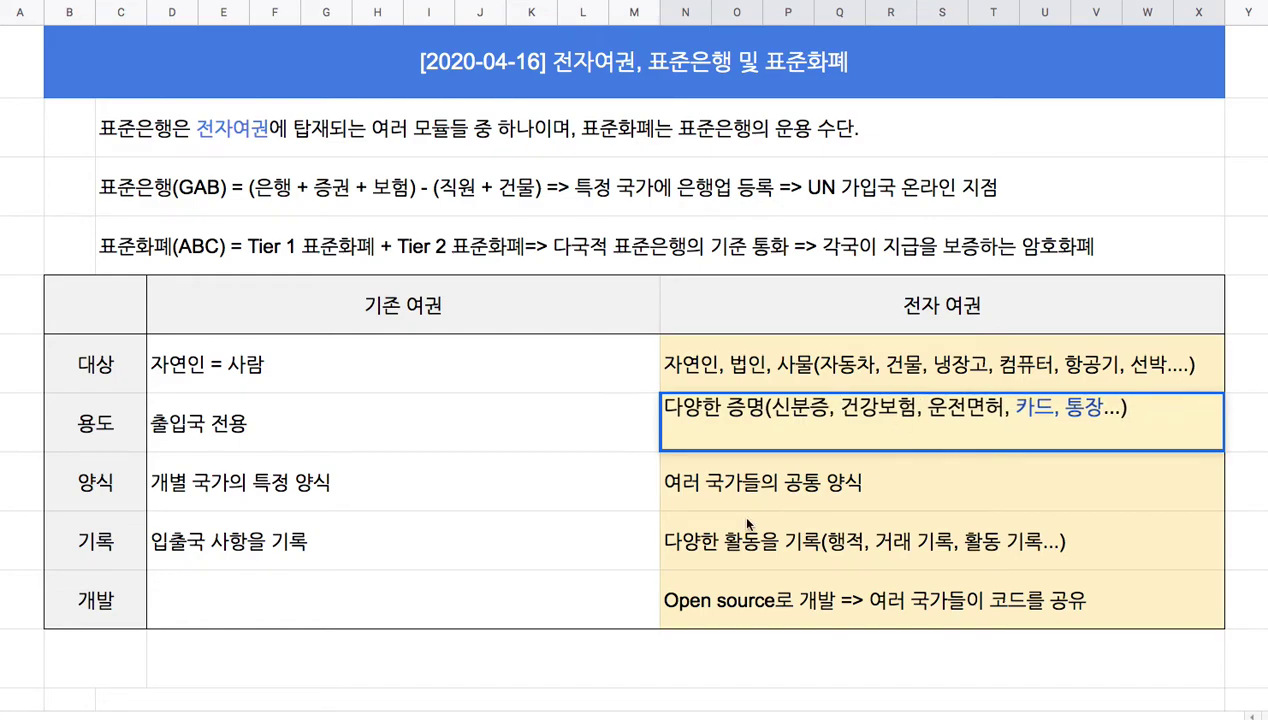
click(316, 566)
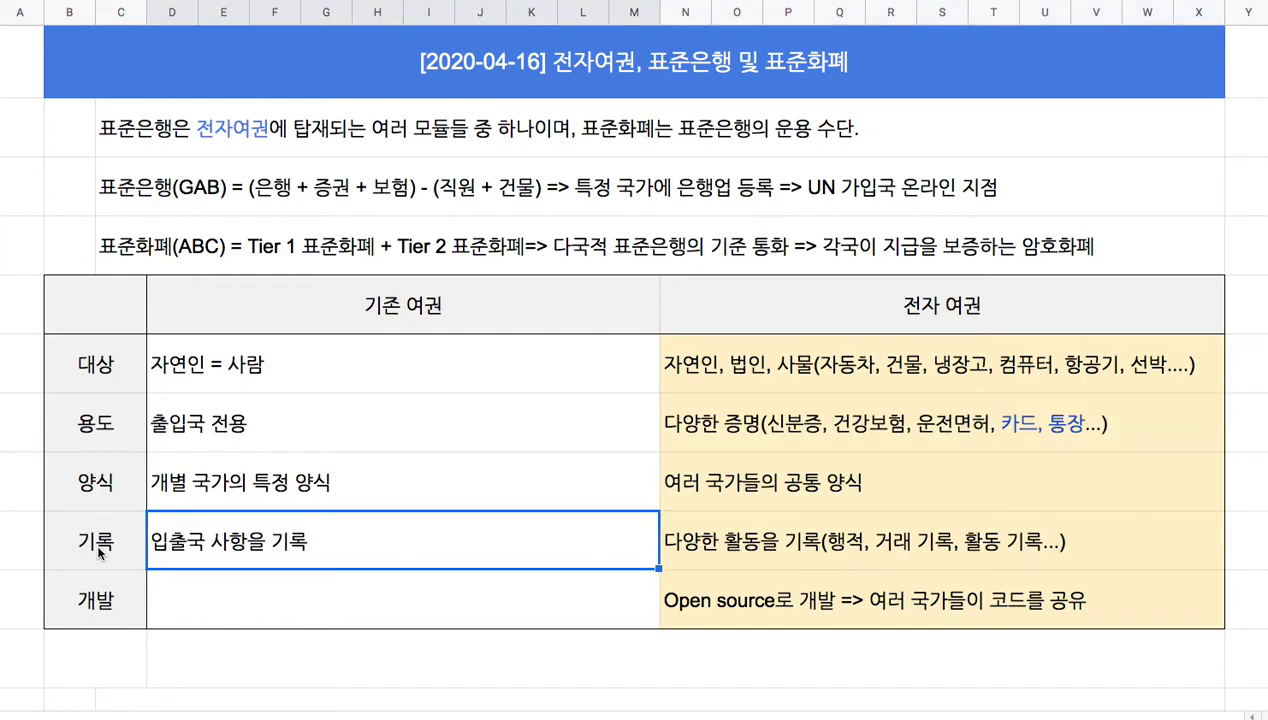
Insert one empty row below the 기록 row of the comparison table
click(440, 308)
click(878, 313)
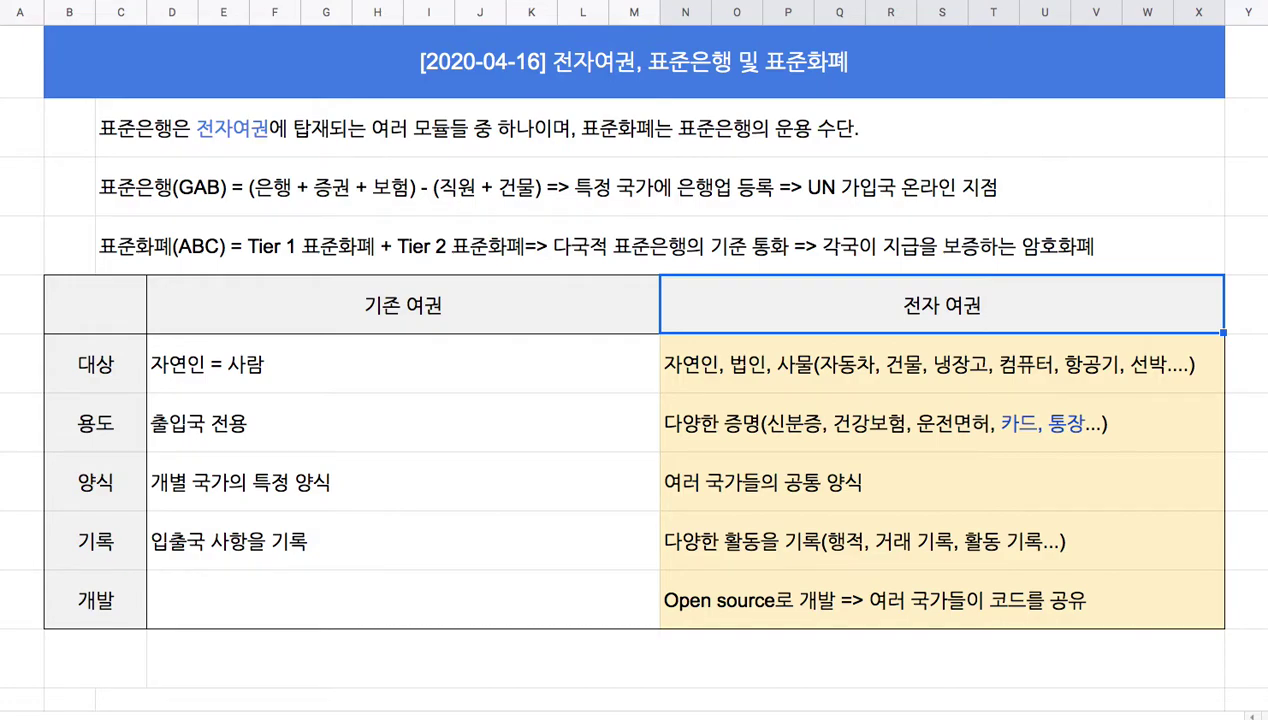
right_click(15, 556)
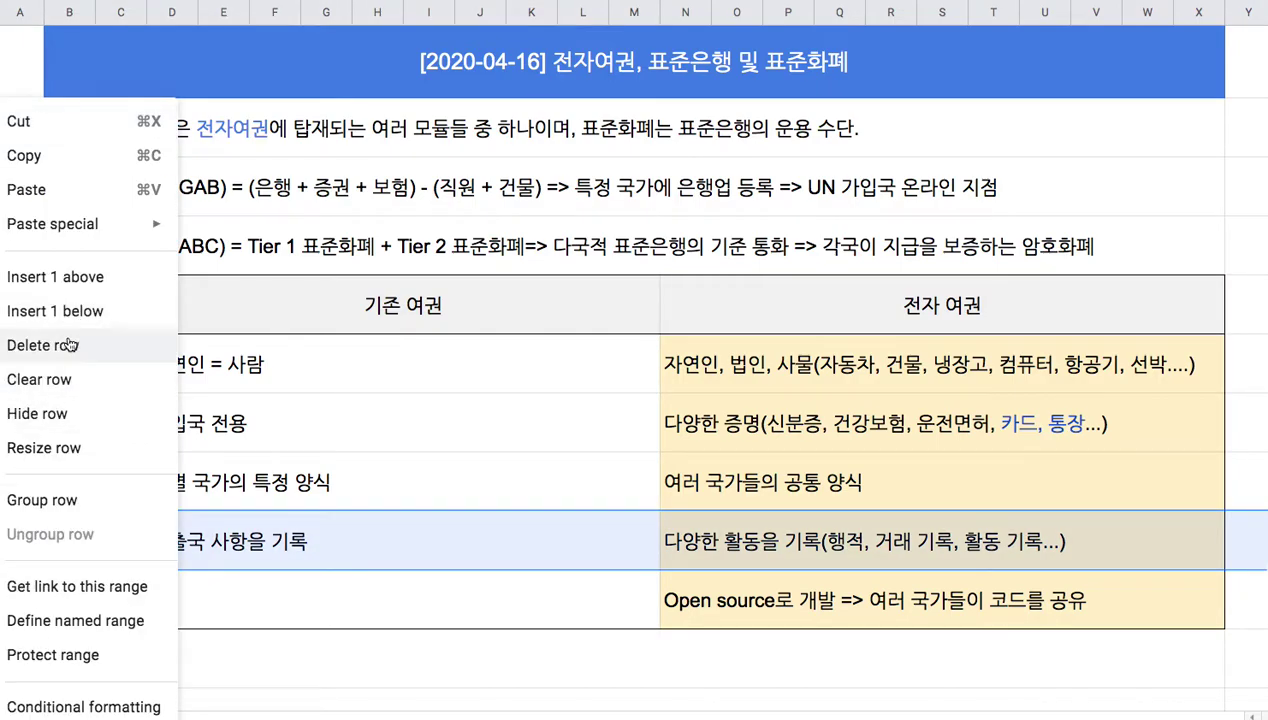
click(55, 311)
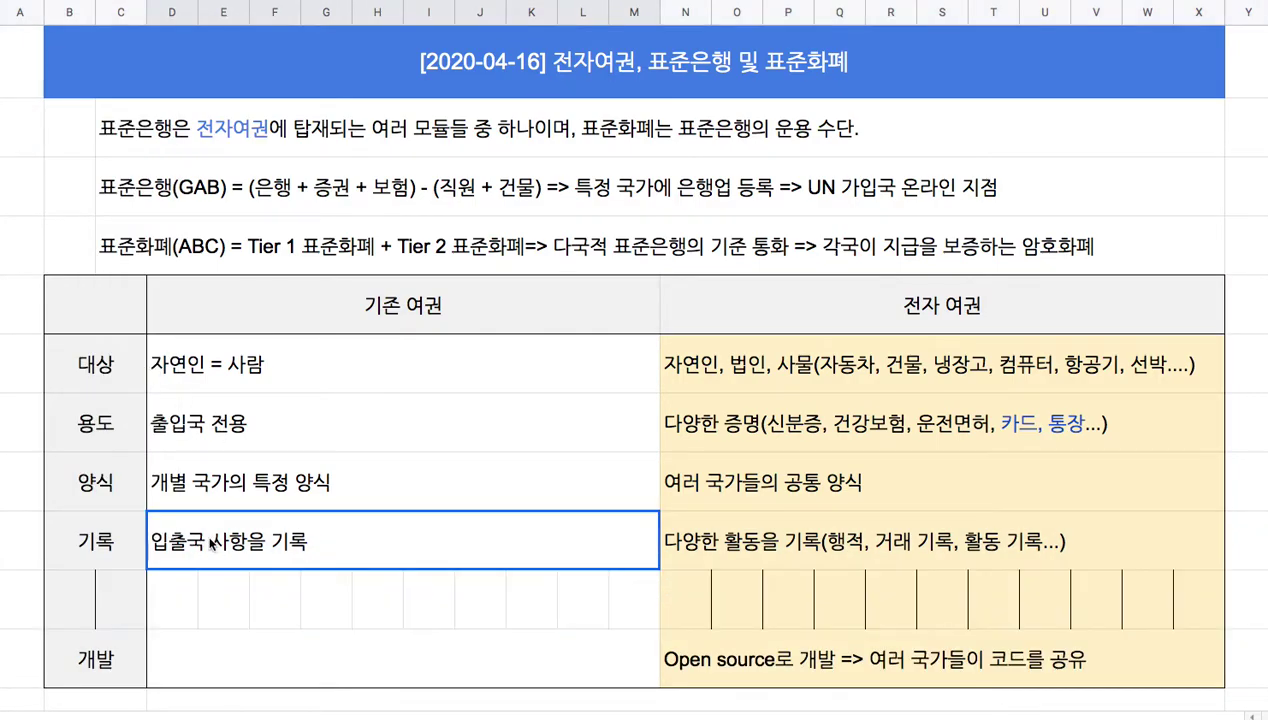
Fill the two merged 기록 cells down into the new row, and clear the copied text to keep only the cell layout
drag(208, 541, 710, 538)
drag(1222, 568, 1222, 626)
drag(580, 588, 690, 594)
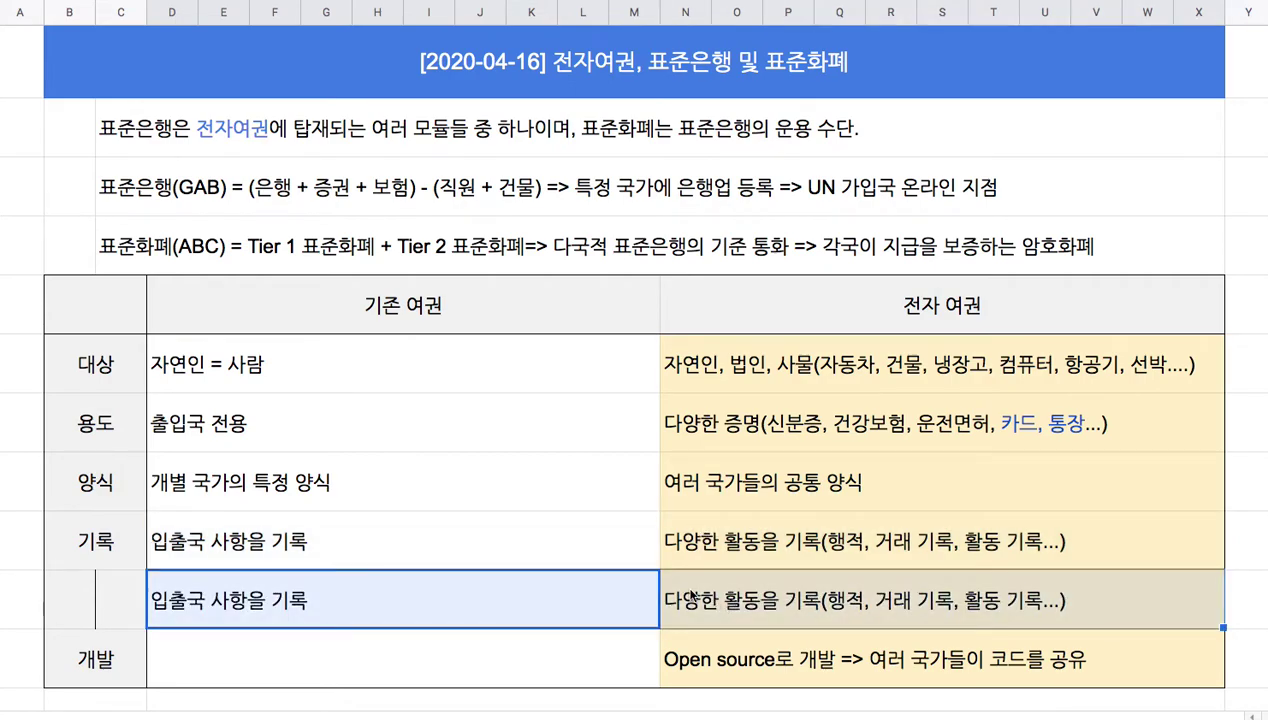
key(Delete)
Enter "아날로그 방식으로 위변조를 방지" in the 기존 여권 cell of the empty row below 기록
click(452, 598)
text(아날ㄹ)
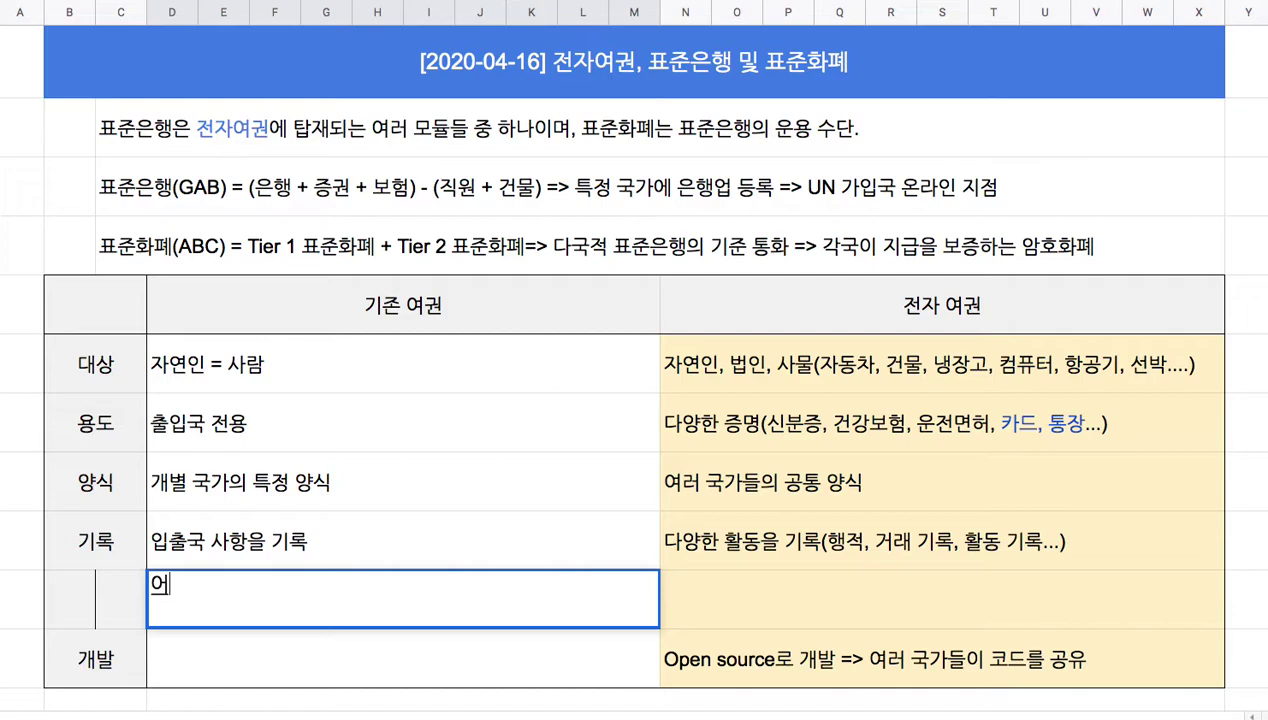
text(로그 뱅)
key(BackSpace)
key(BackSpace)
text(방식)
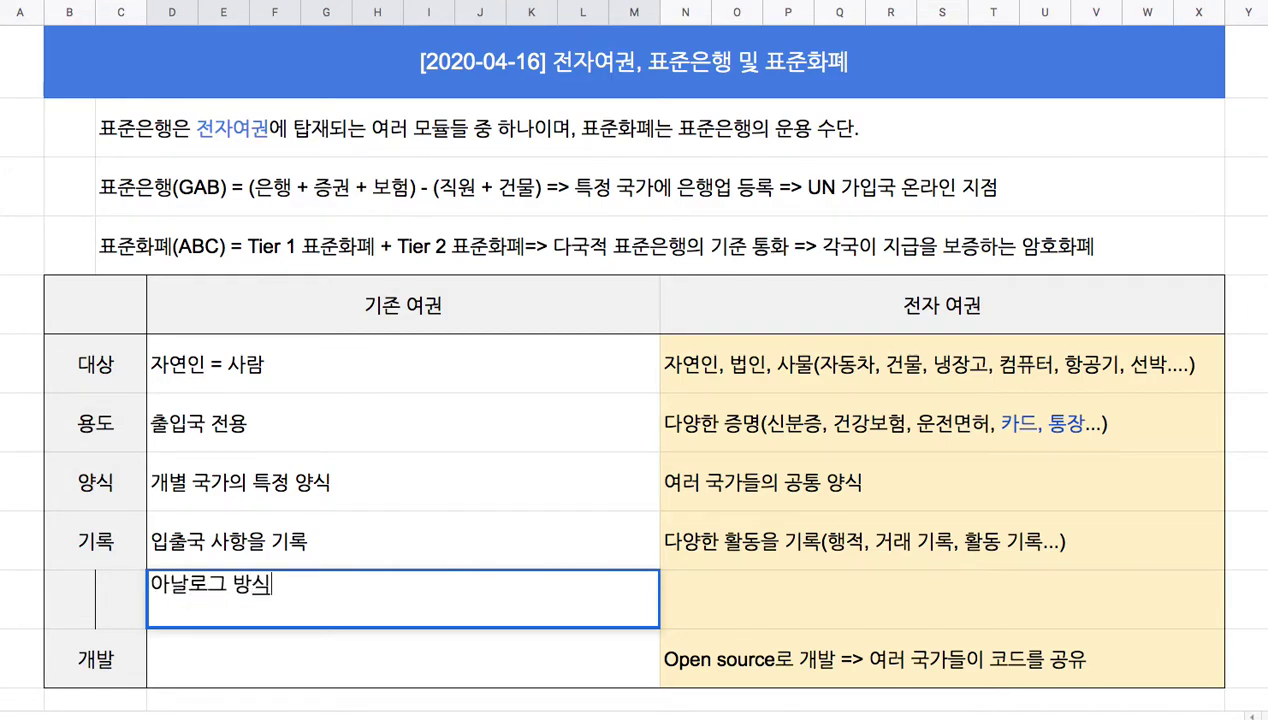
text(으로 위변조를 방지)
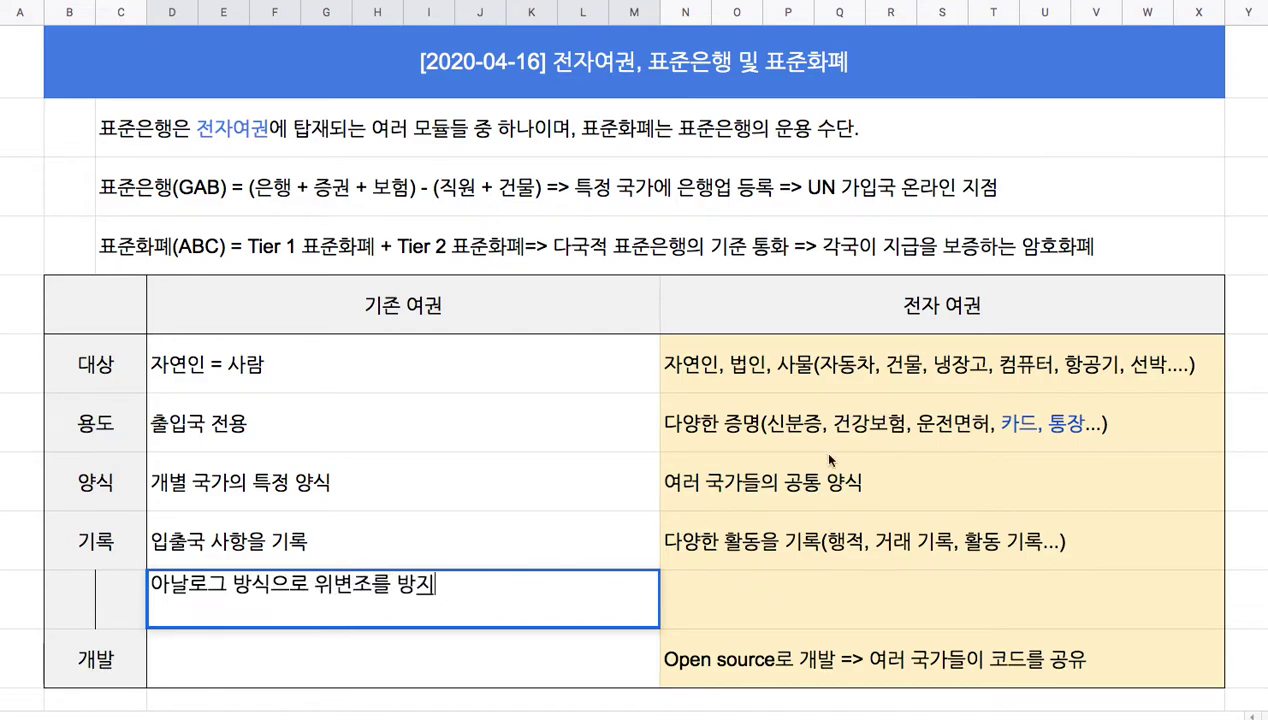
Enter "openhash 기술로 위변조 방지" in the 전자 여권 cell of the same row
click(826, 600)
text(openhash)
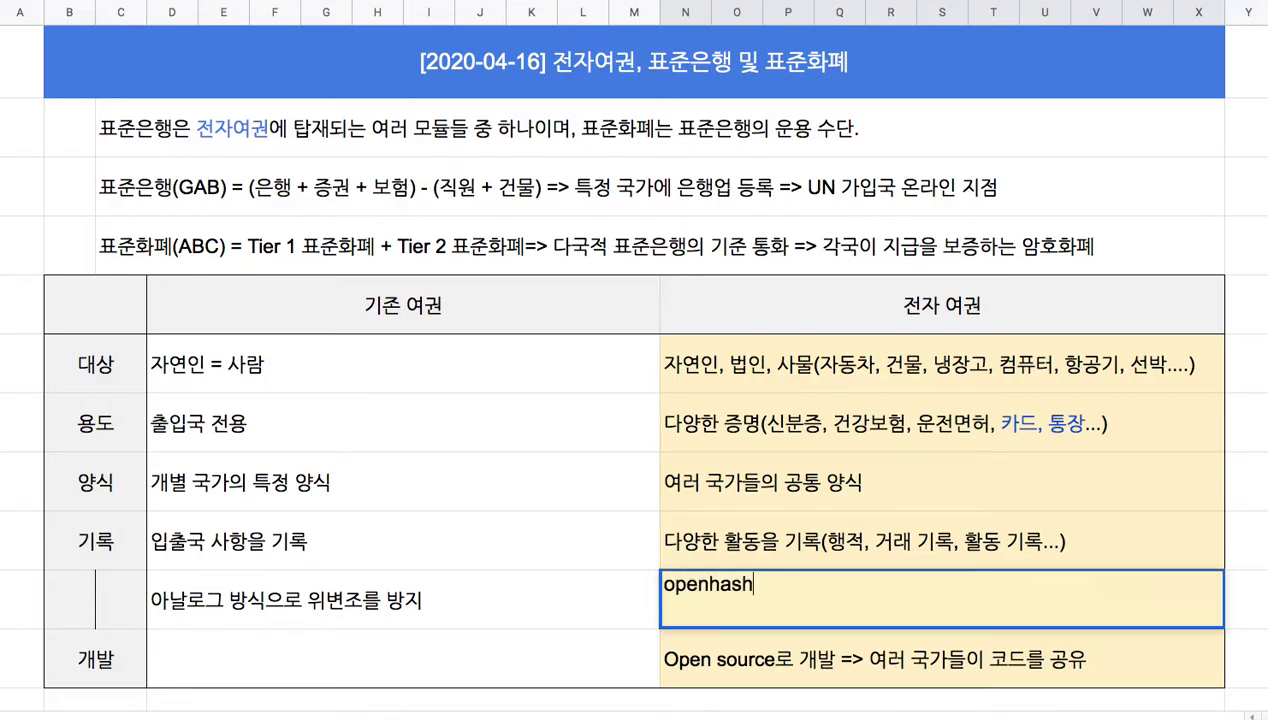
text( 기술)
text(로 웹)
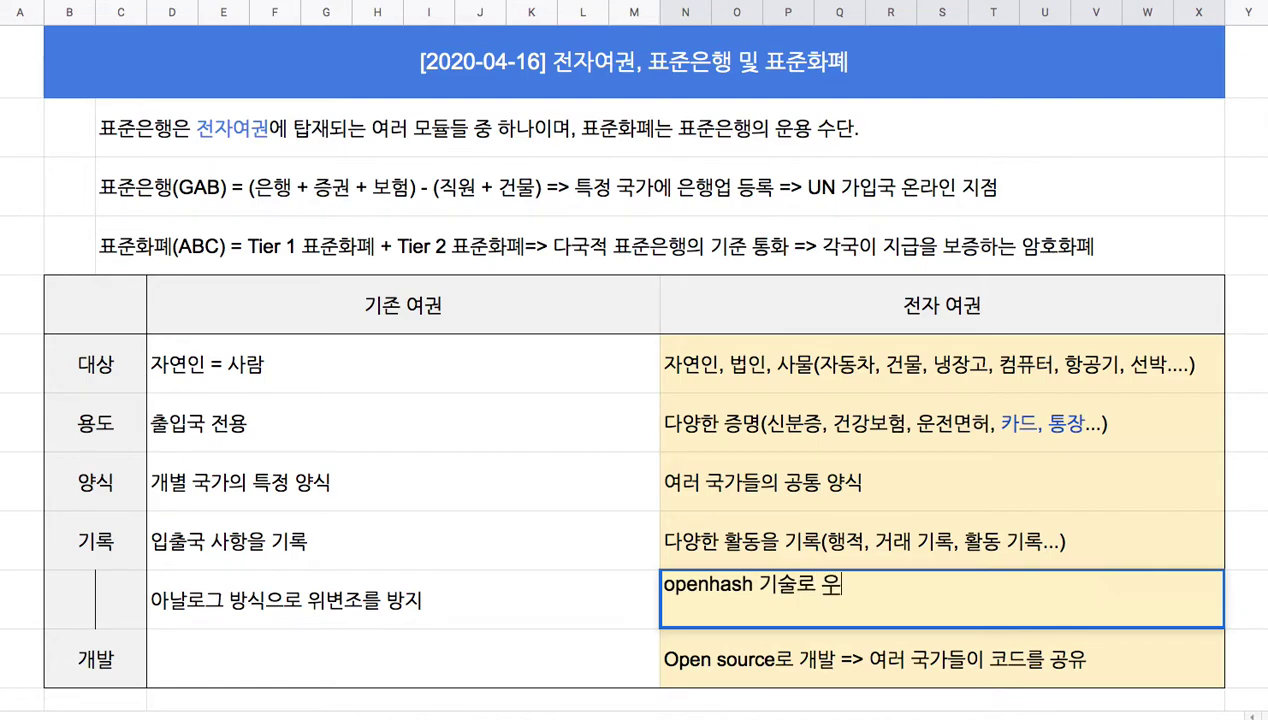
text(변조)
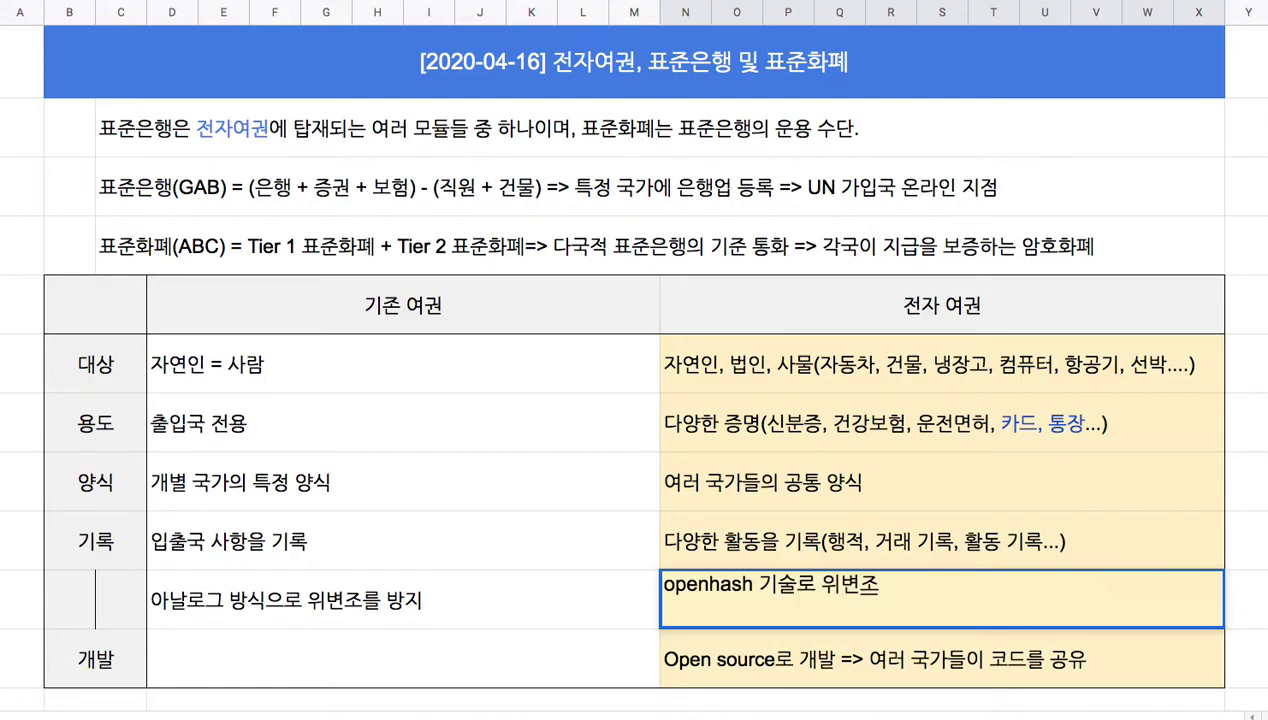
text( 방지)
Merge the two label cells of the forgery prevention row and label it "신뢰"
click(104, 592)
drag(72, 600, 105, 593)
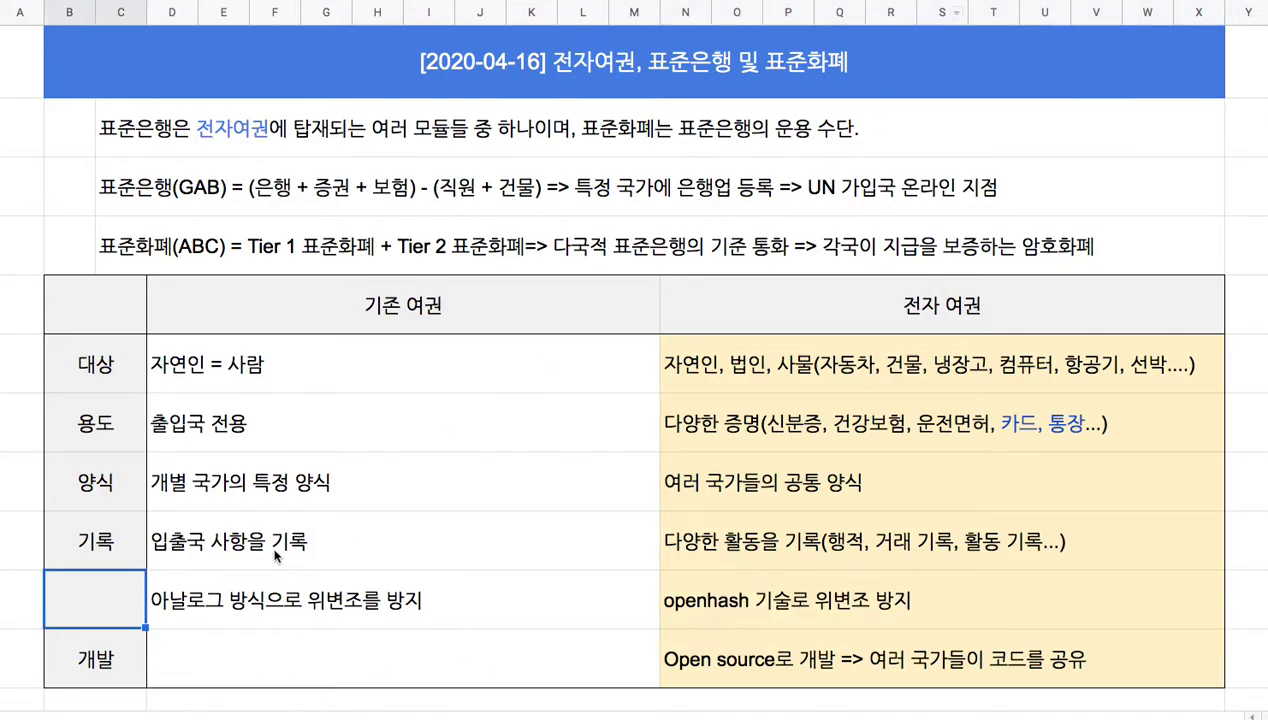
text(신ㄹㅚ)
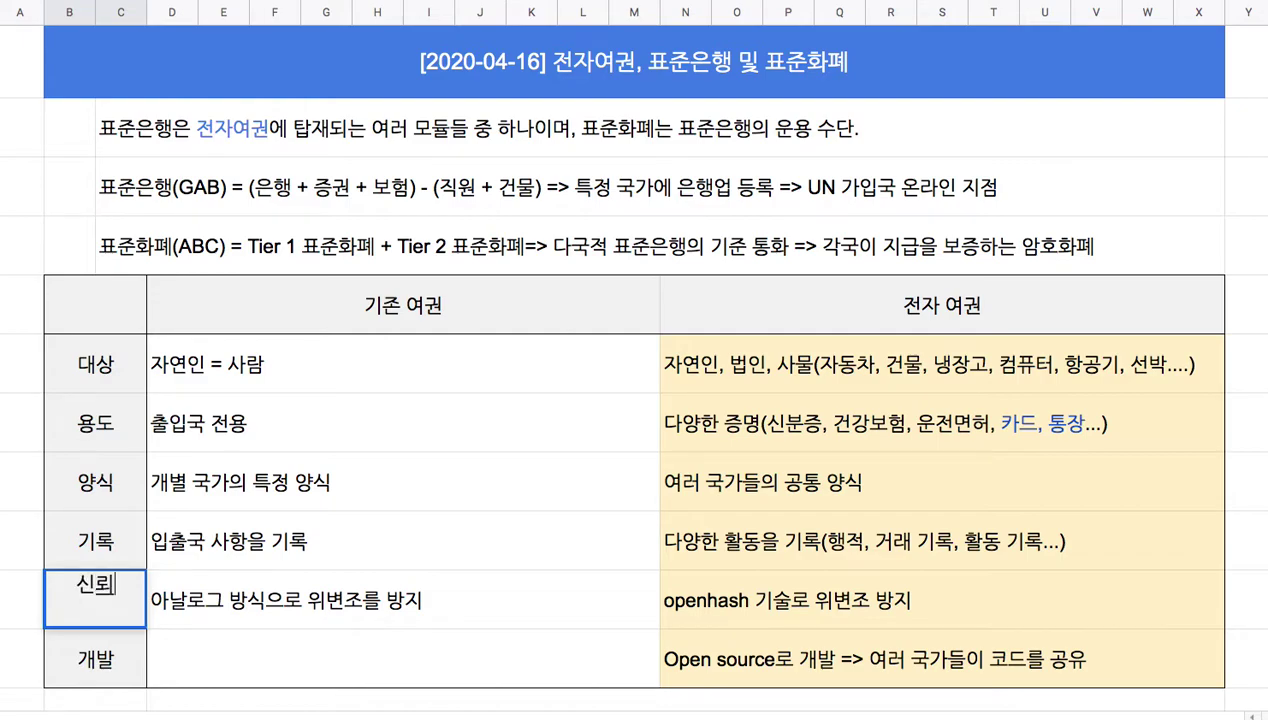
click(298, 682)
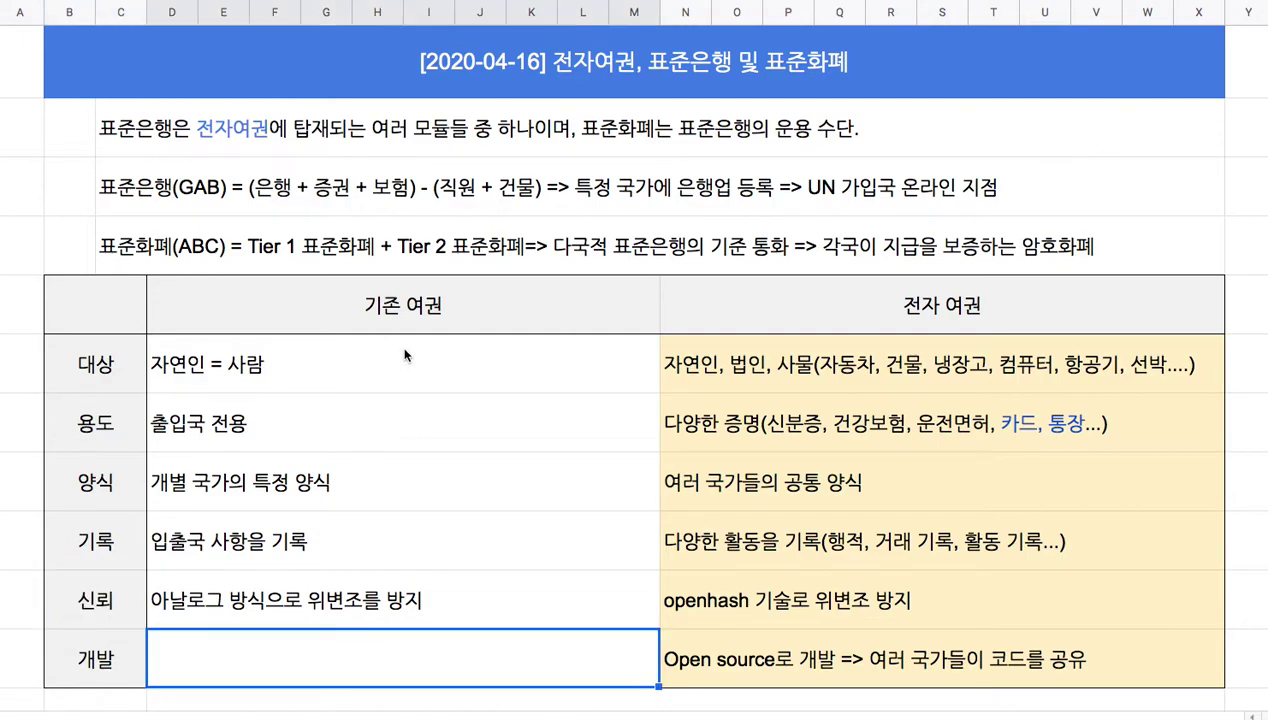
Review the 기존 여권 entries against the 전자 여권 entries, including its 개발, 기록 and 대상 cells
drag(407, 358, 370, 622)
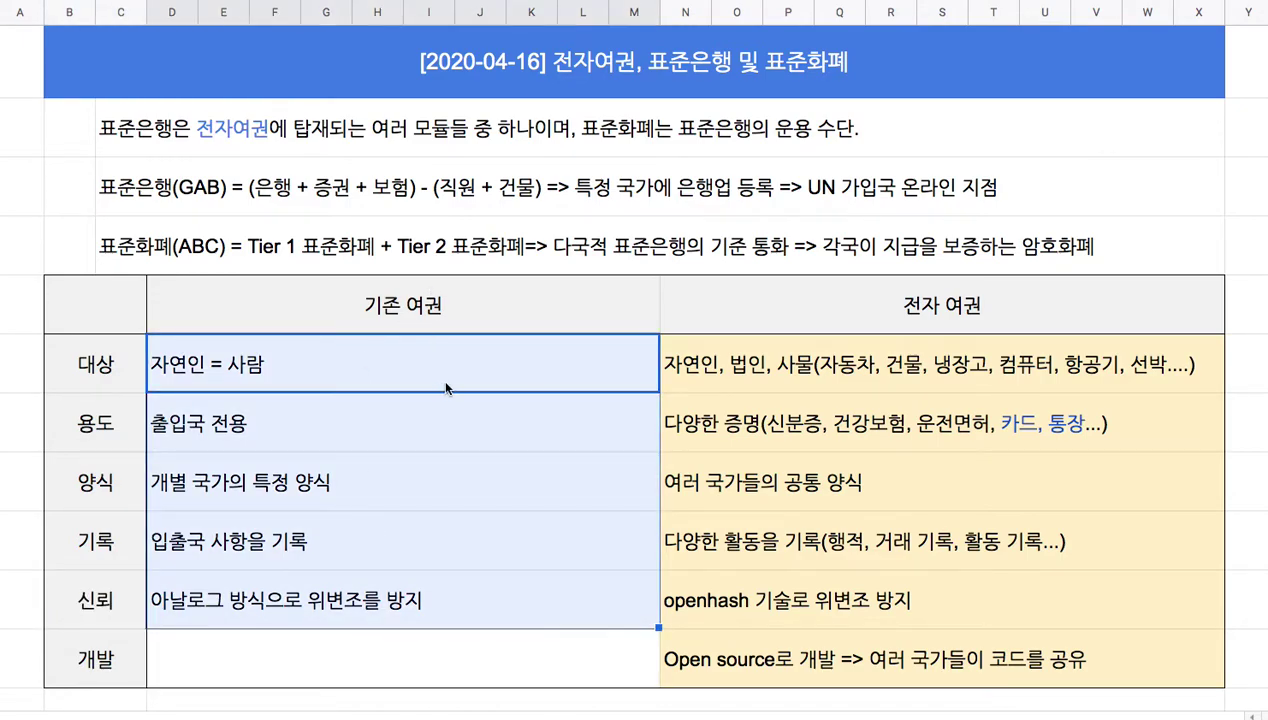
click(910, 324)
click(780, 659)
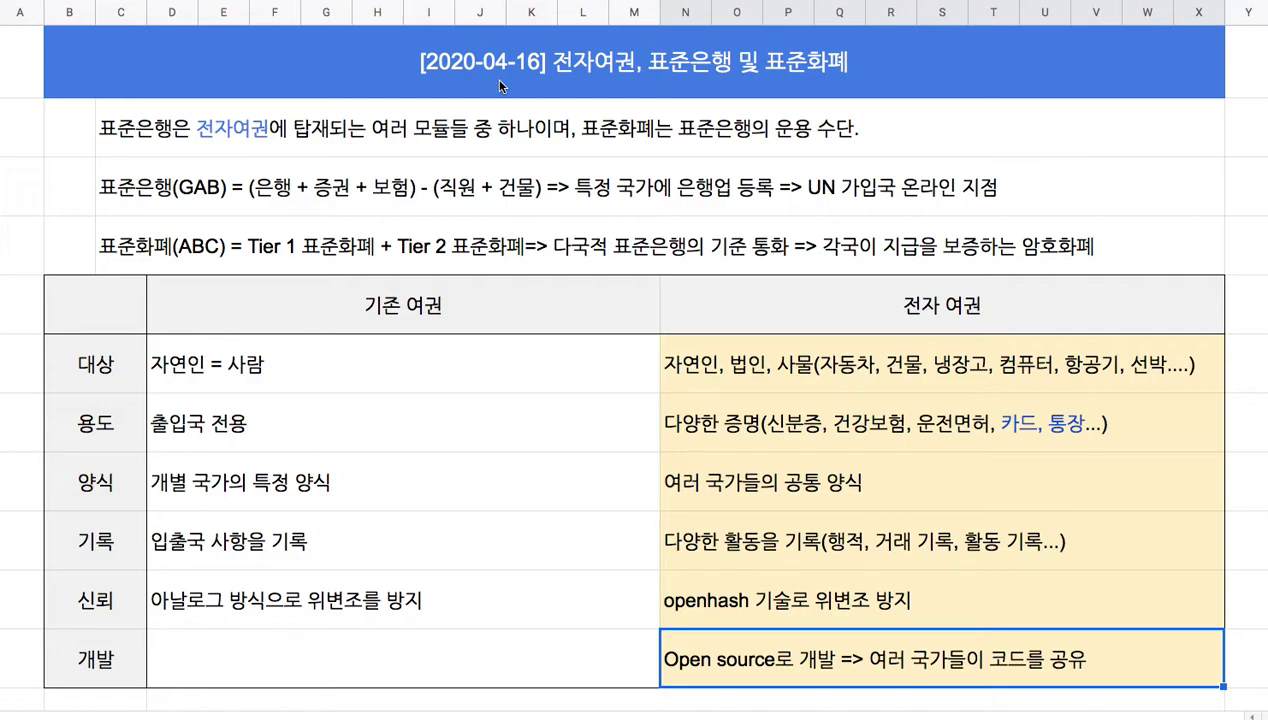
double_click(880, 537)
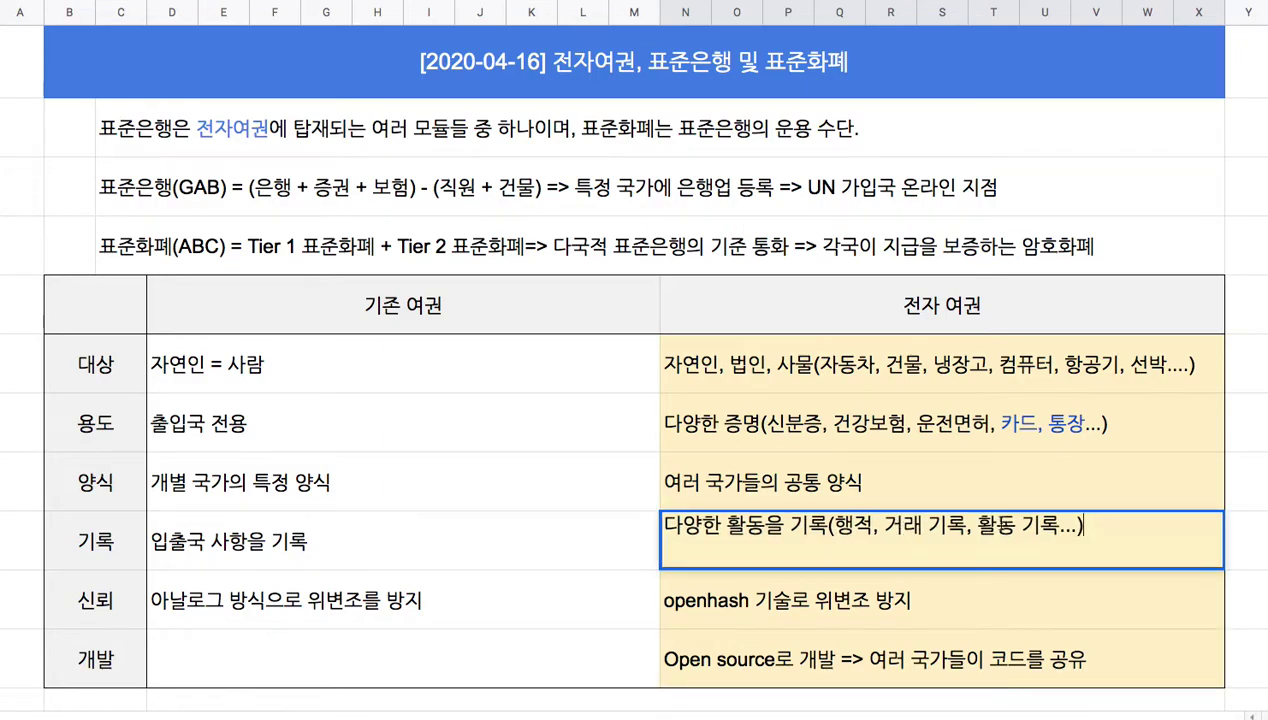
drag(976, 526, 1037, 530)
click(961, 324)
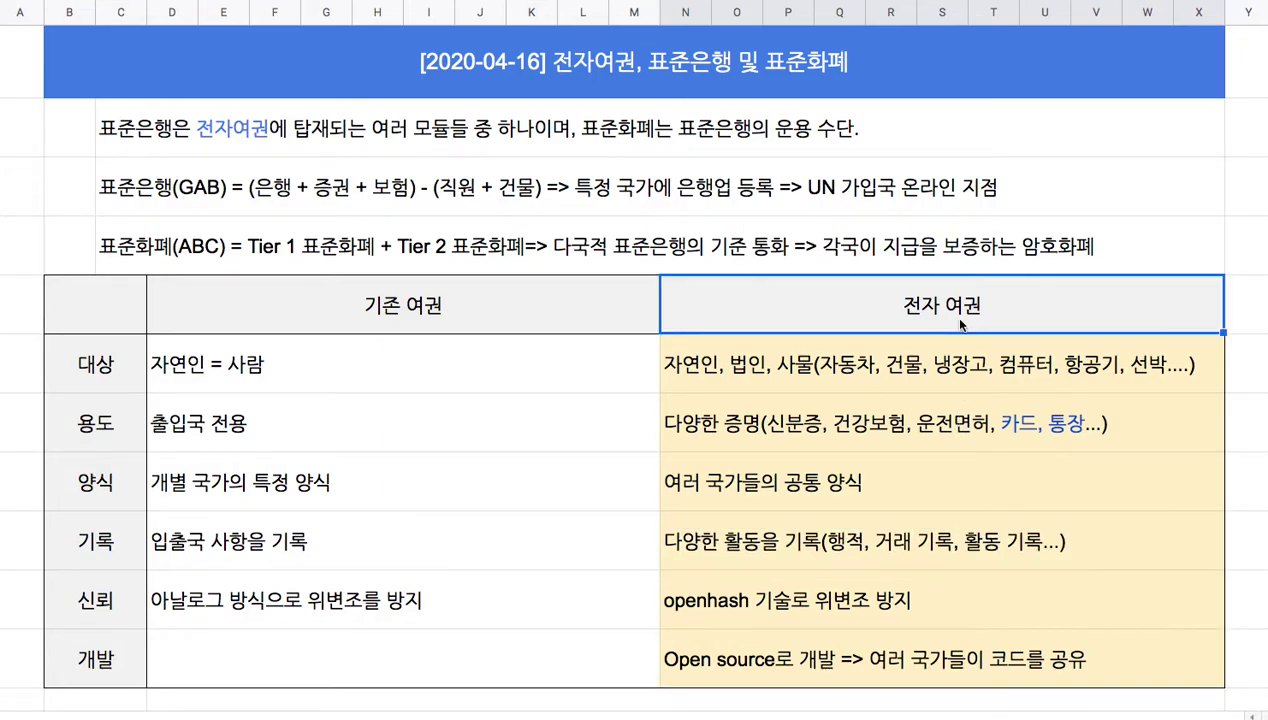
double_click(1044, 374)
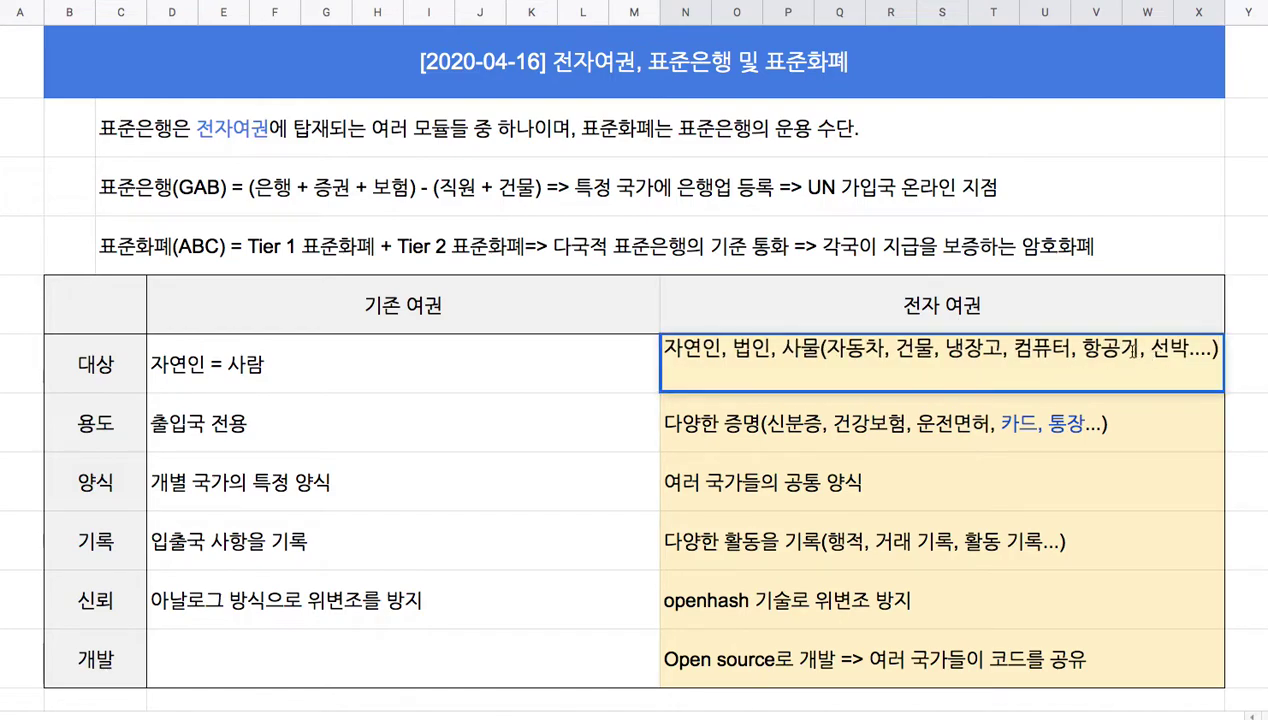
drag(1142, 350, 1182, 354)
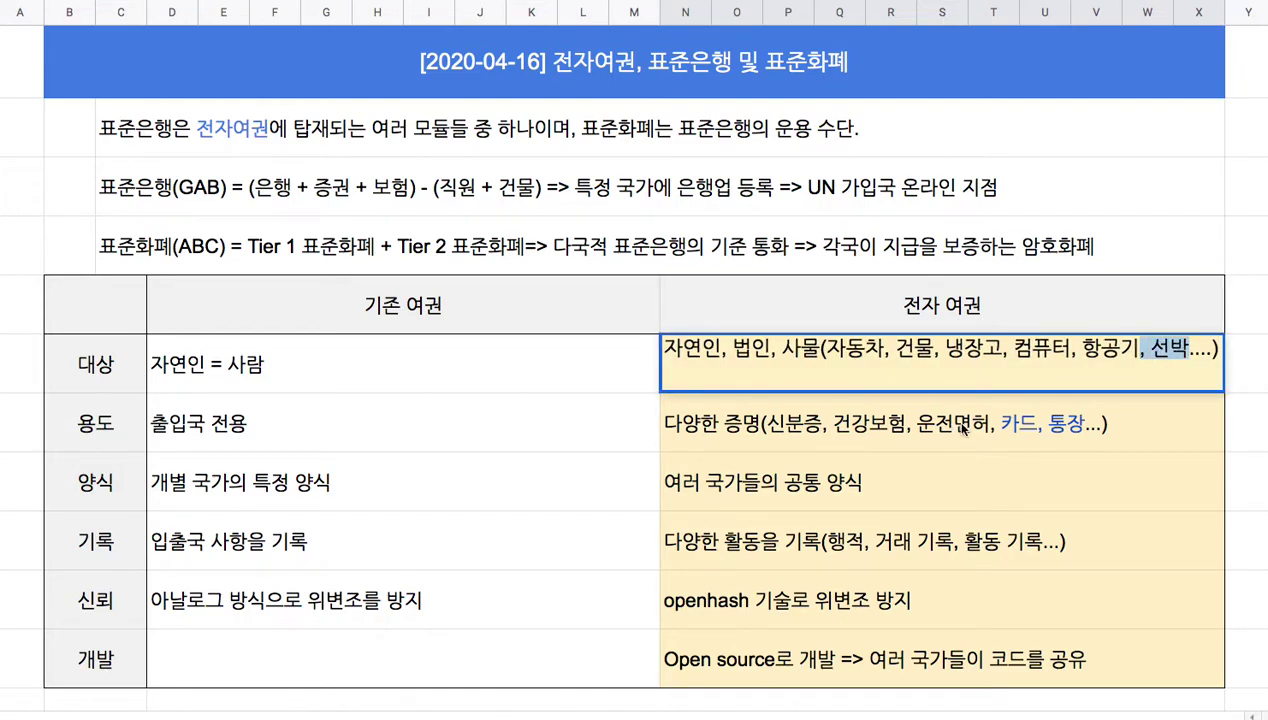
Insert one empty row below the 신뢰 row of the comparison table
right_click(5, 600)
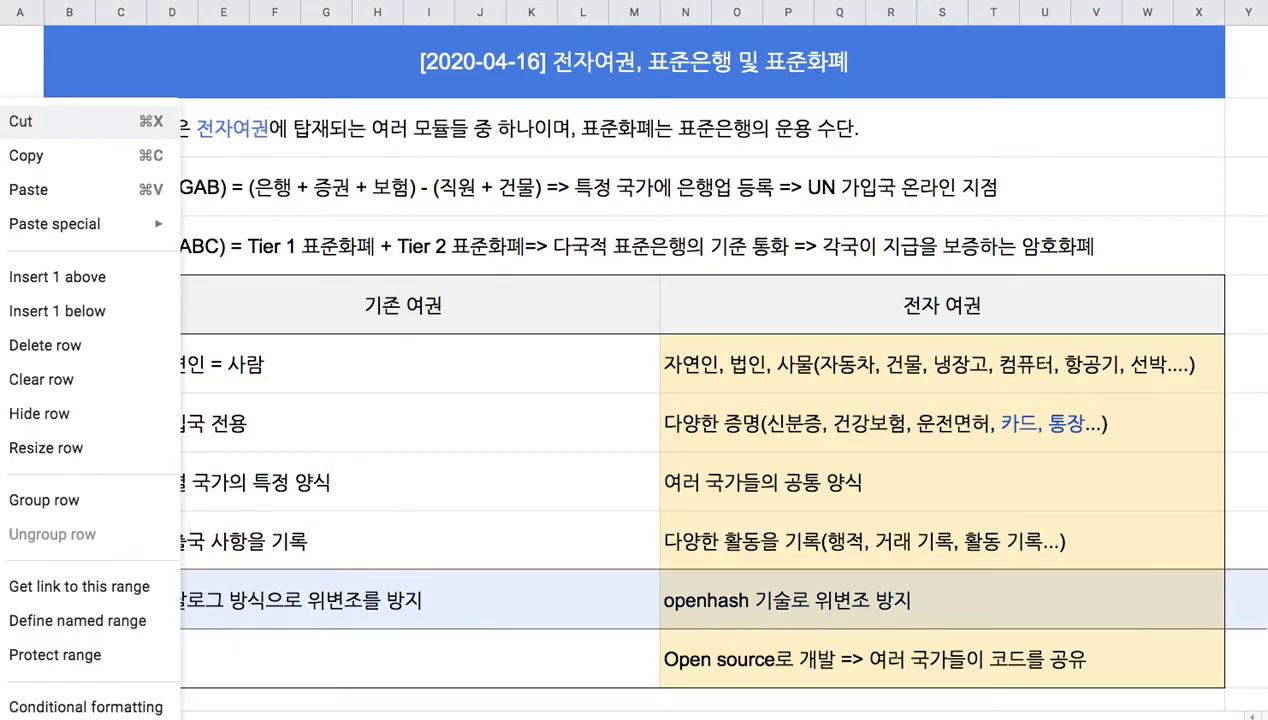
click(161, 311)
scroll(311, 440, down, 3)
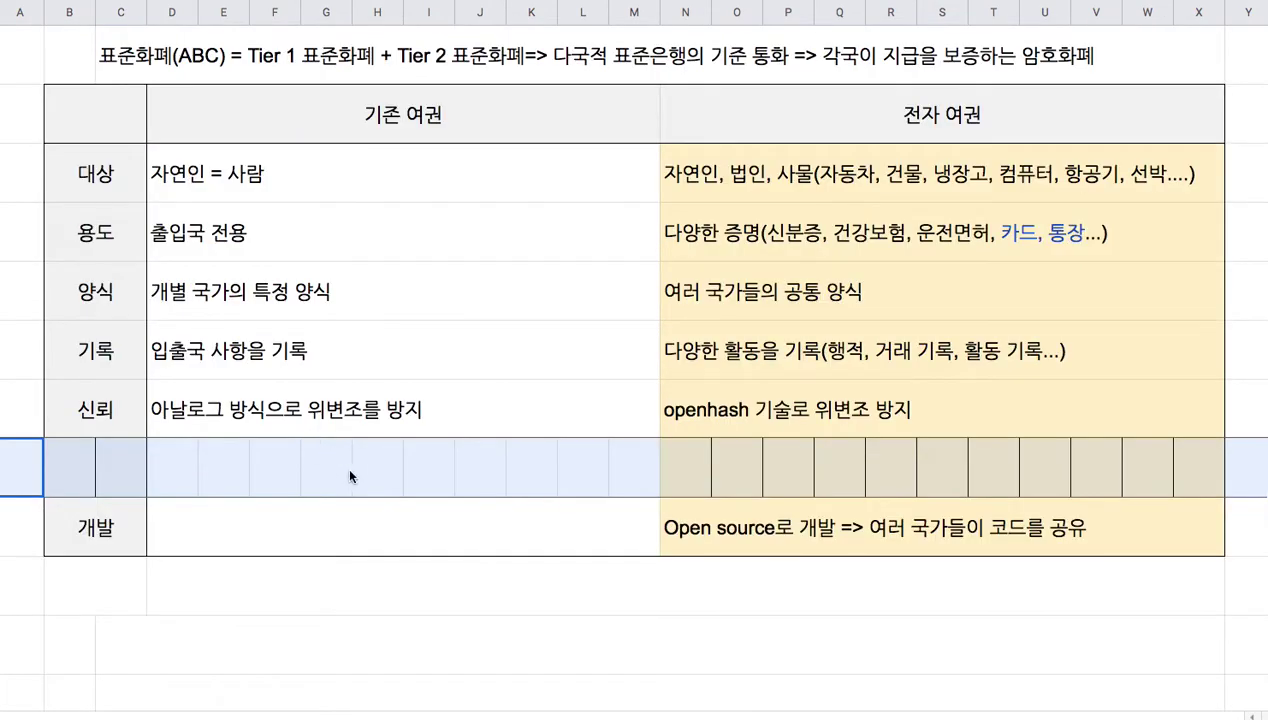
Merge the new row's 기존 여권 cells, and fill the 신뢰 row's 전자 여권 cell down into the new row
click(182, 473)
drag(618, 468, 625, 468)
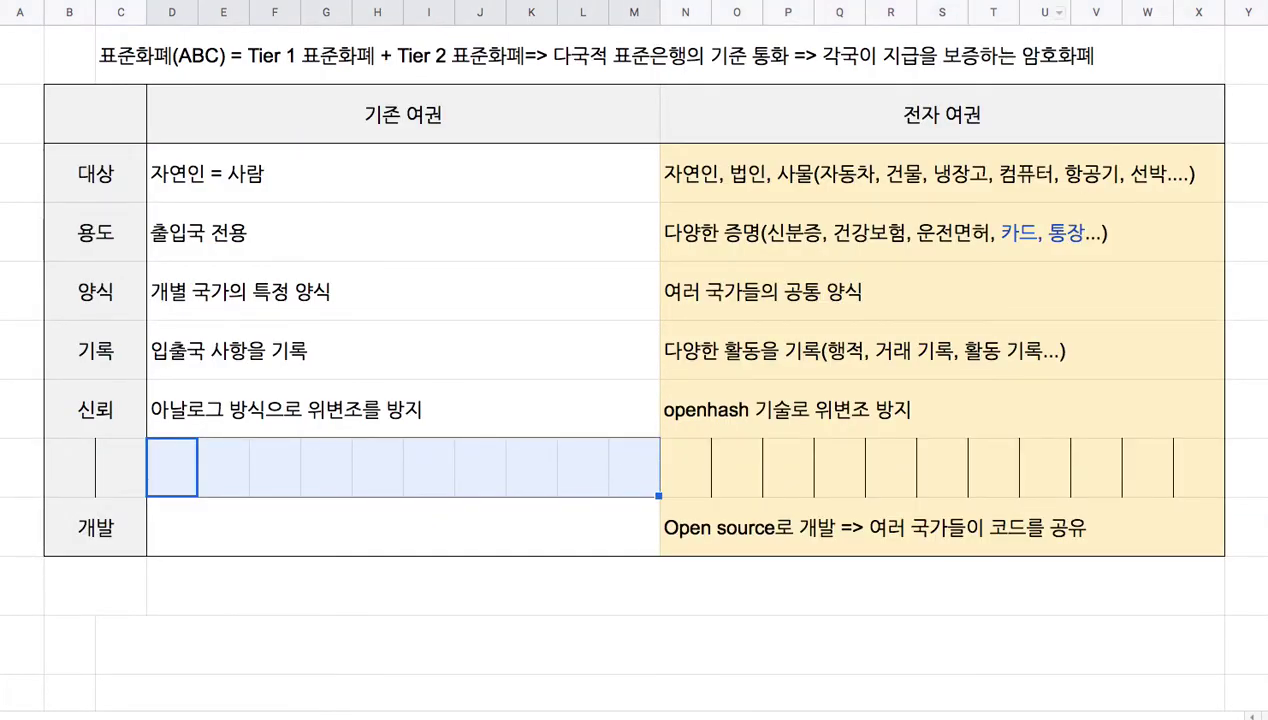
click(874, 410)
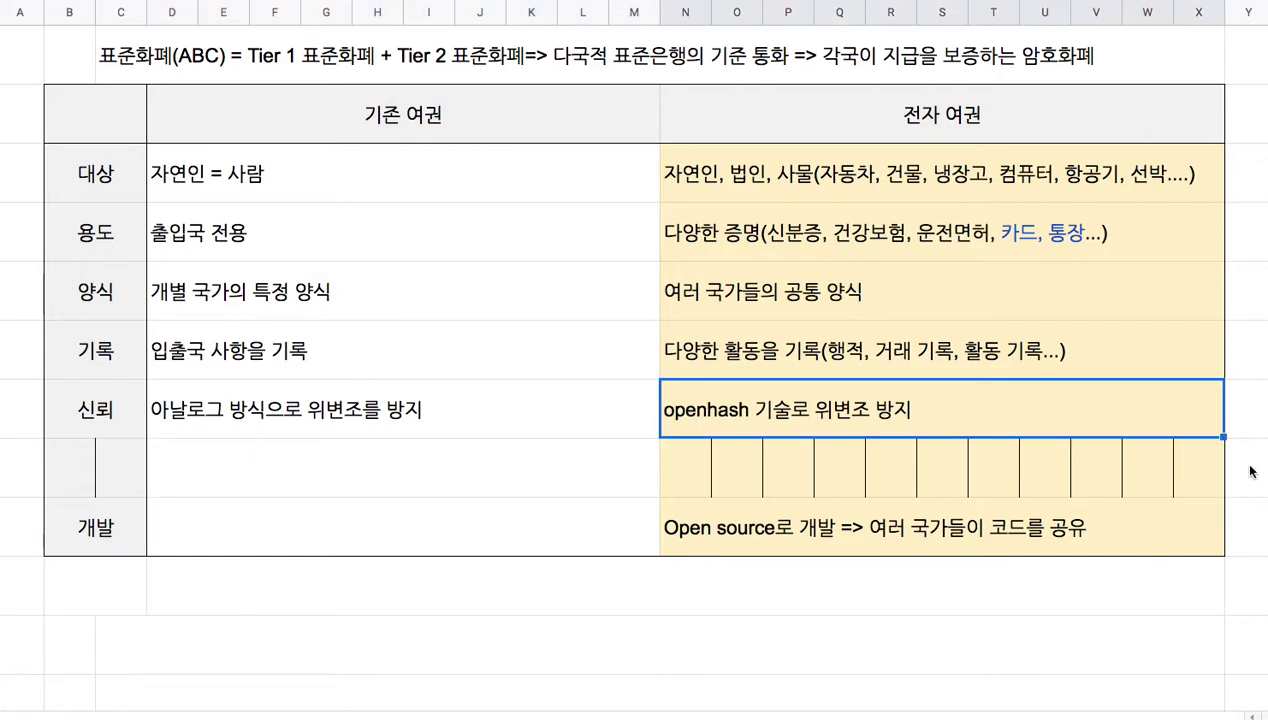
drag(1223, 436, 1022, 458)
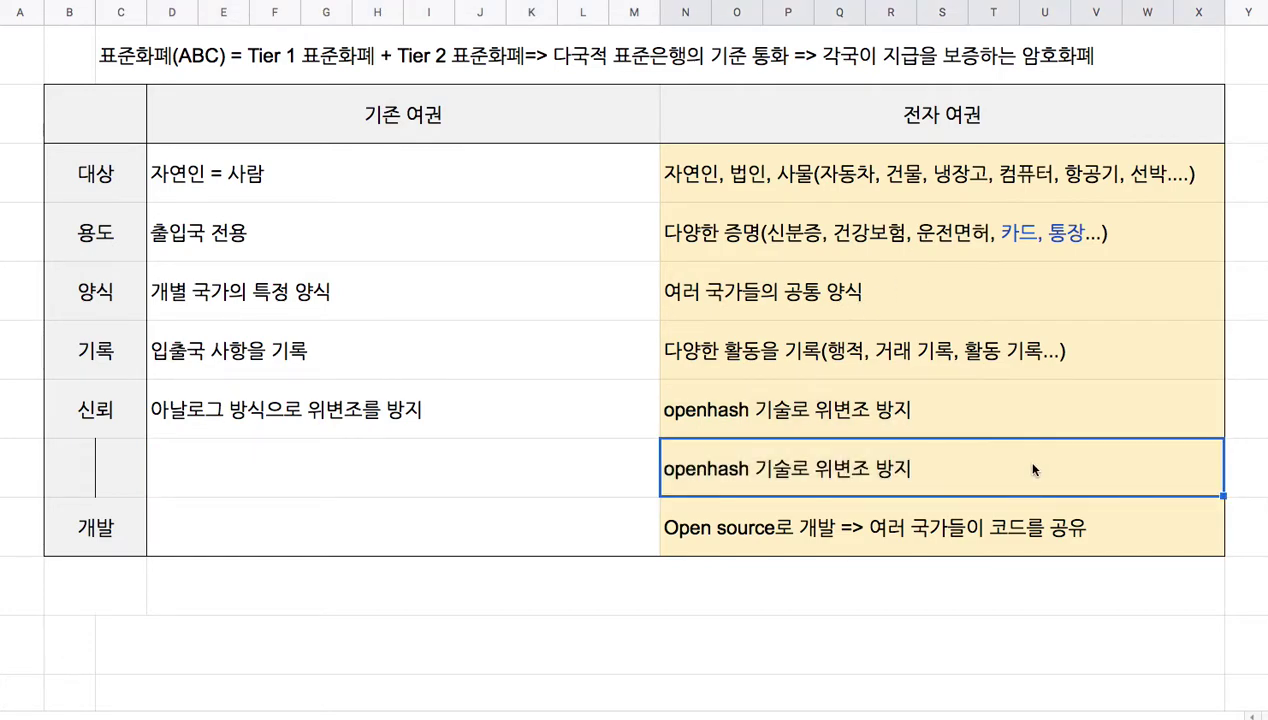
Enter "종이일 따름" in the 기존 여권 cell of the row below 신뢰
click(450, 452)
text(ㅈ종이)
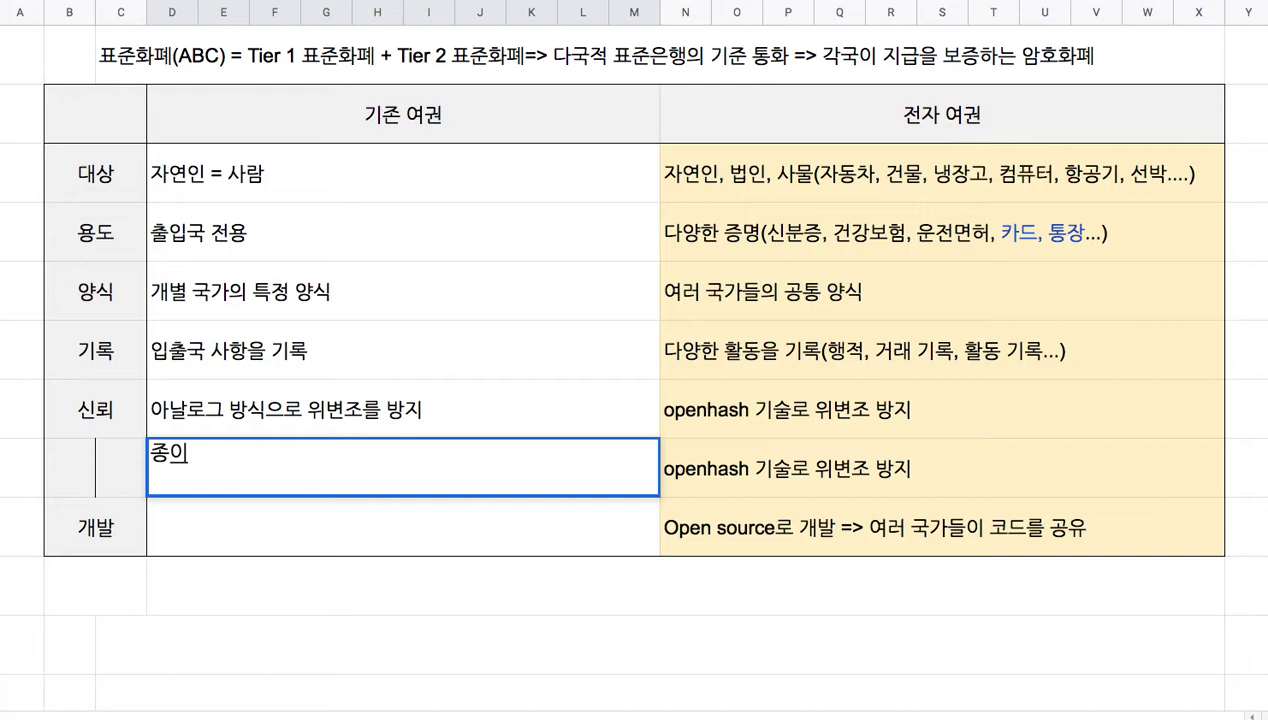
text(일 따름)
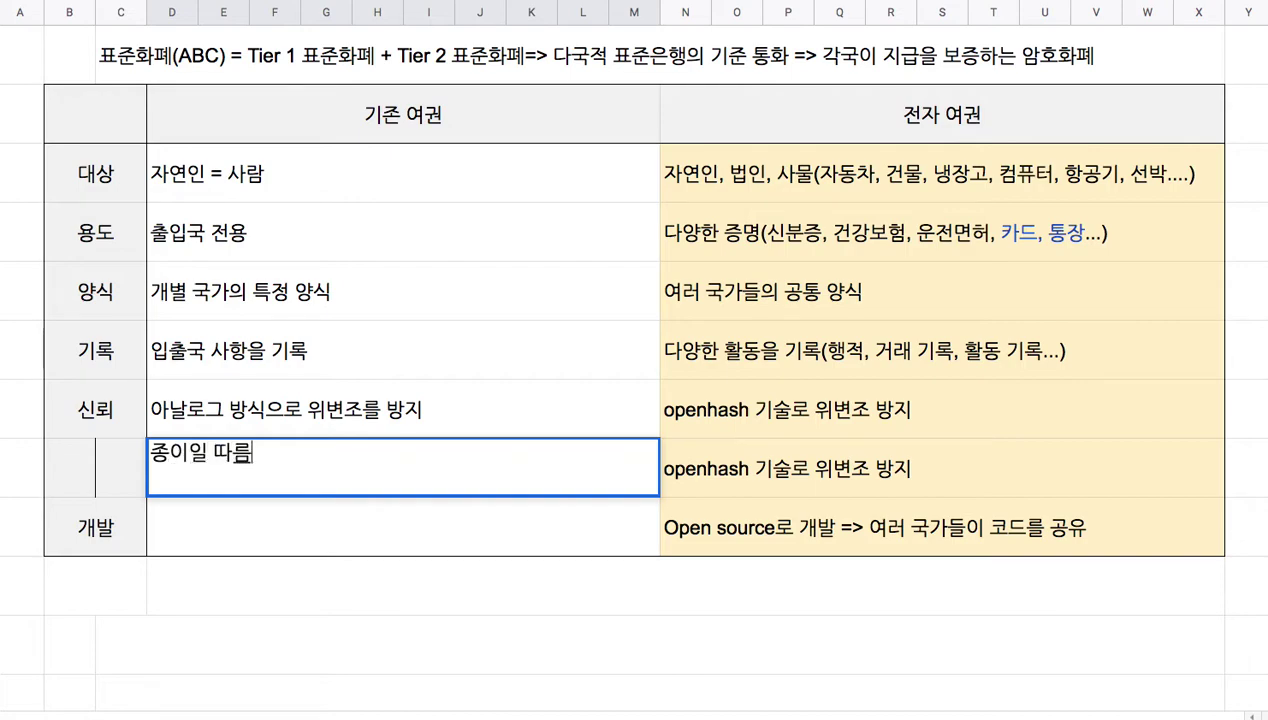
Replace the copied text in the 전자 여권 cell of the row below 신뢰 with "지능형 시스템(ML)"
click(833, 484)
text(시스템)
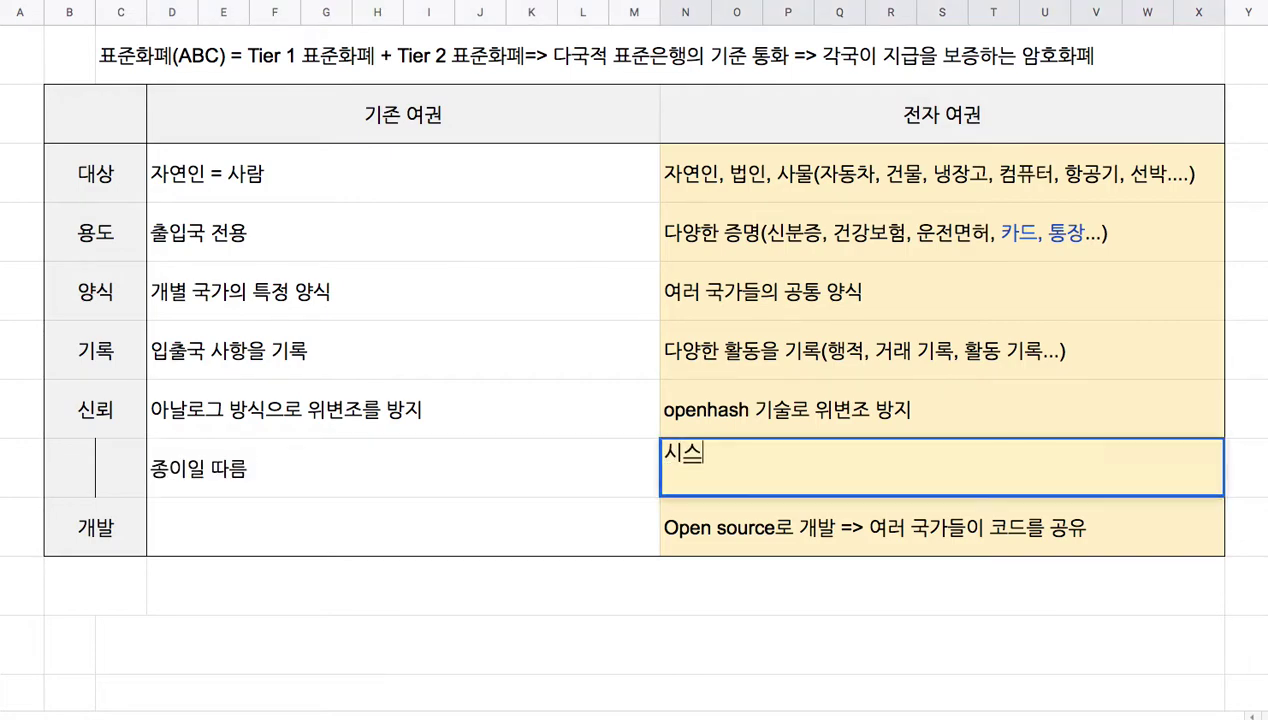
click(664, 455)
text(지능형 시스템)
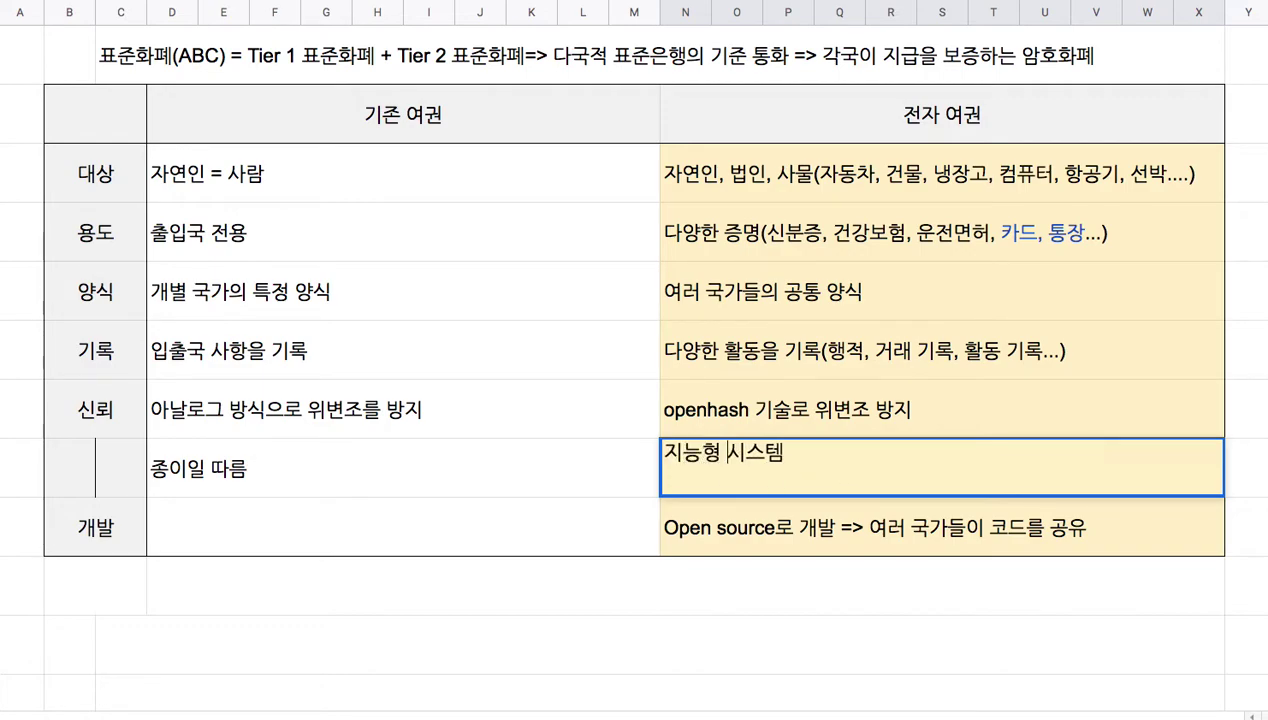
click(787, 455)
text((ML)
text())
Review the 지능형 시스템(ML) entry, compare the 기존 여권 and 전자 여권 columns, and examine "카드, 통장" in the 용도 row
drag(789, 453, 826, 455)
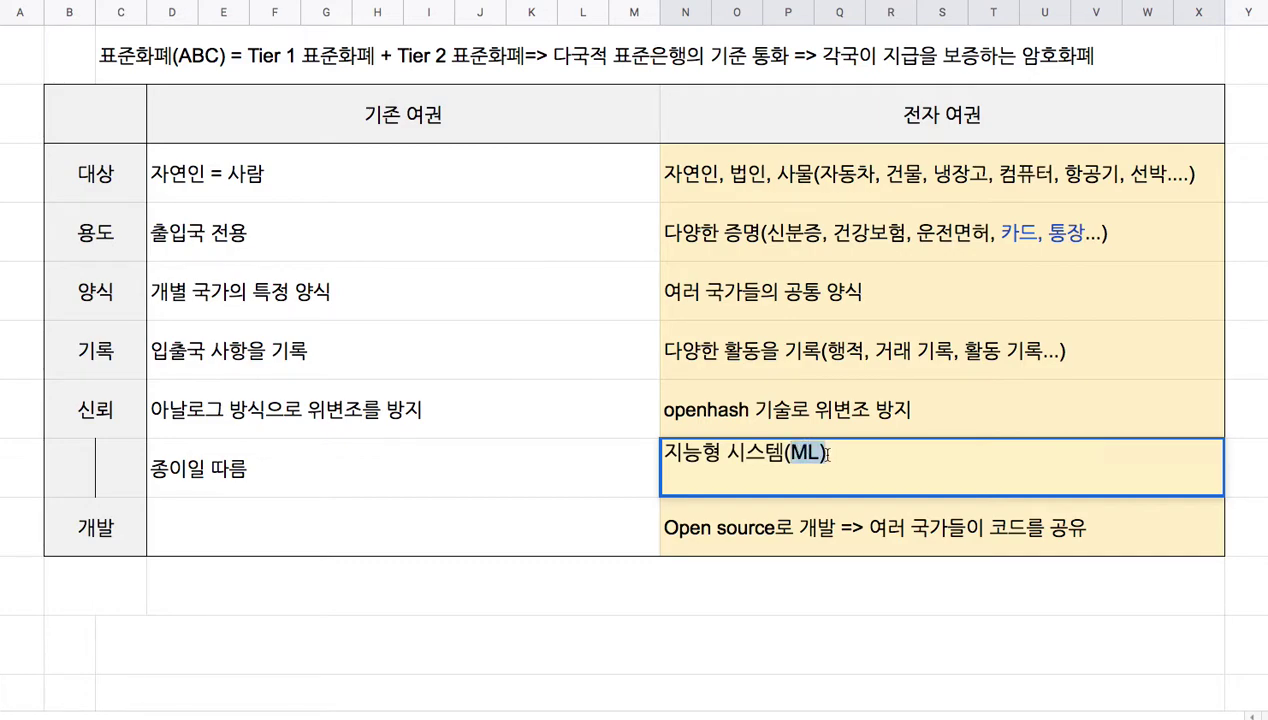
drag(664, 453, 748, 453)
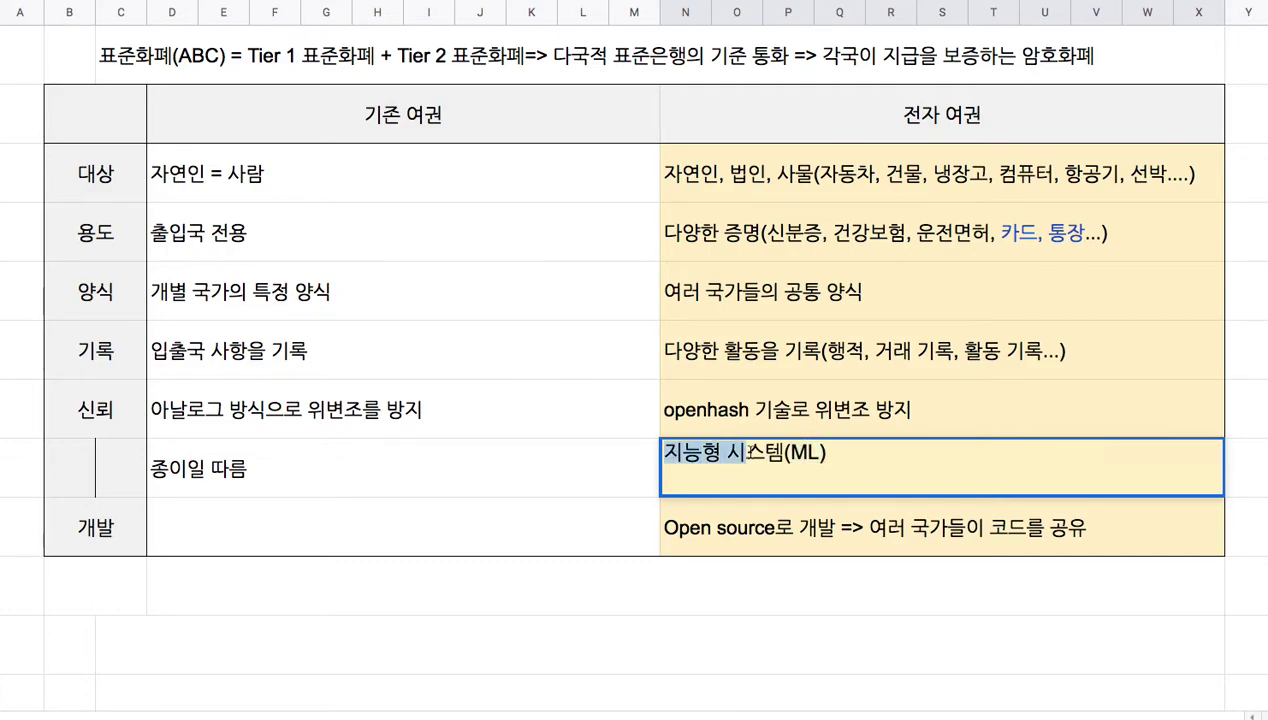
click(980, 128)
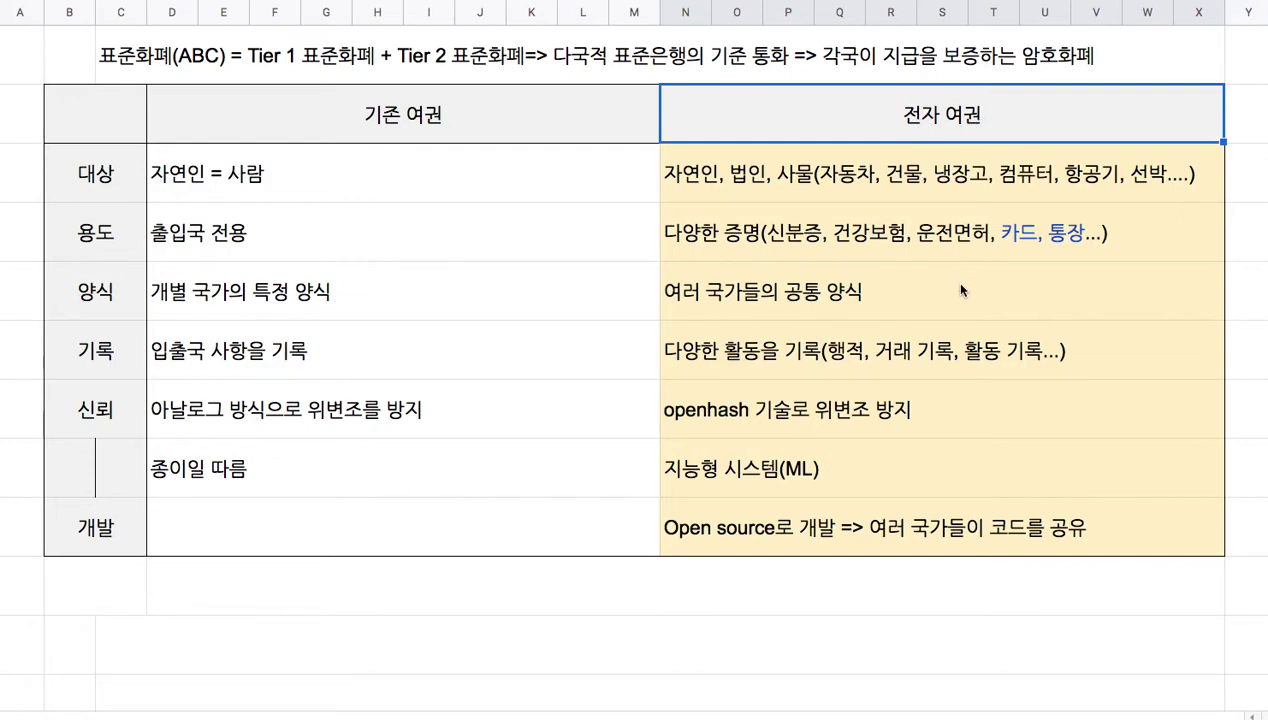
click(720, 478)
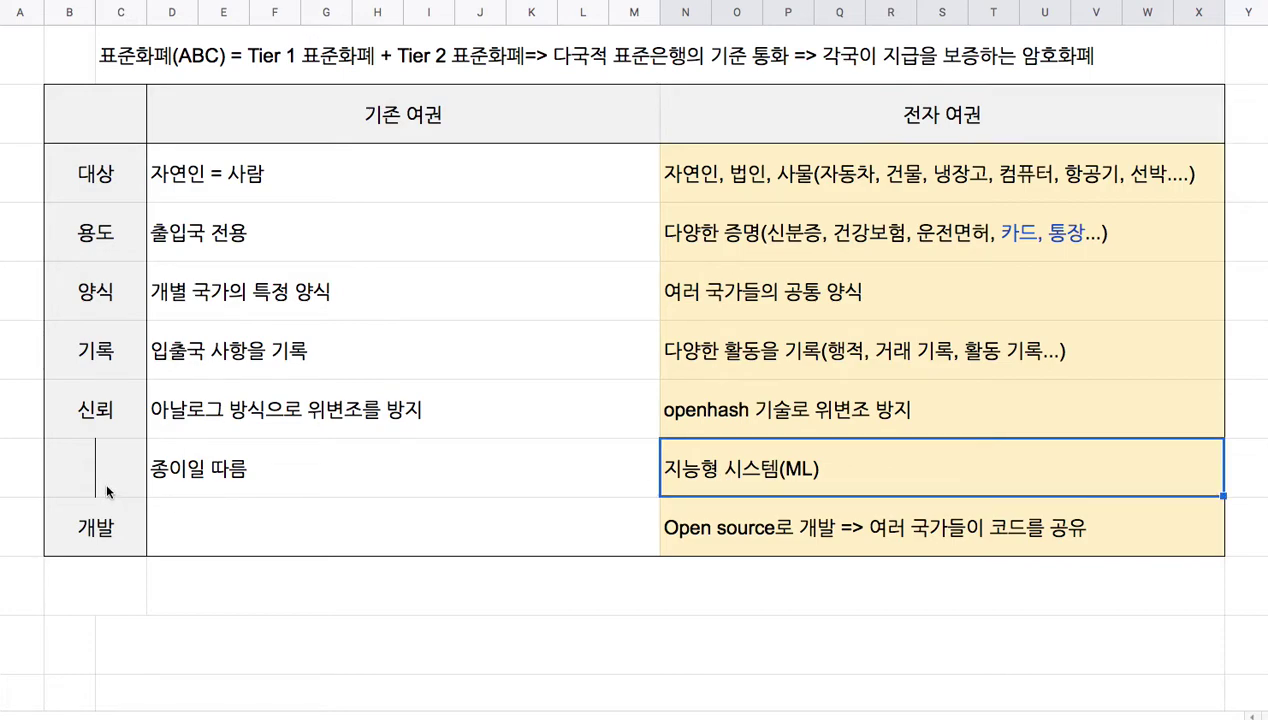
click(350, 474)
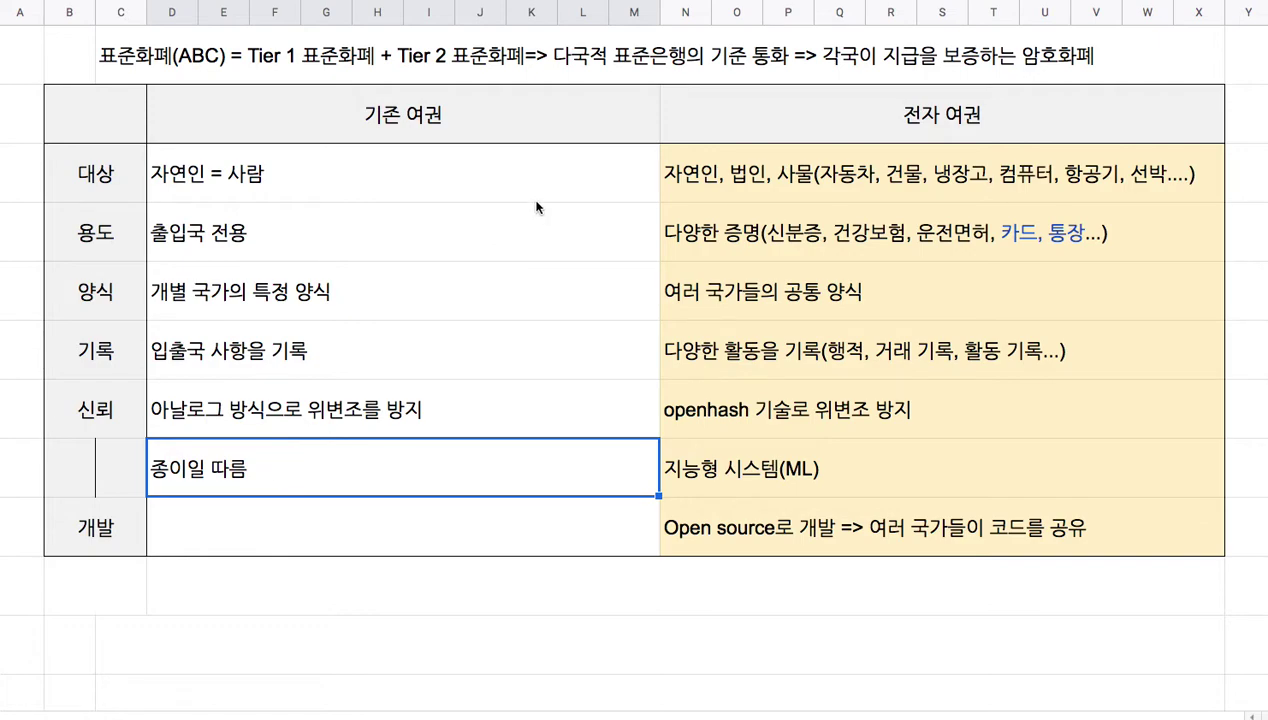
click(555, 120)
click(780, 119)
drag(838, 235, 878, 457)
drag(610, 145, 617, 461)
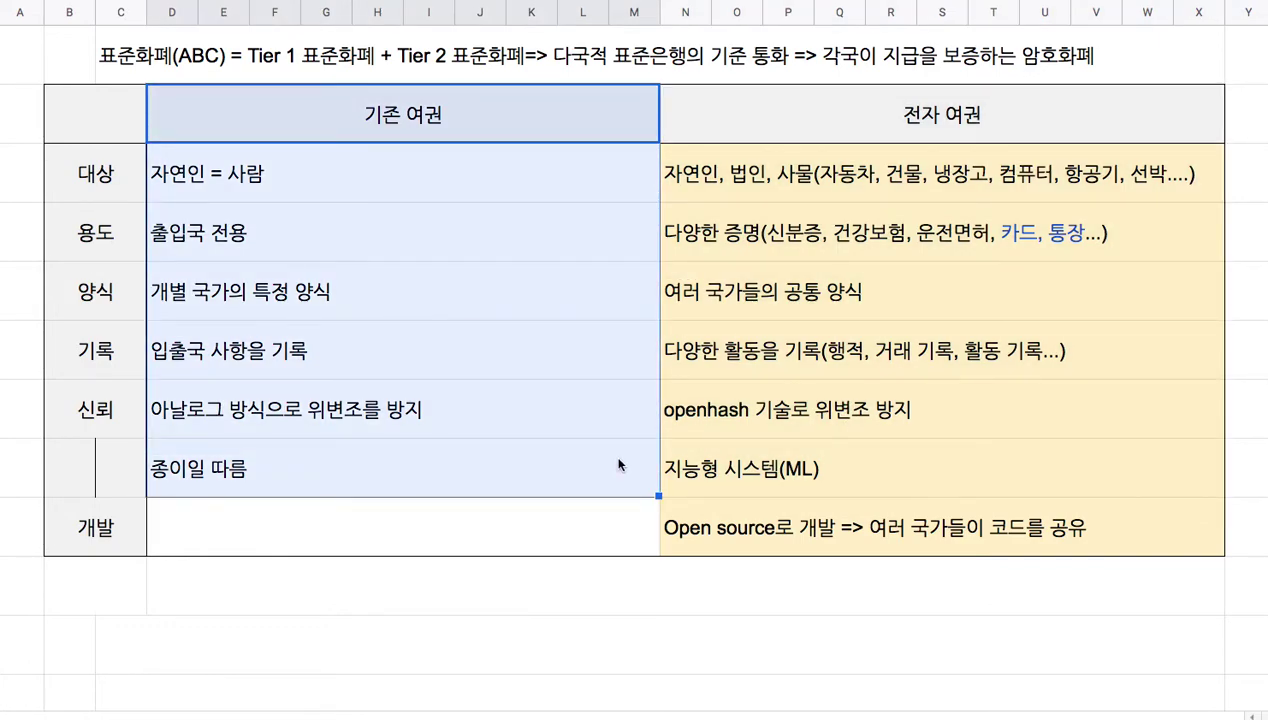
click(964, 130)
double_click(964, 127)
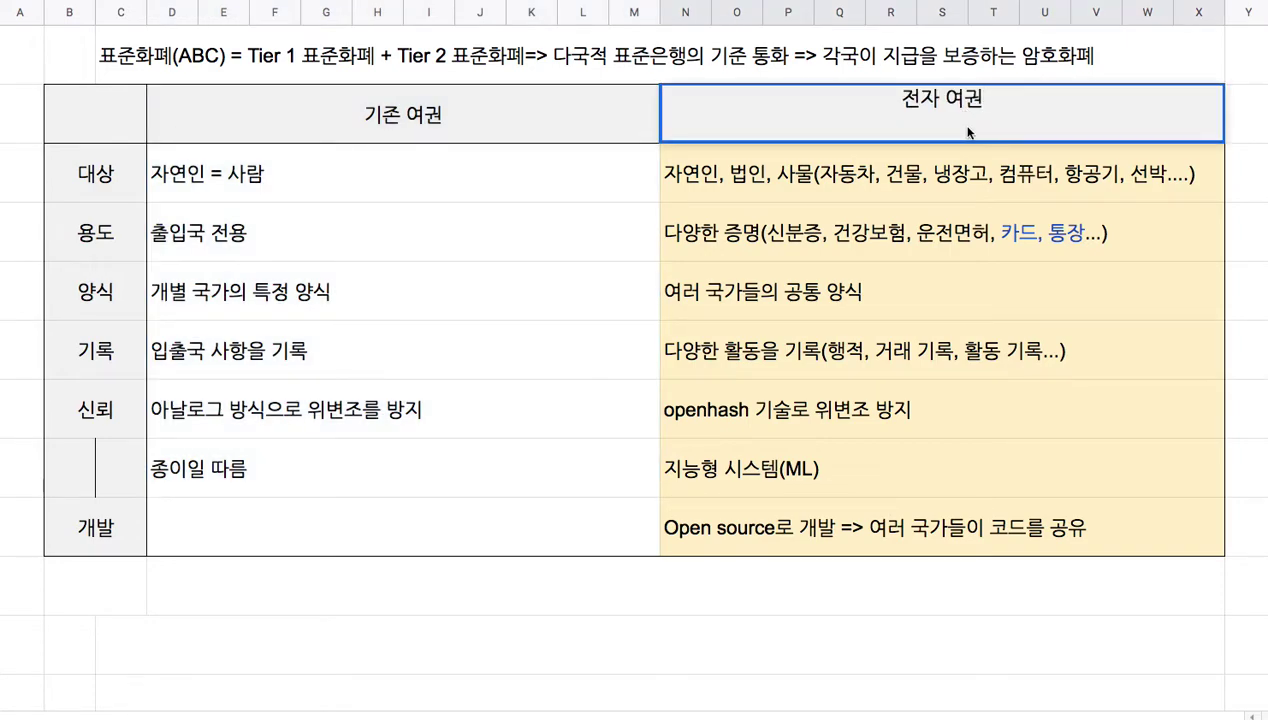
double_click(1024, 252)
drag(1014, 216, 1103, 218)
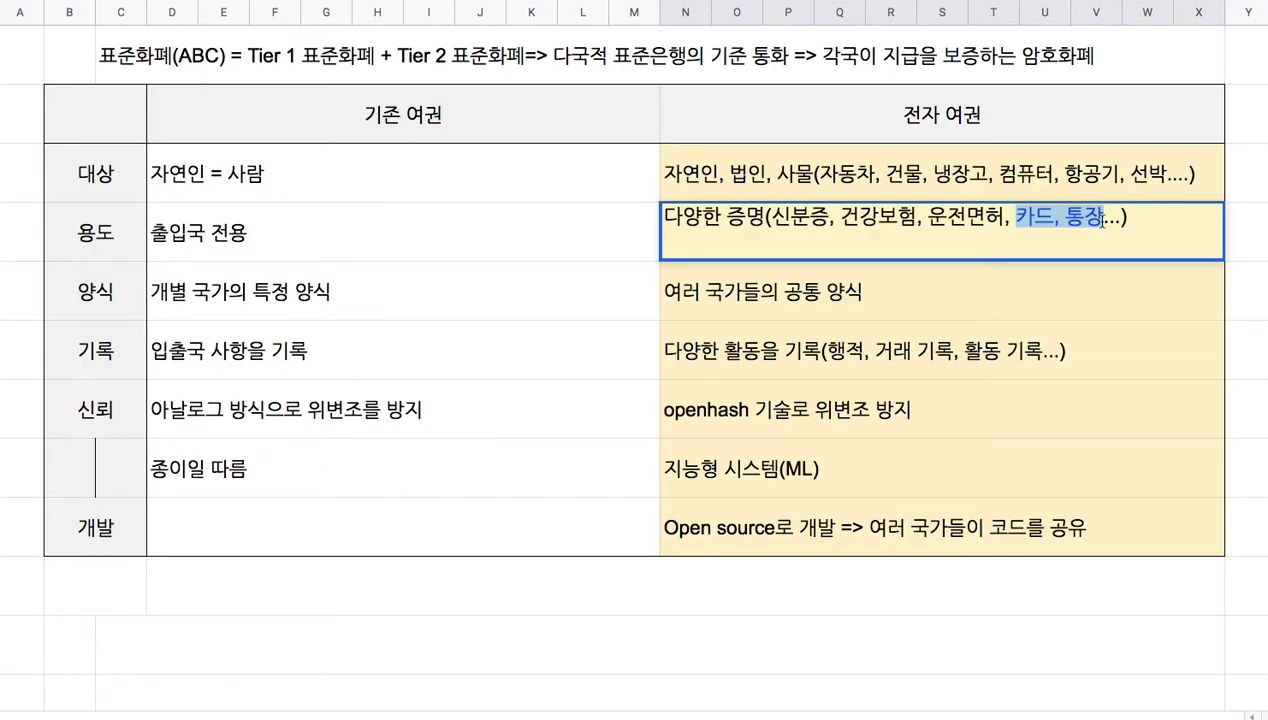
click(1064, 128)
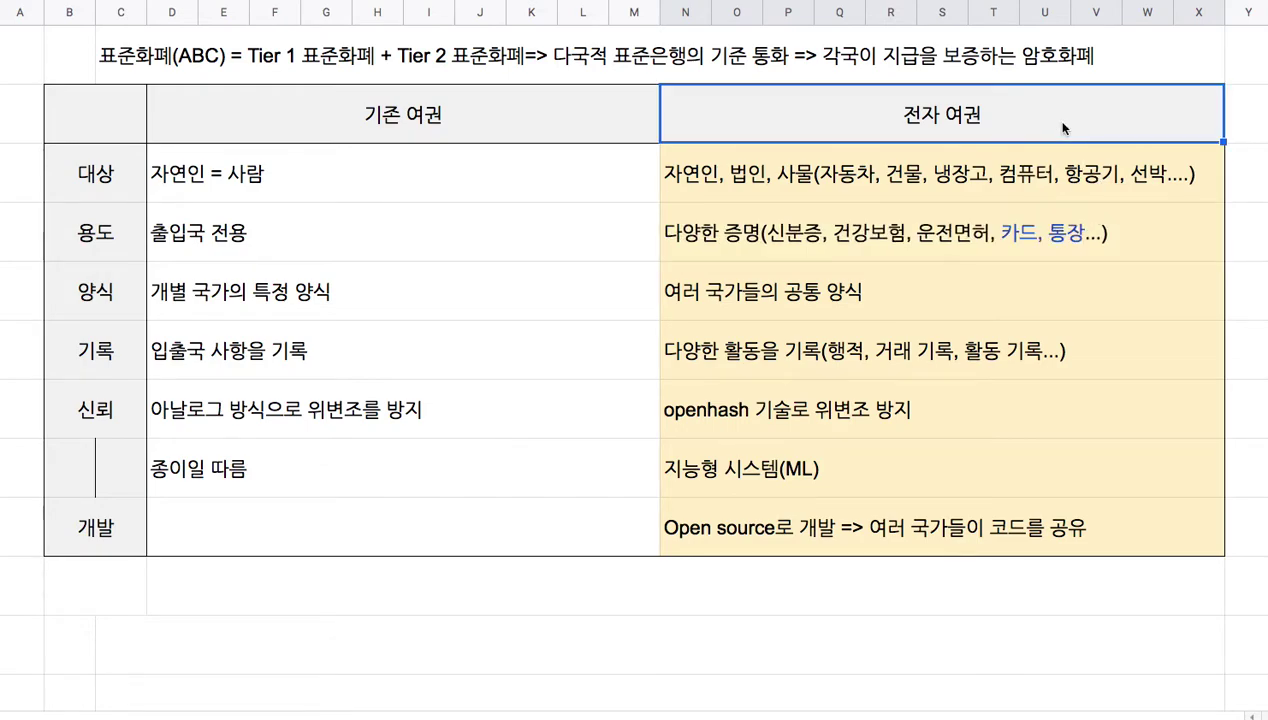
Examine the definition line above the table, highlighting the term "표준은행(GAB)"
scroll(1064, 128, up, 2)
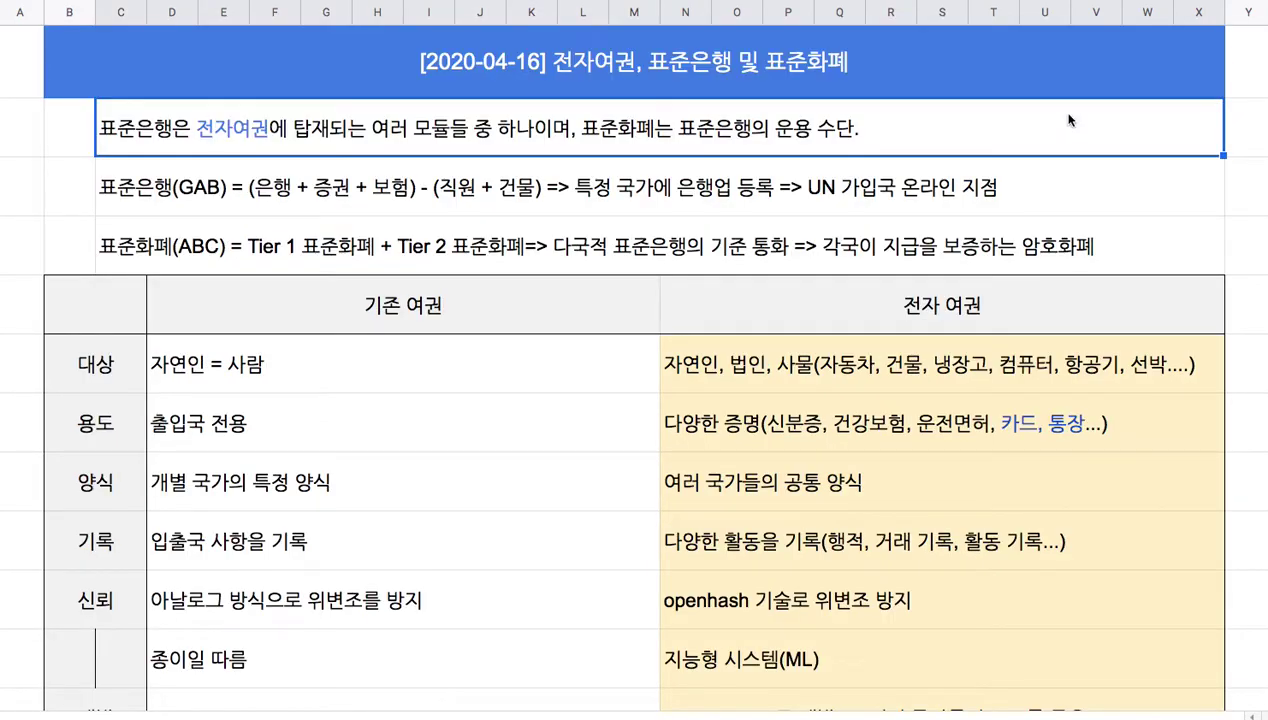
click(197, 192)
double_click(197, 192)
drag(232, 172, 69, 183)
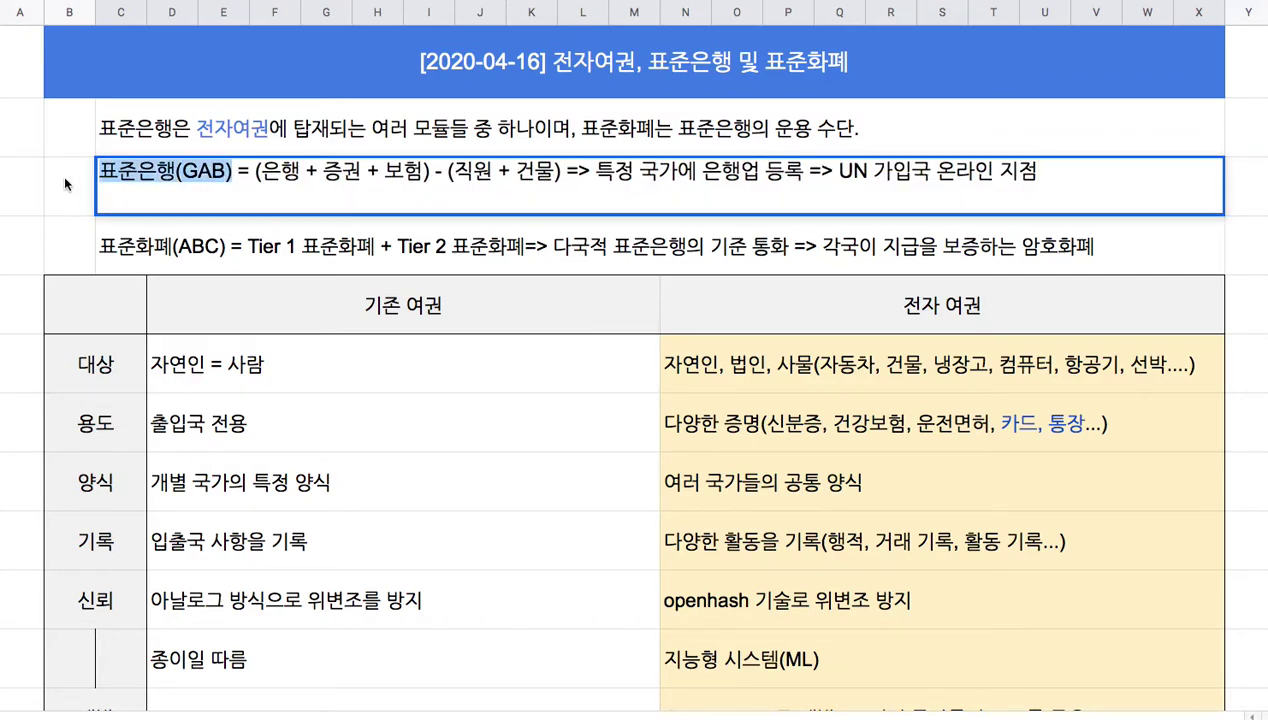
Expand the abbreviation GAB in the 표준은행 definition line to "Global Autonomous Bank"
drag(263, 174, 421, 174)
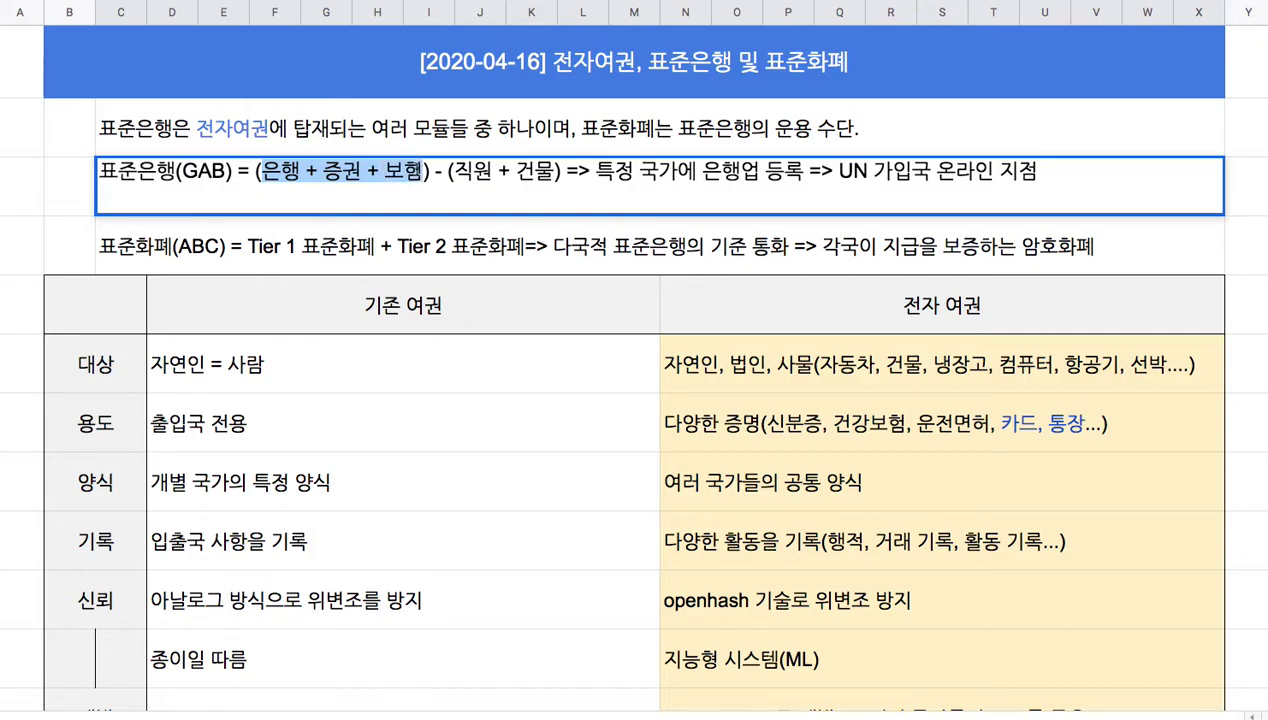
drag(453, 172, 557, 177)
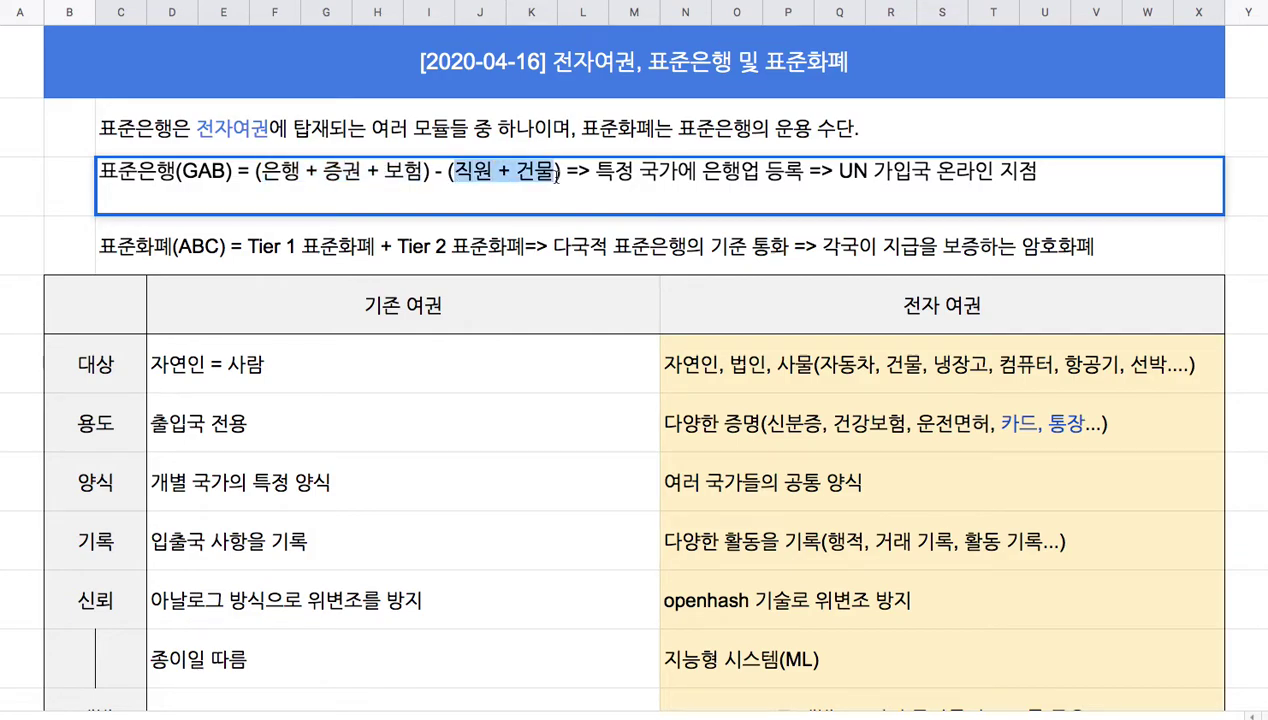
click(200, 174)
text(lobal)
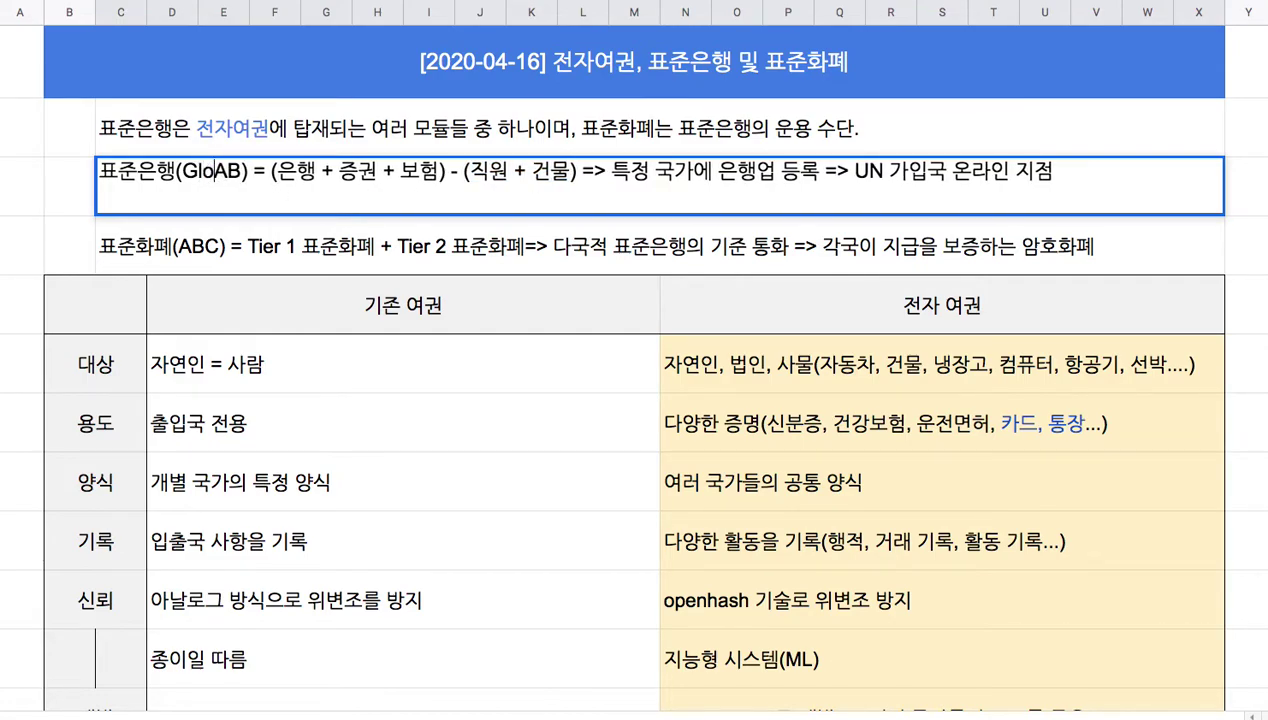
click(259, 172)
text(utonomou)
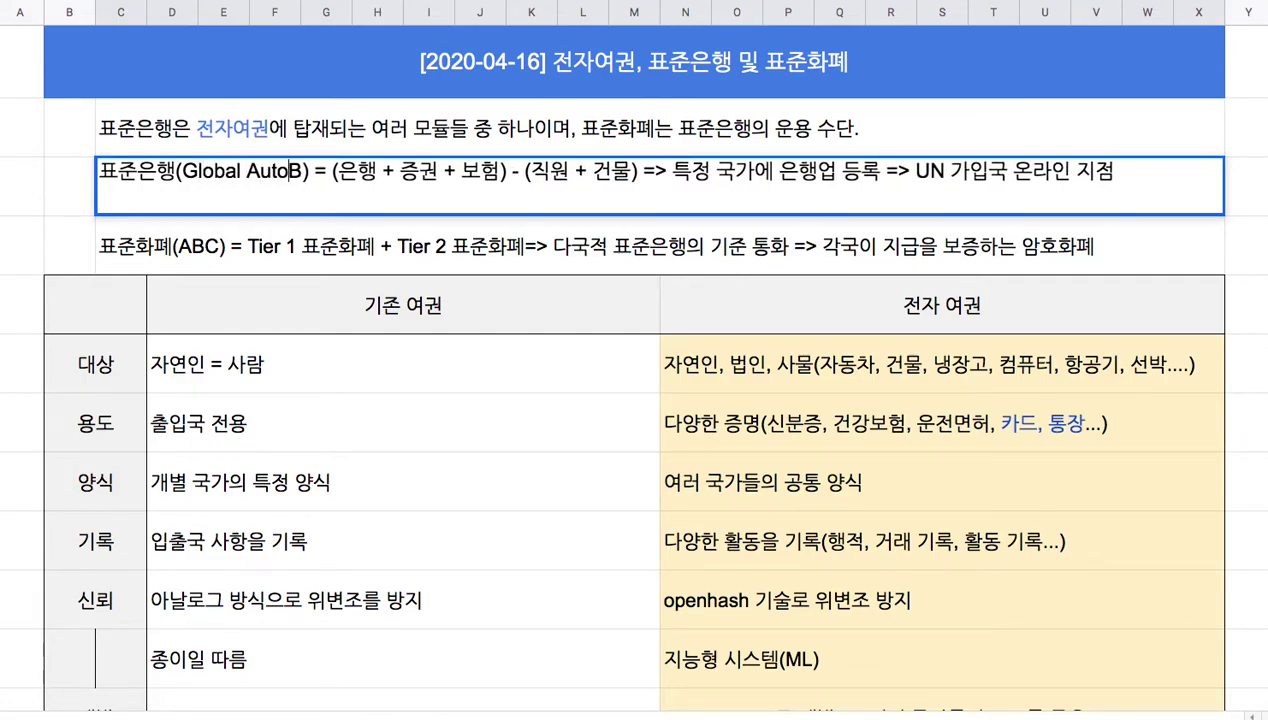
text(s)
key(Right)
text(ank)
drag(181, 172, 270, 172)
double_click(318, 172)
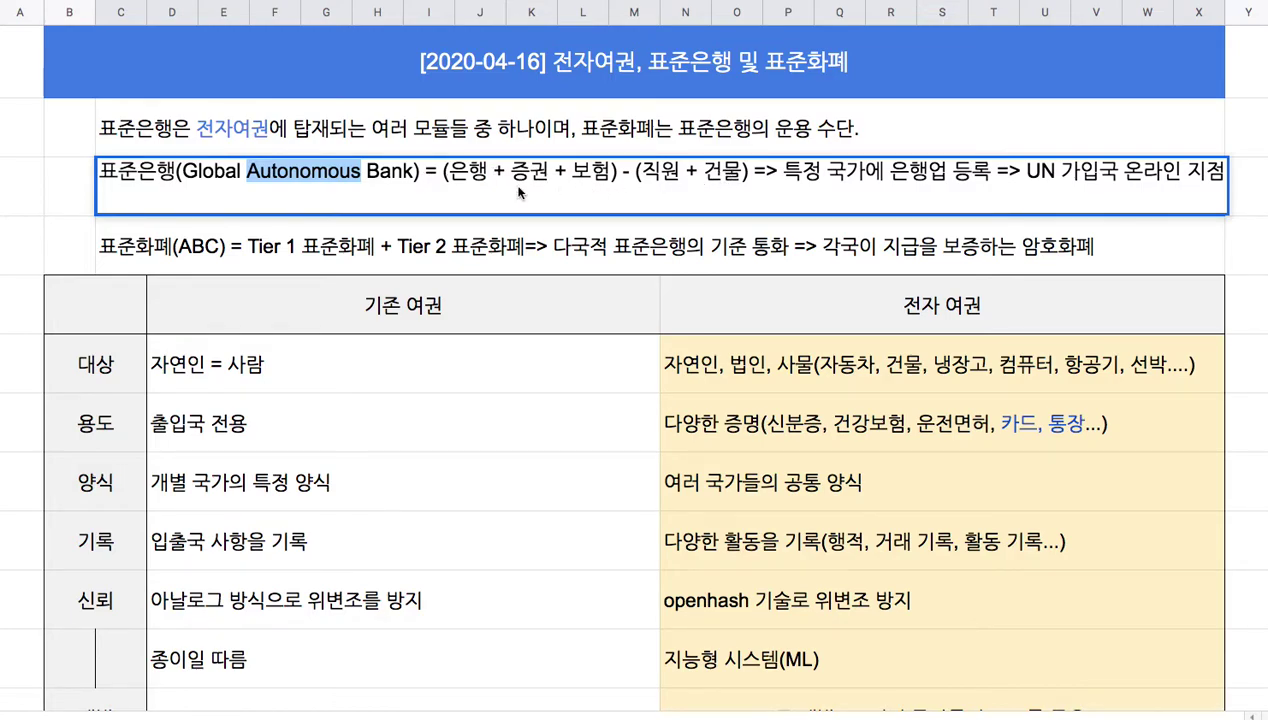
Insert "(Islands)" directly after "특정 국가" in the 표준은행 definition line
drag(444, 172, 986, 172)
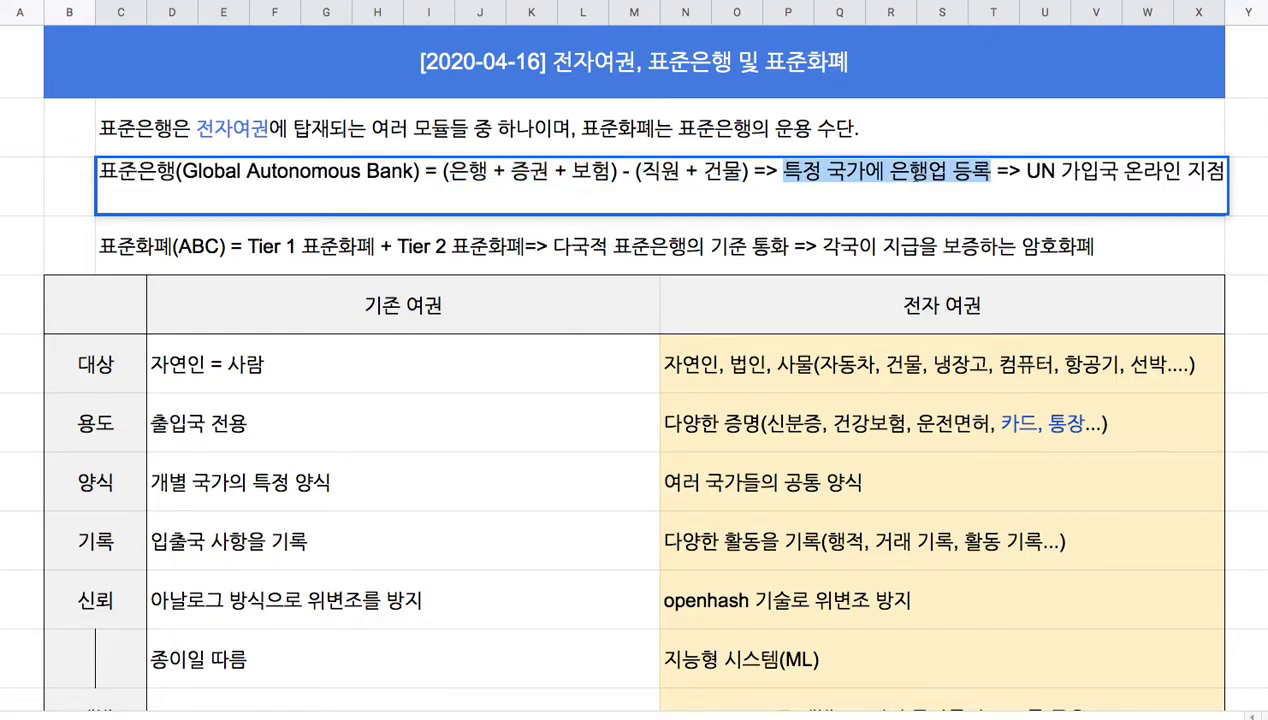
click(866, 172)
text((dkd)
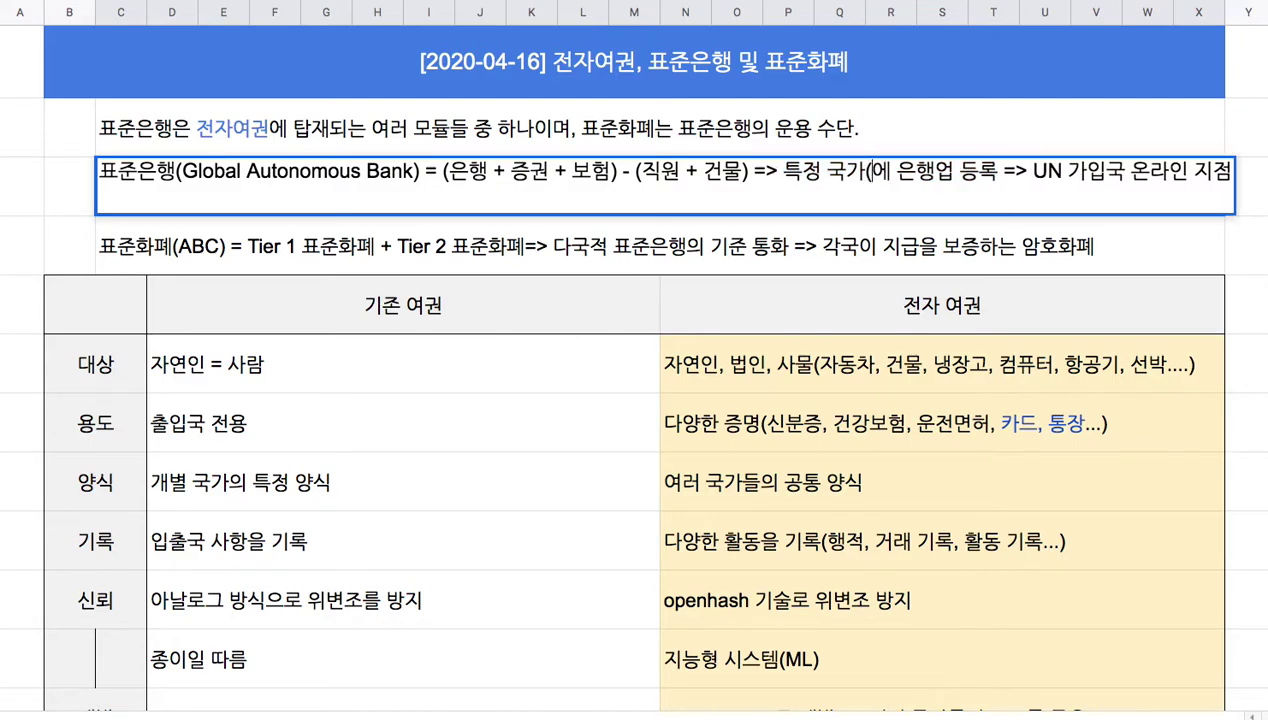
key(BackSpace)
key(BackSpace)
key(BackSpace)
key(BackSpace)
text(Island)
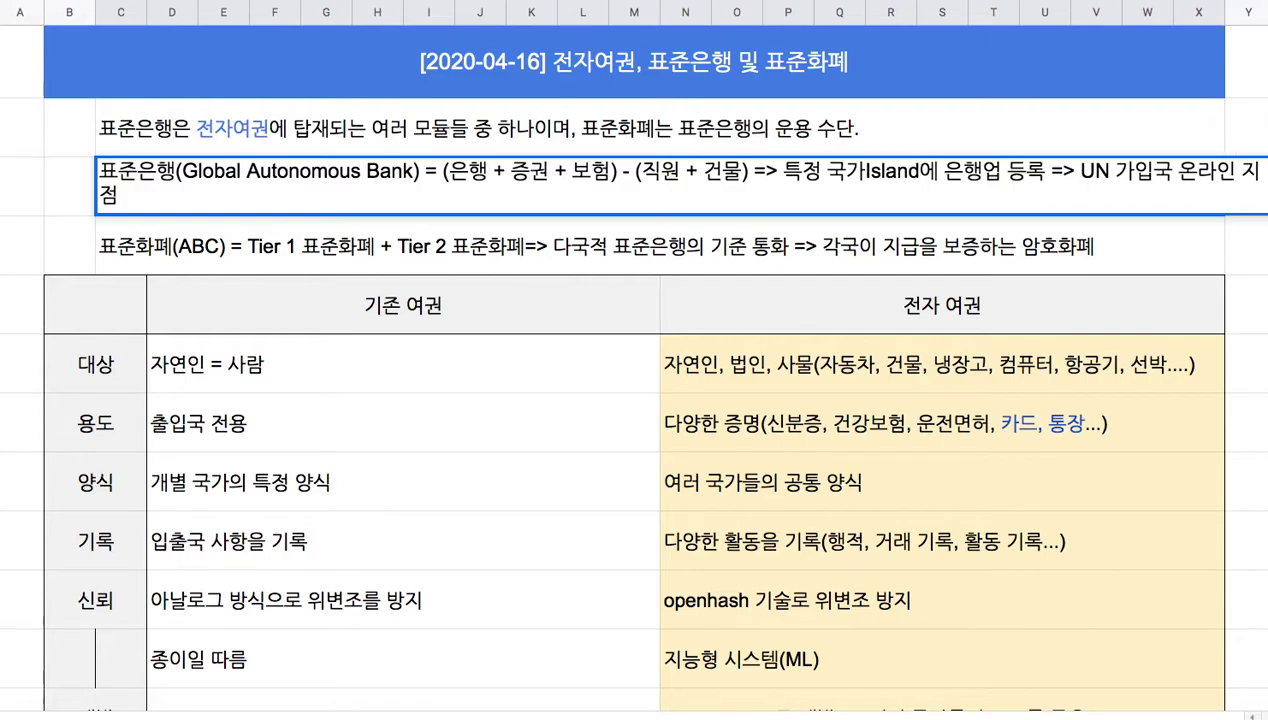
text())
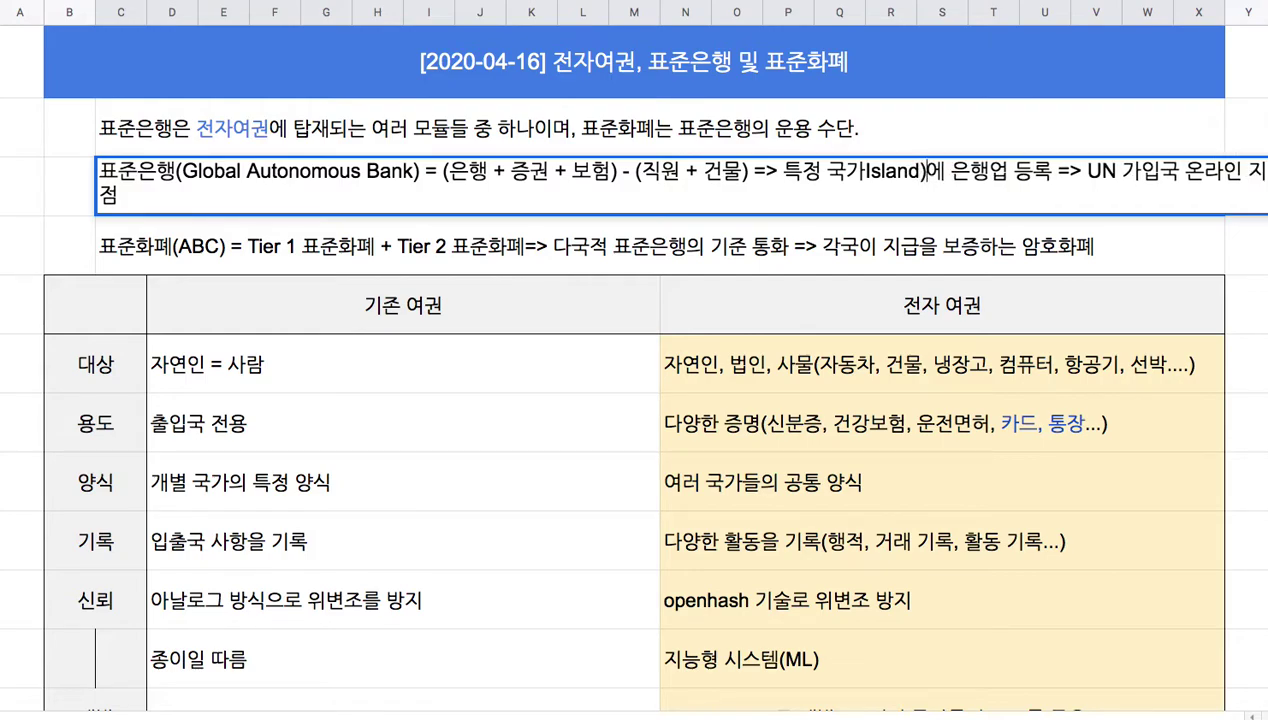
click(866, 171)
text(()
click(928, 171)
text(s)
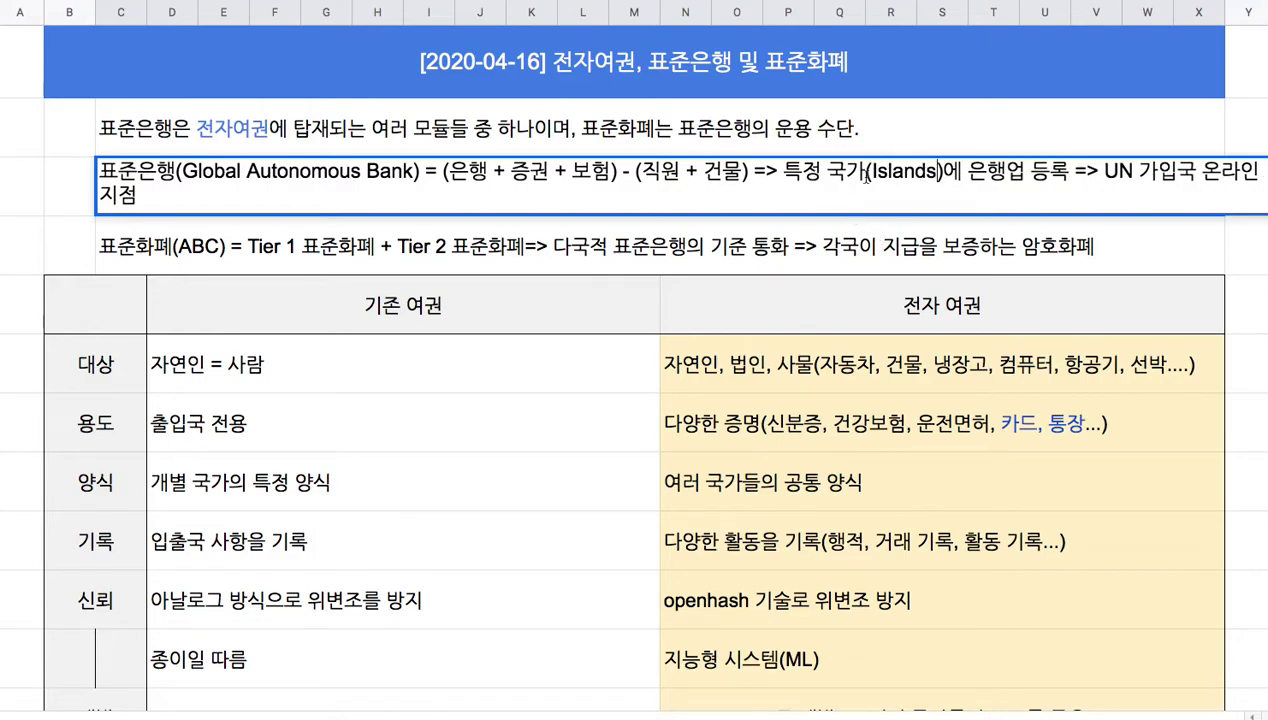
Append "을 설치" after "온라인 지점" at the end of the 표준은행 definition line
drag(822, 172, 955, 174)
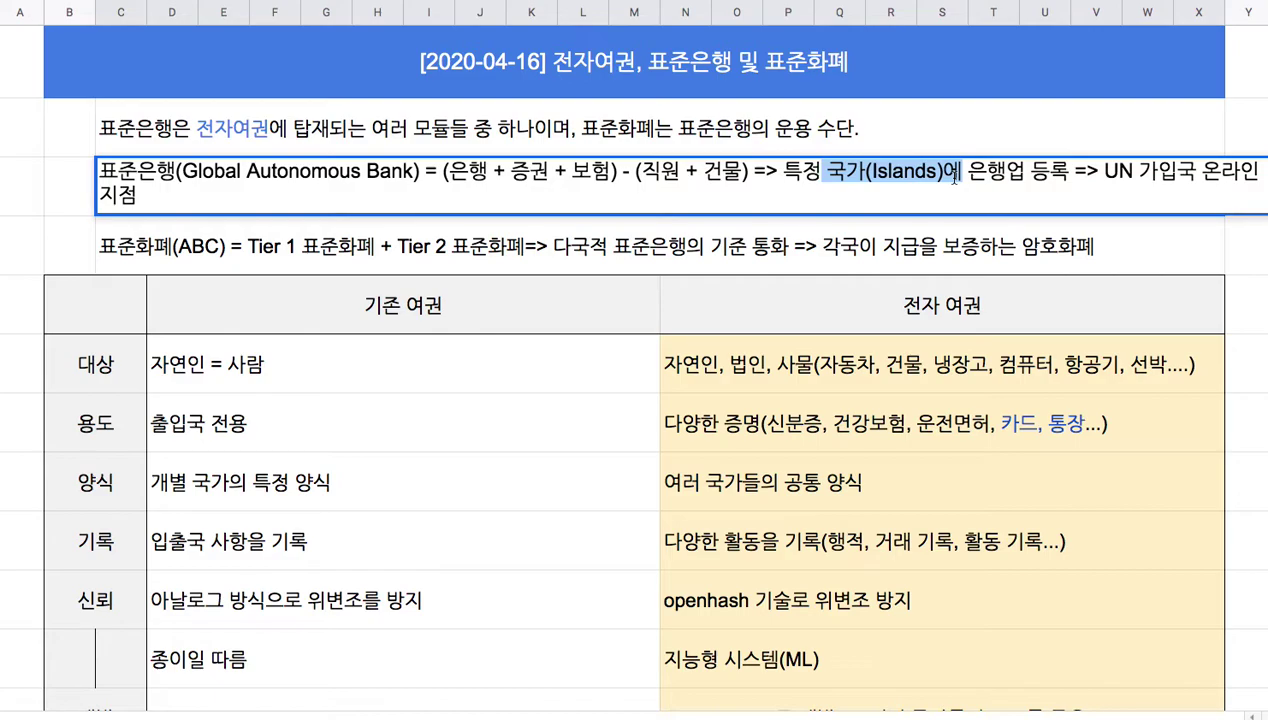
drag(870, 172, 936, 172)
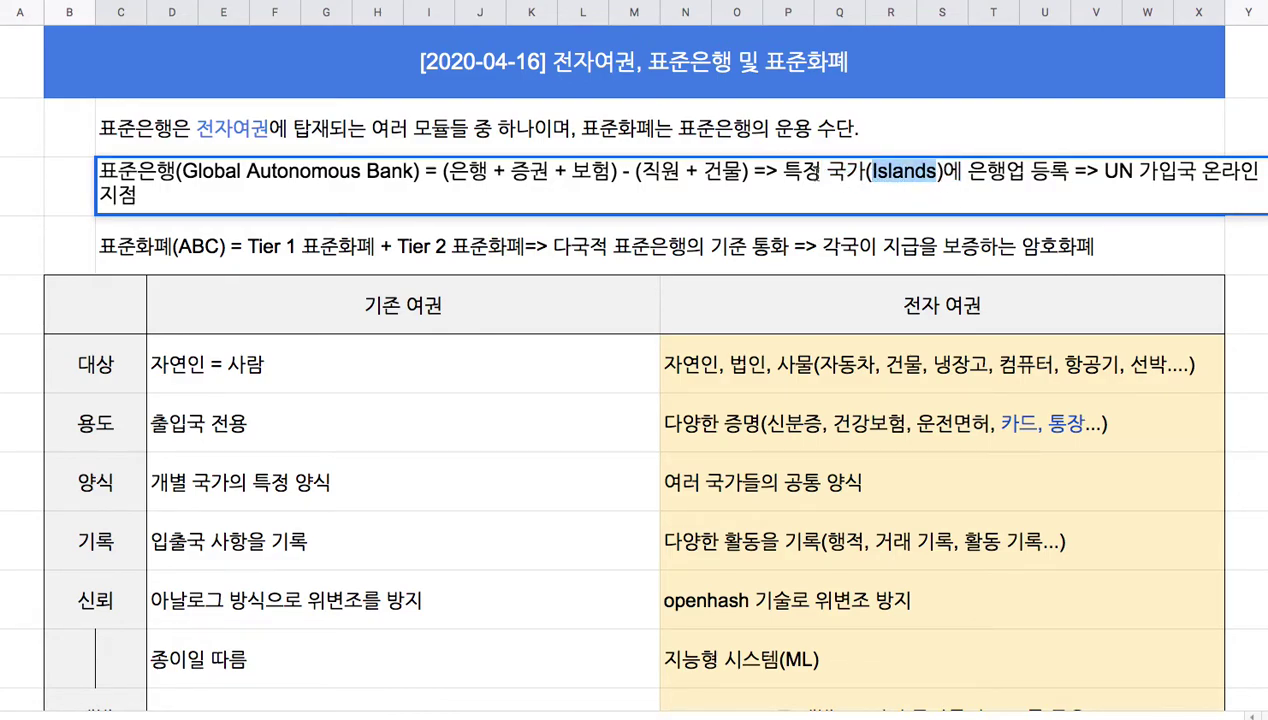
drag(1101, 172, 1213, 170)
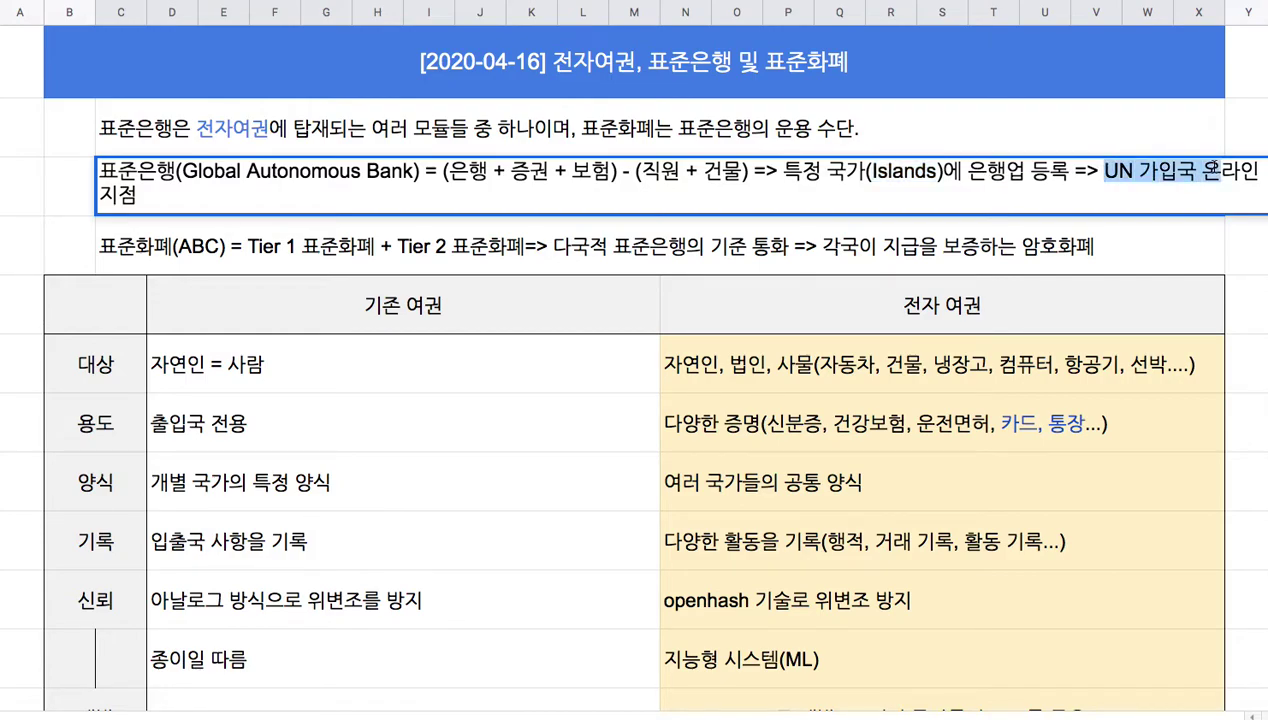
click(249, 202)
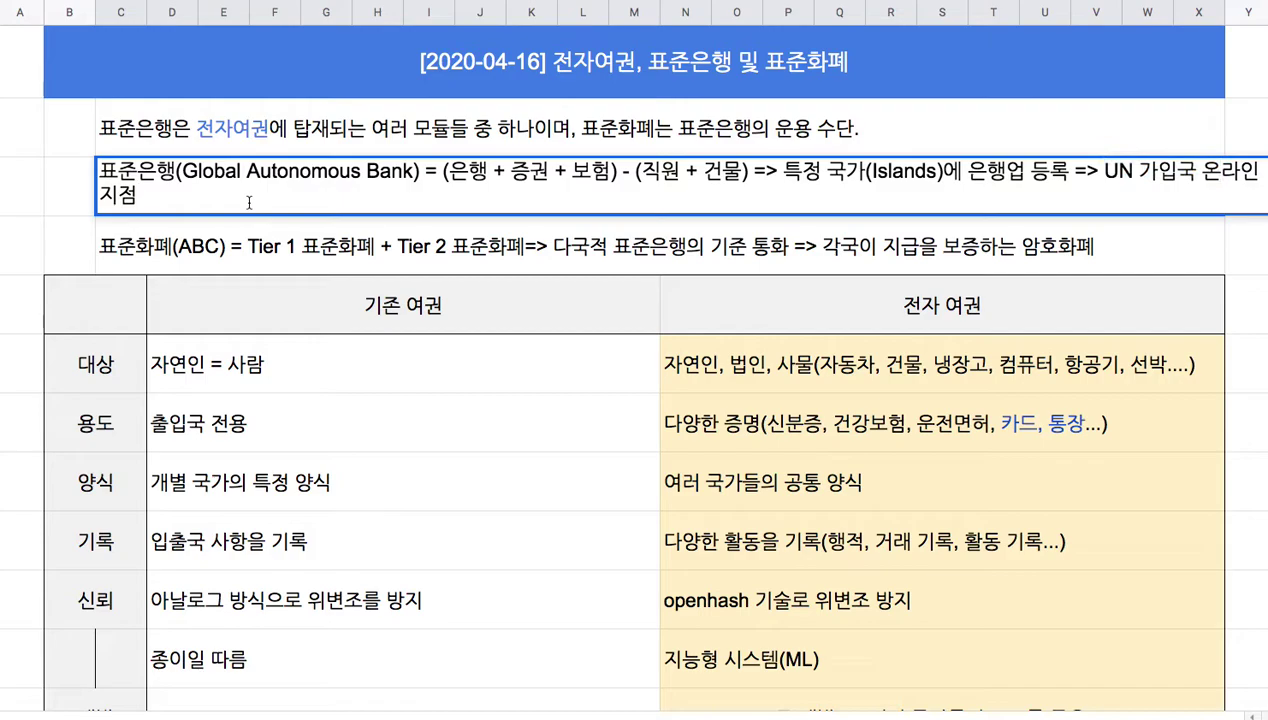
text(을 설치)
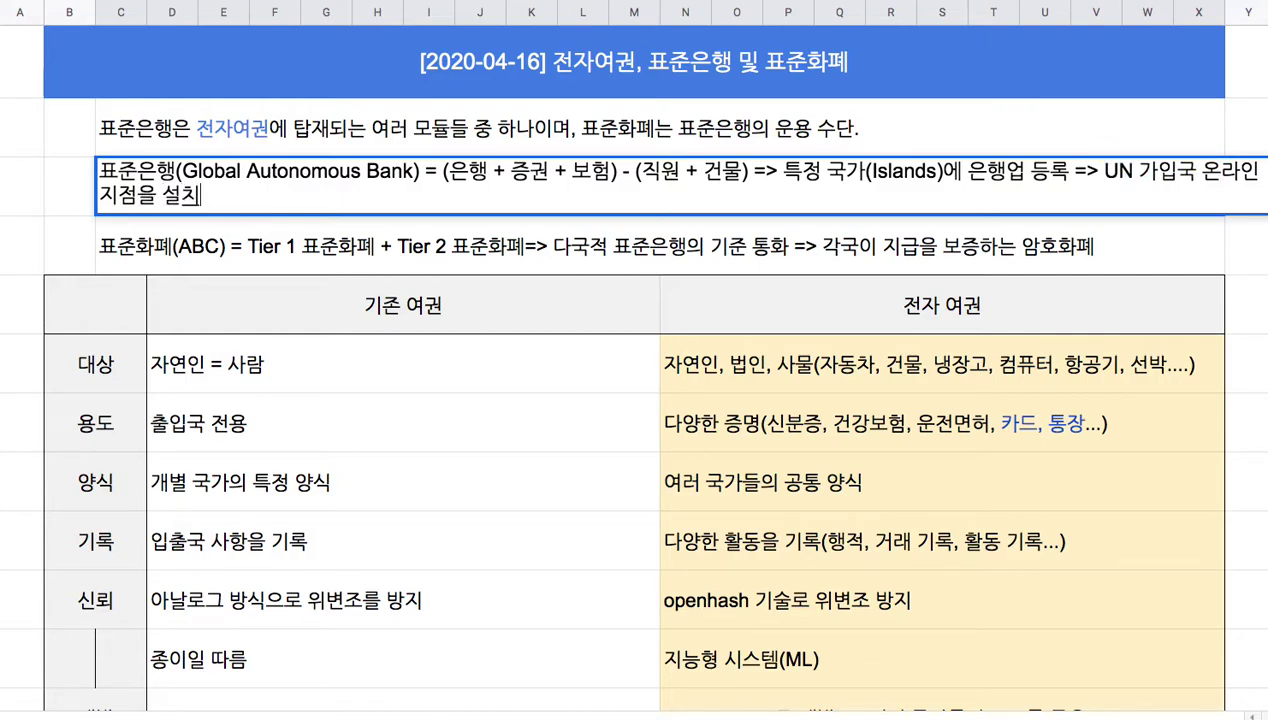
Insert "각국의 관련 법규에 따라" before "UN 가입국" in the 표준은행 definition line
click(1104, 172)
text(관련)
key(BackSpace)
key(BackSpace)
key(BackSpace)
key(BackSpace)
key(BackSpace)
key(BackSpace)
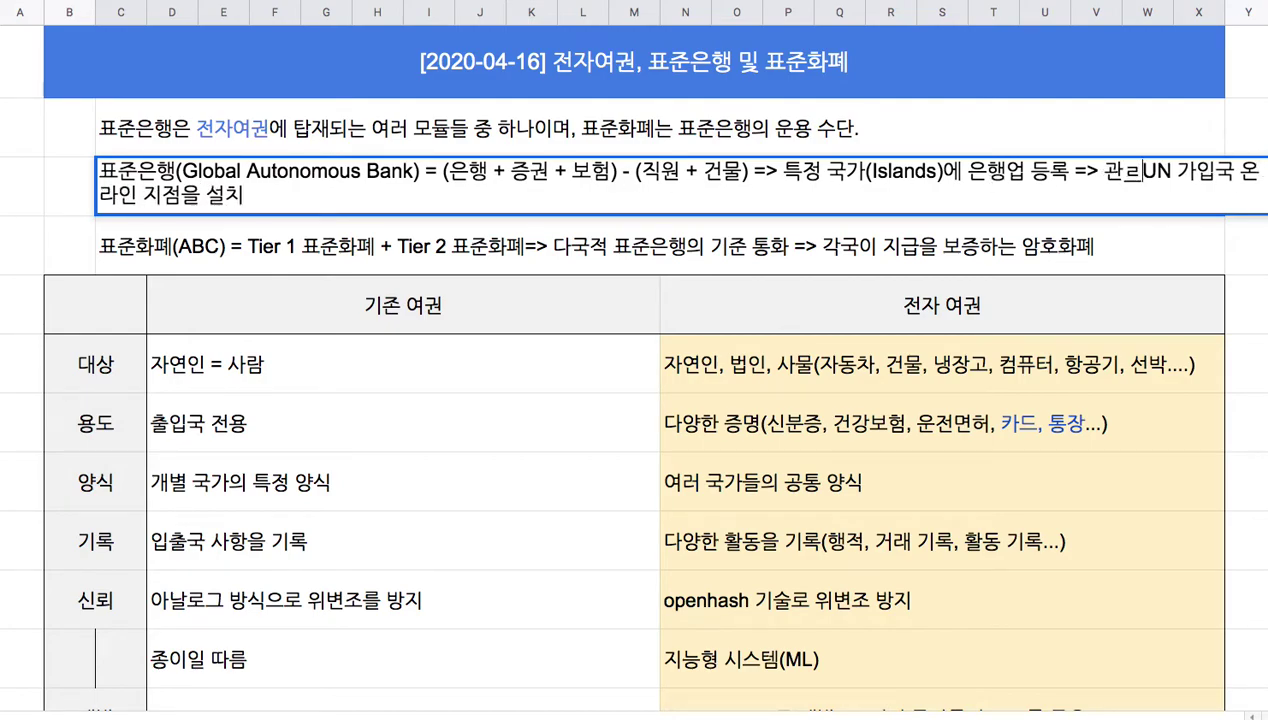
text(각국의 관련)
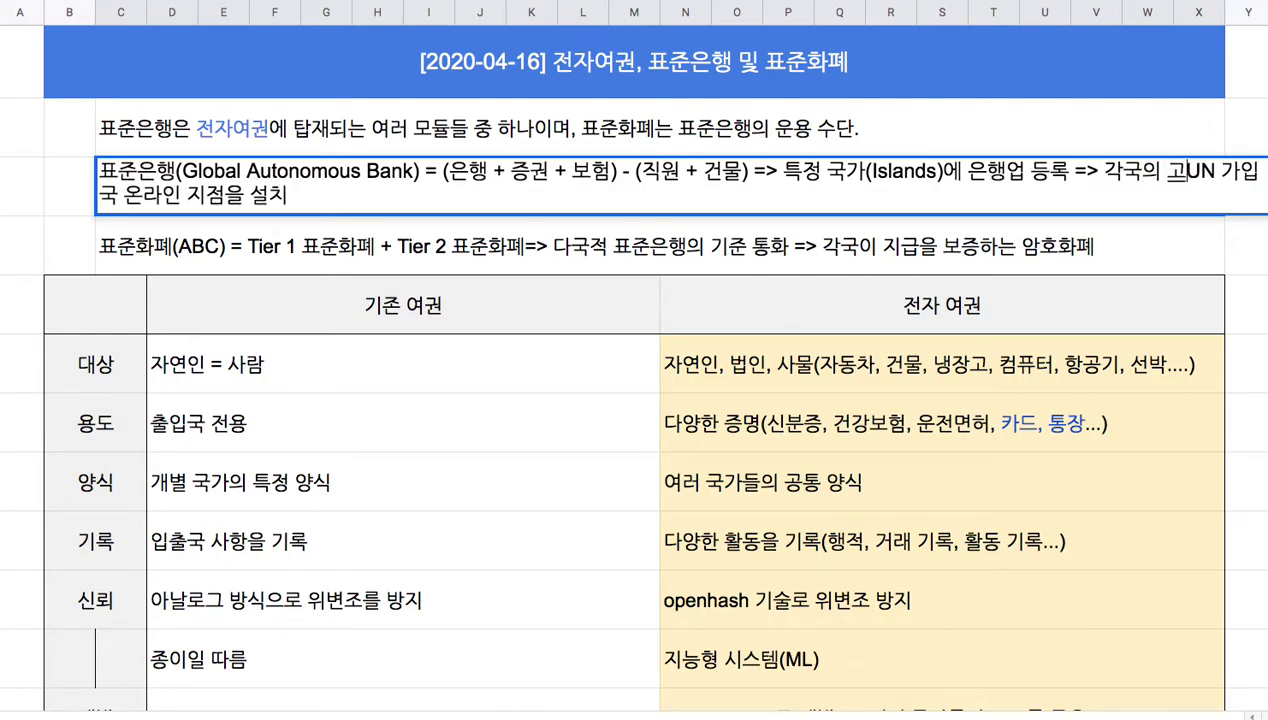
text( 법규에)
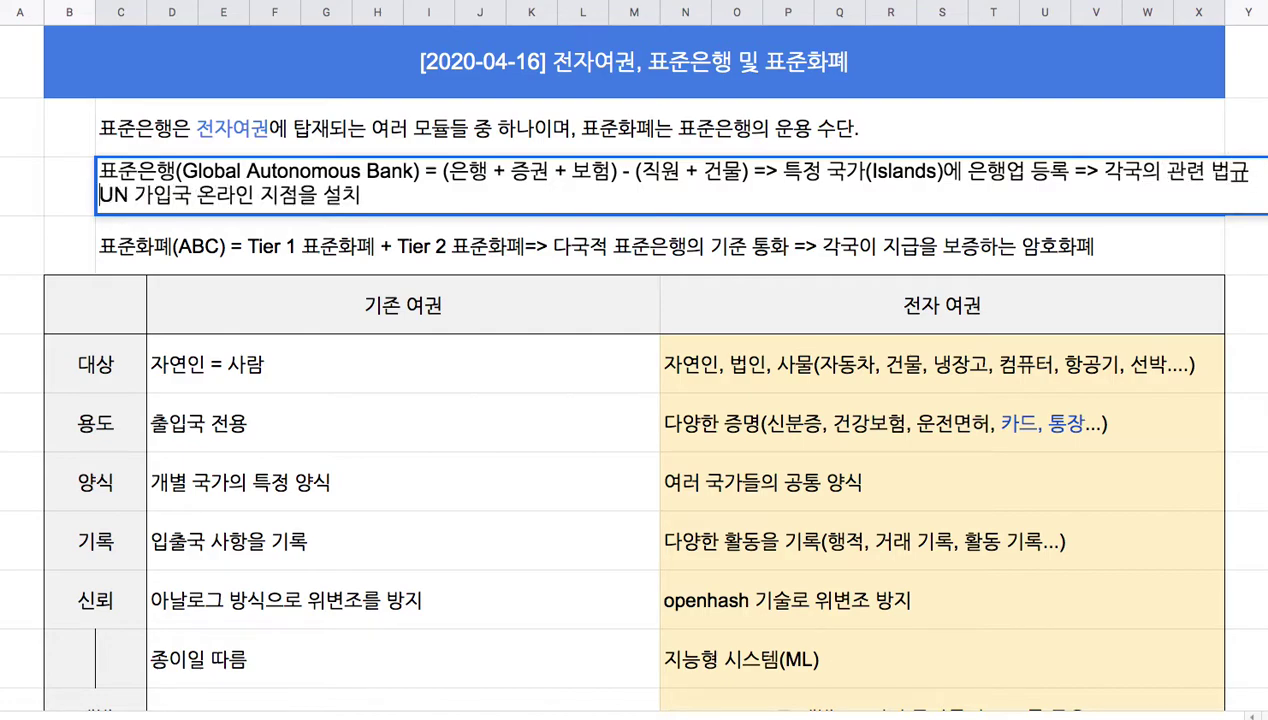
text( 따라)
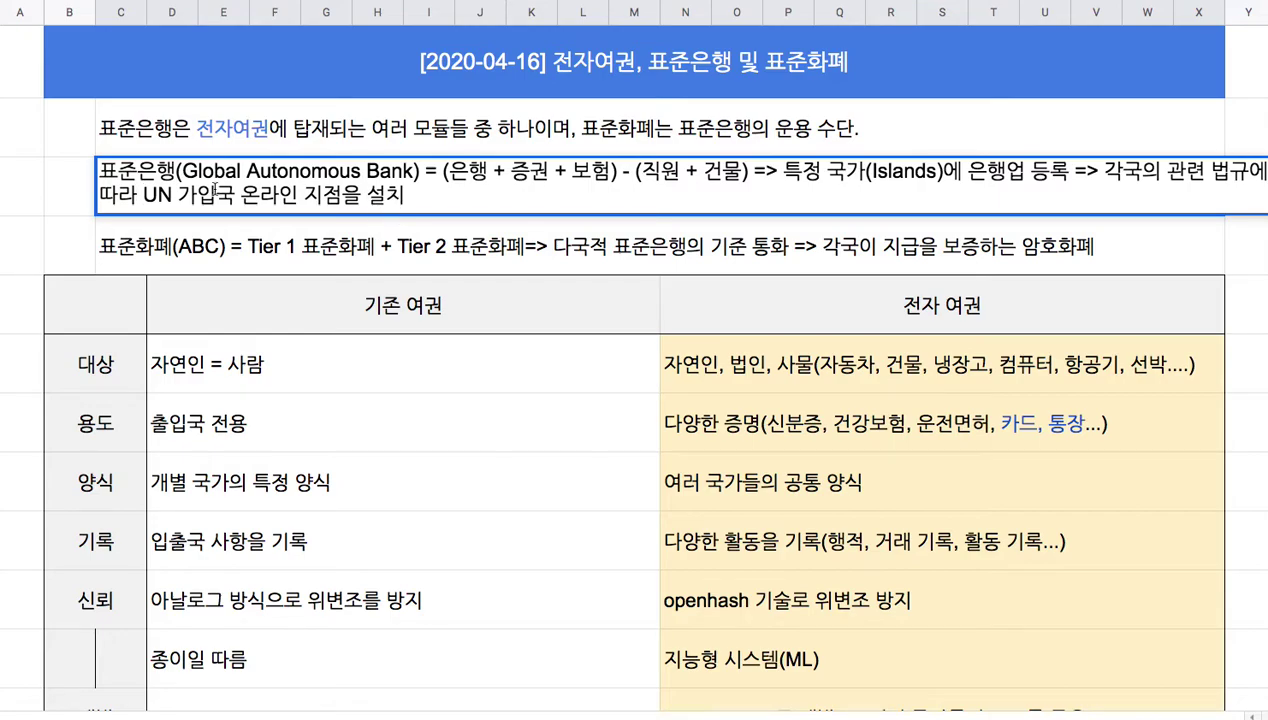
Append "=> 제반 금융 서비스를 제공" to the end of the 표준은행 definition line
click(431, 197)
text(=> 제반 ㅇ)
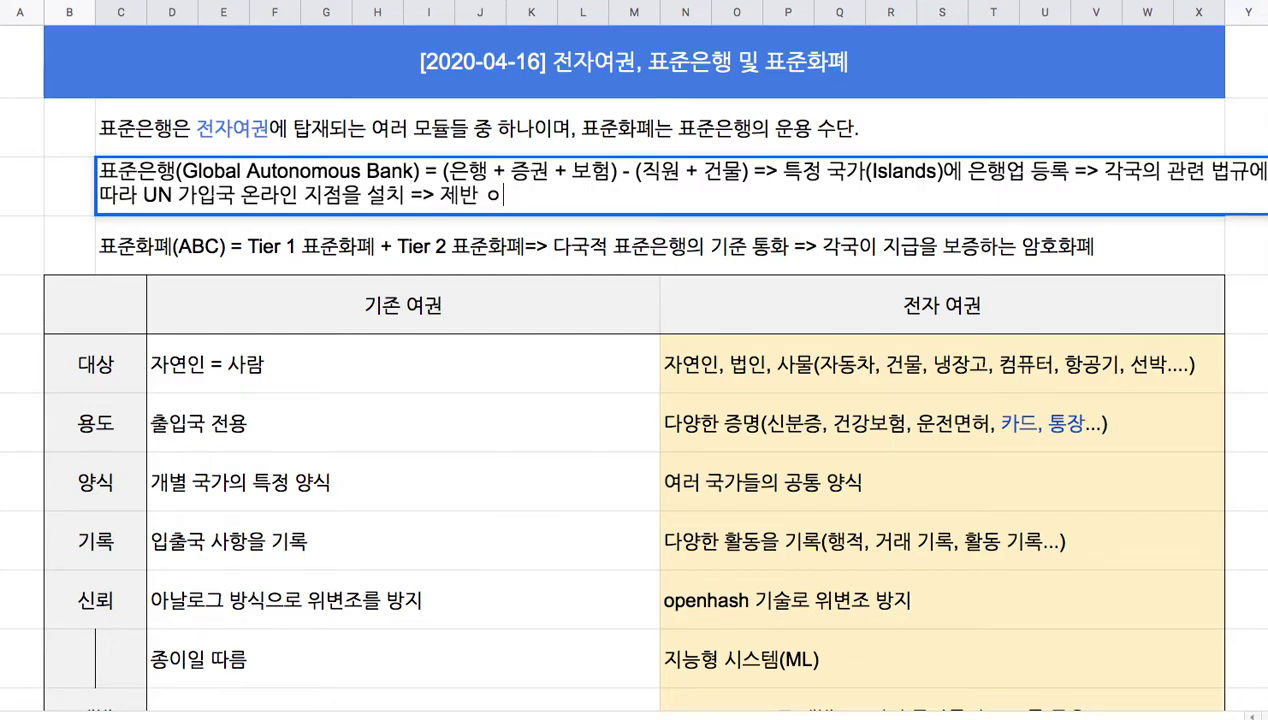
key(BackSpace)
text(금융 서비스르)
text(ㄹ 제공)
Add the service list "(예금과 대출, 신용카드, 증권 거래, 보험, 파생, 선물...)" after "서비스를 제공" in the 표준은행 definition
text((ㅇ)
text(ㅖ그ㅁ)
text(과 대출)
text(, )
text(신)
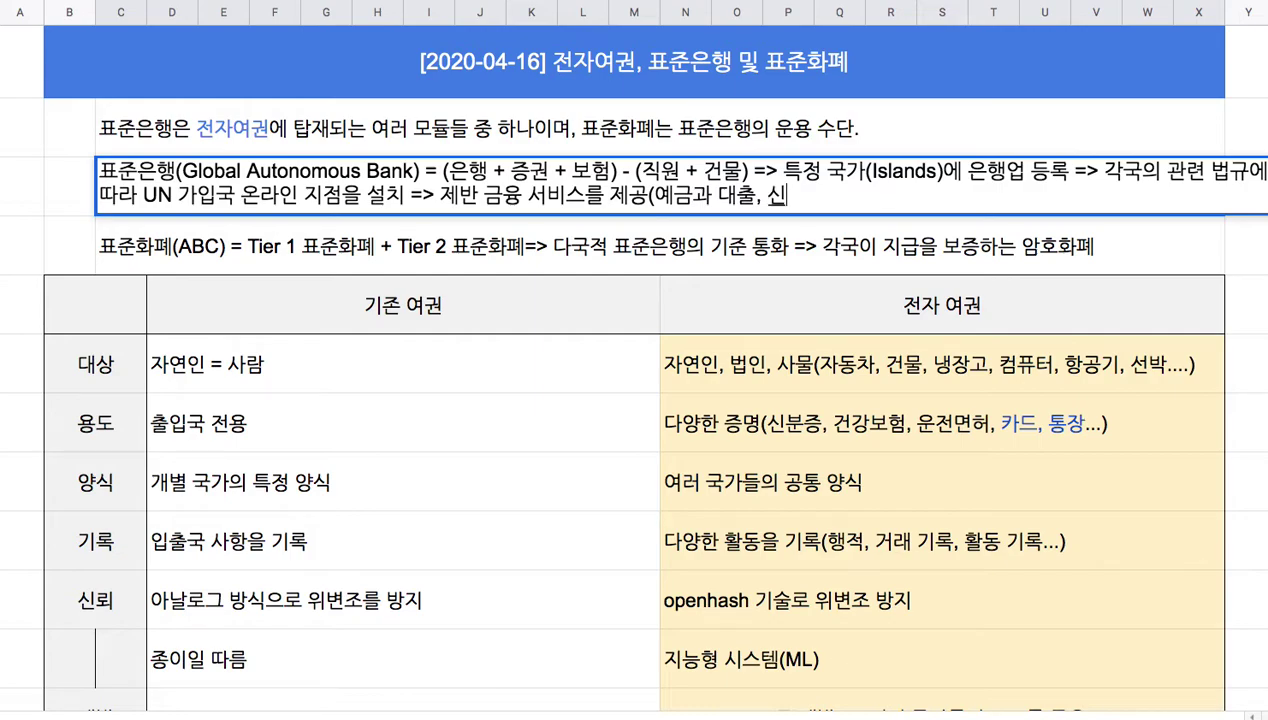
text(용카드, )
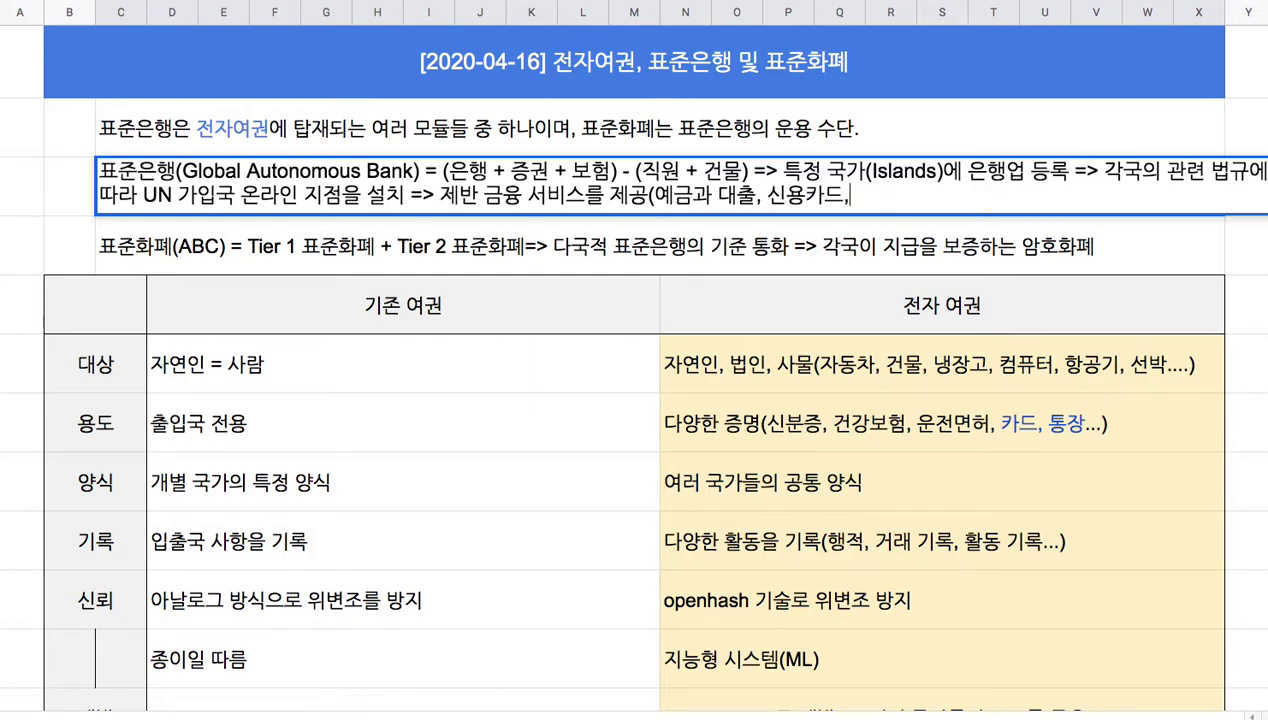
text(주식)
key(BackSpace)
key(BackSpace)
key(BackSpace)
text(증)
text(거래)
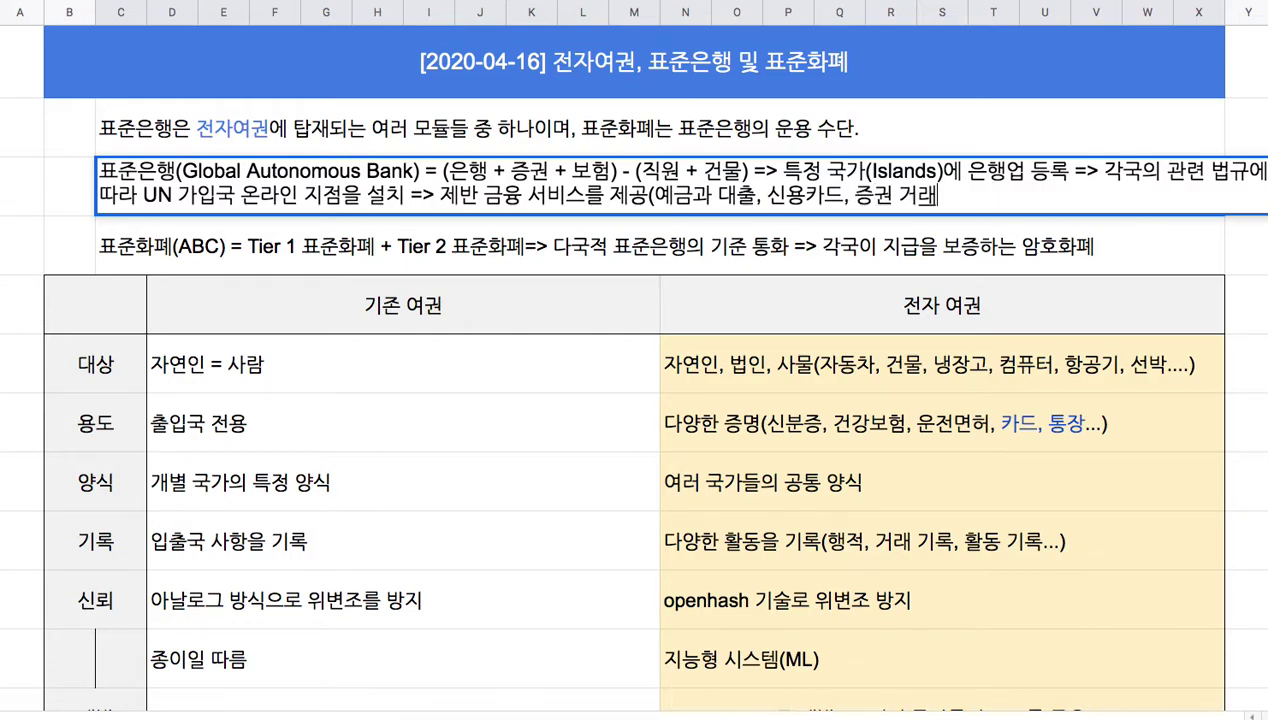
text(, 보험, 파생, 선물...)
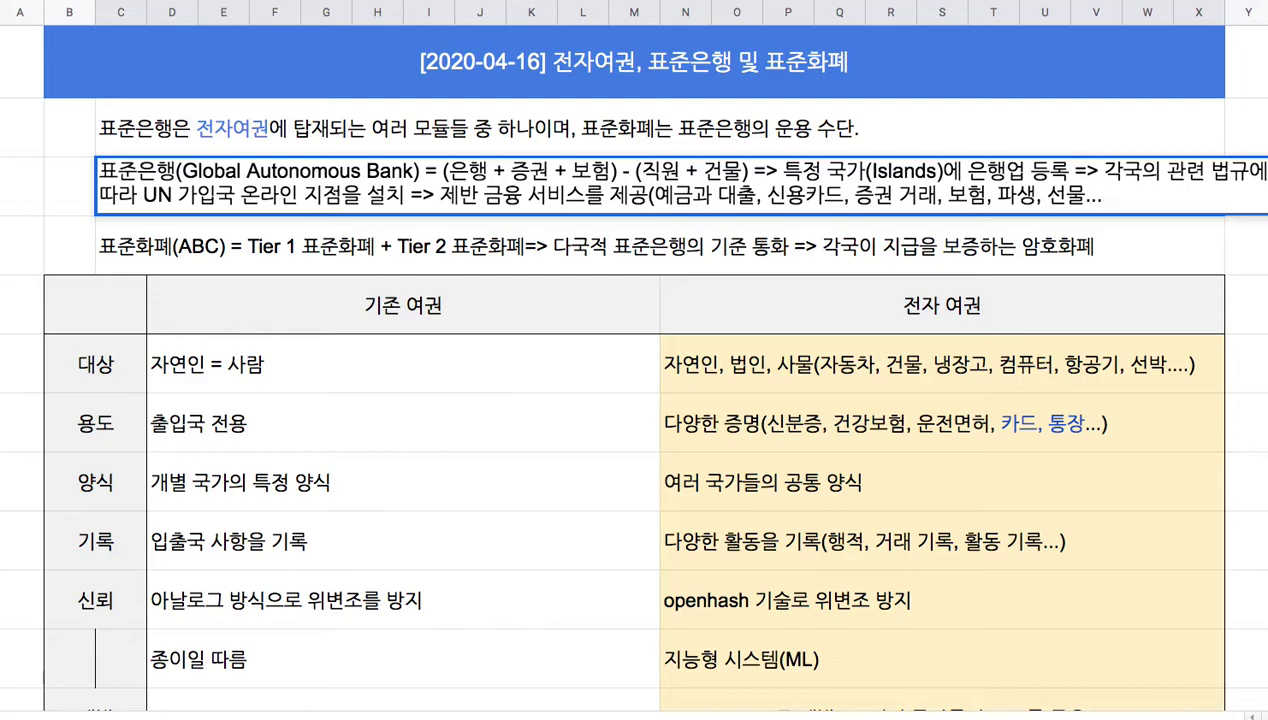
text())
Review the extended 표준은행 definition, especially its name, against the 전자 여권 column and the 표준화폐 line
triple_click(232, 170)
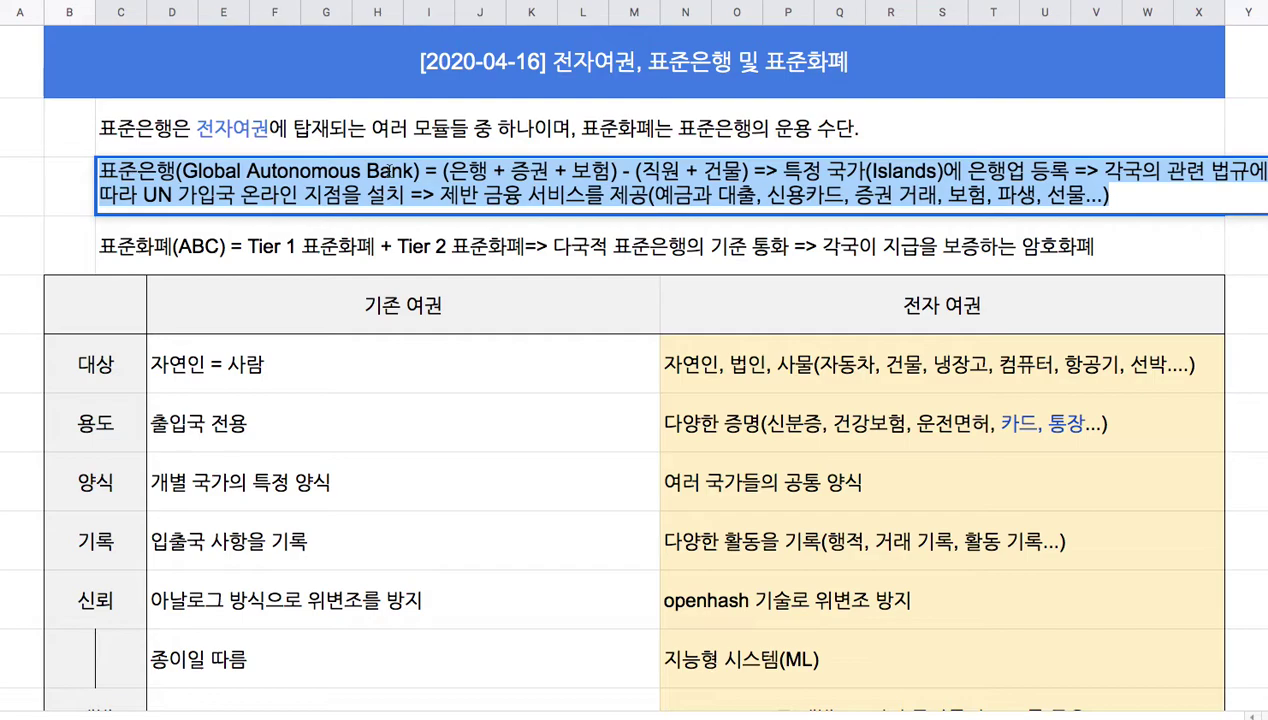
click(424, 174)
shift+click(91, 178)
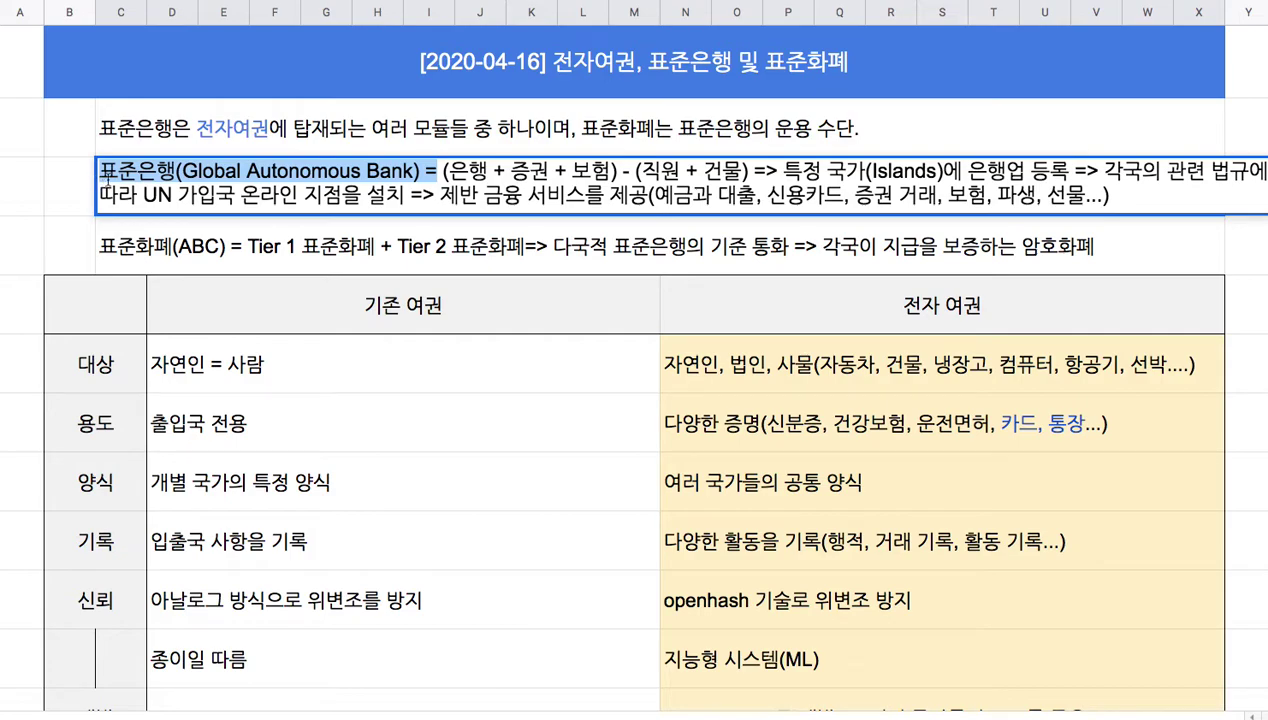
double_click(131, 247)
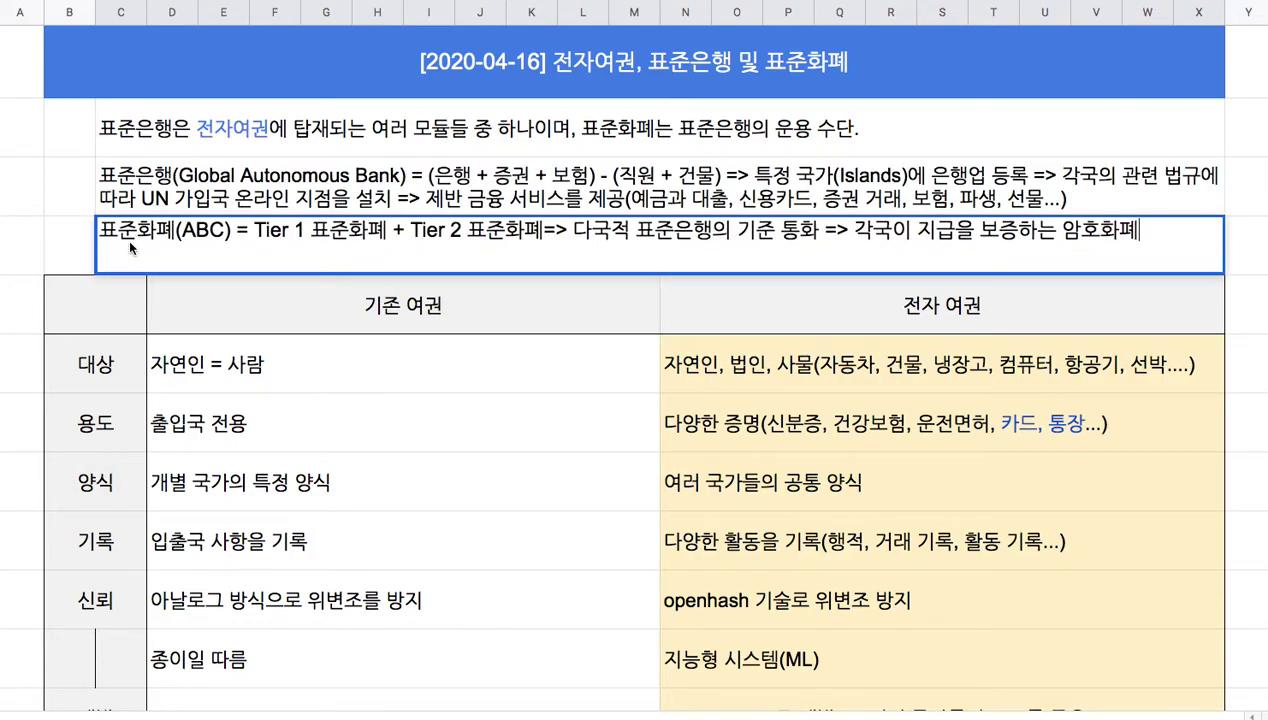
double_click(174, 172)
drag(176, 172, 424, 172)
click(1045, 327)
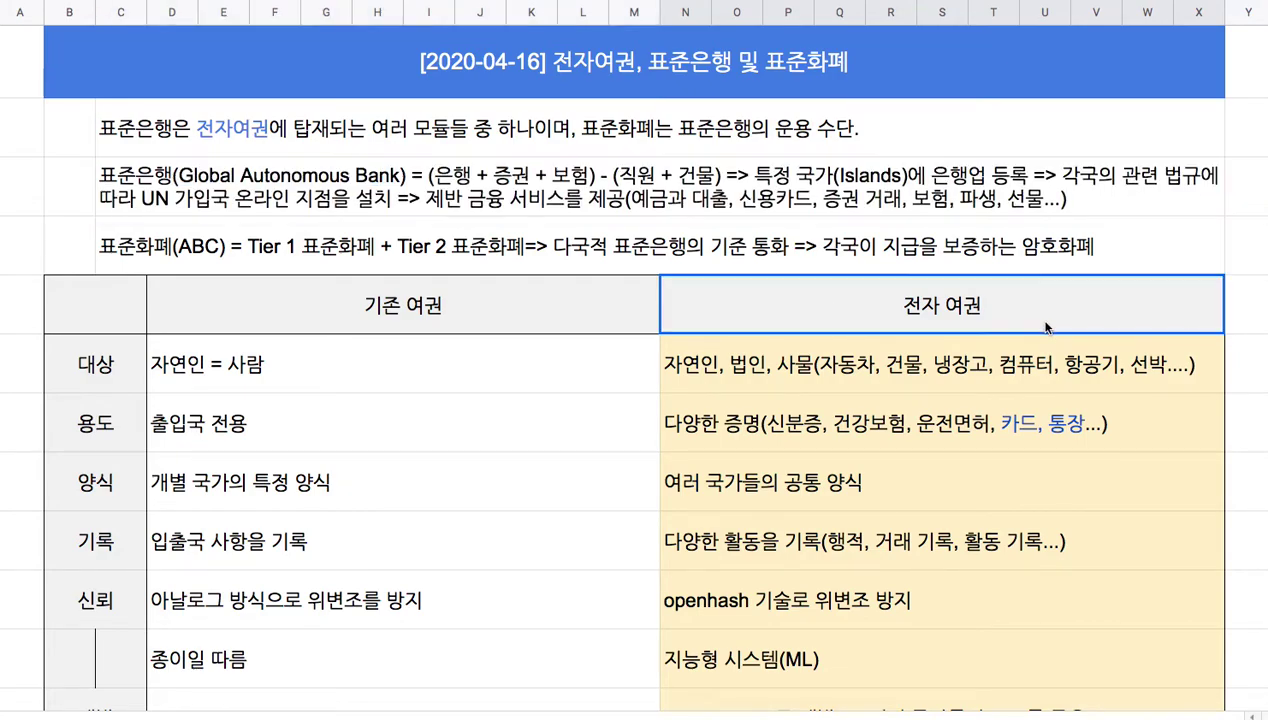
mouse_move(1048, 346)
mouse_down()
mouse_move(1075, 556)
mouse_move(1061, 641)
mouse_move(1071, 648)
mouse_up()
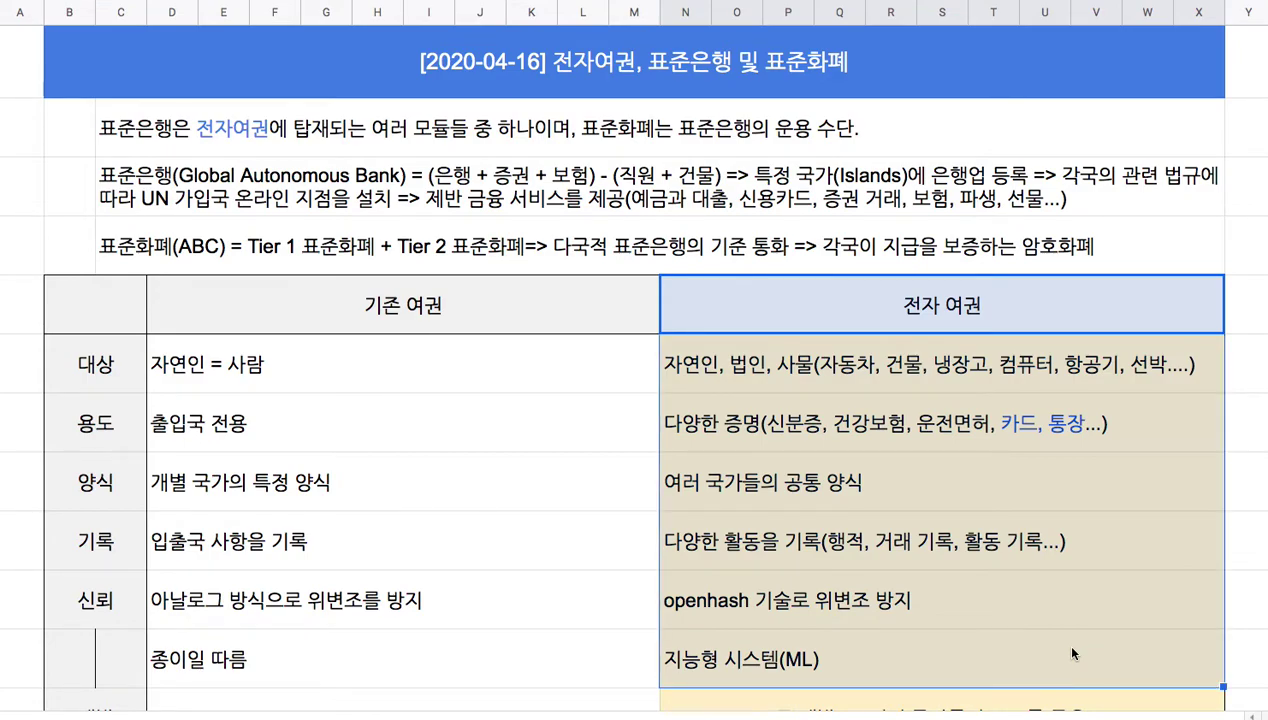
double_click(103, 248)
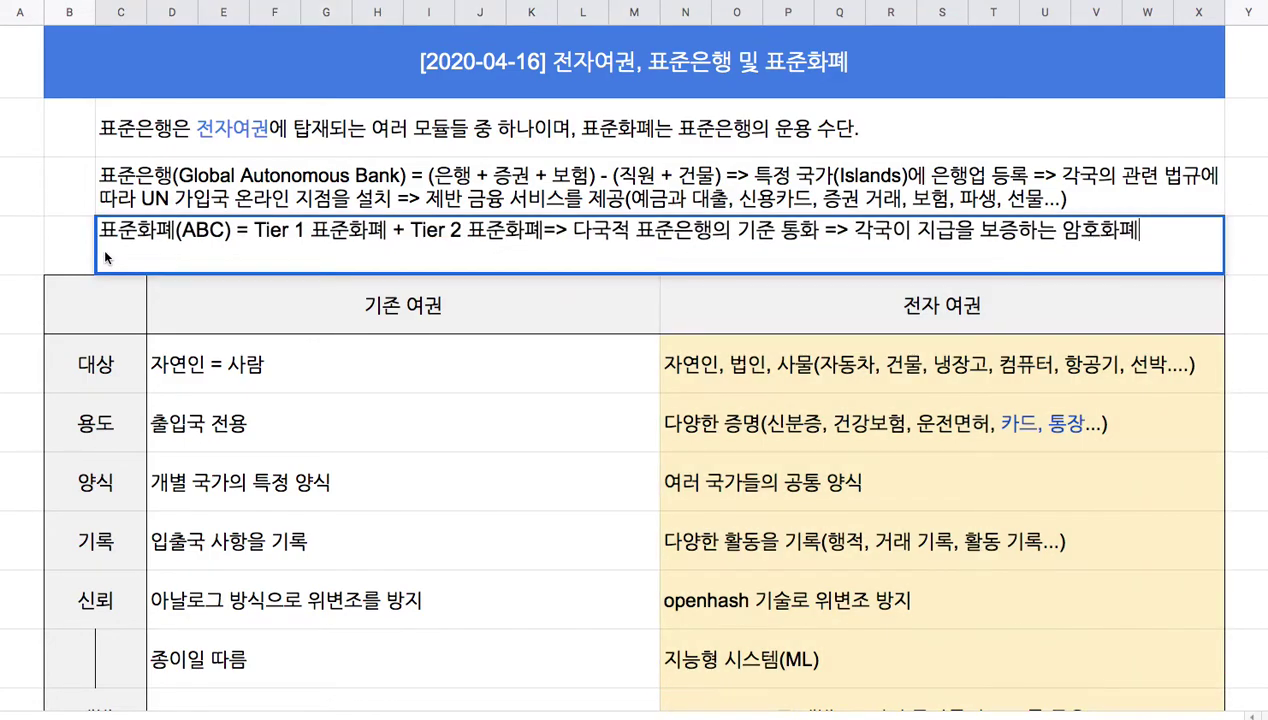
double_click(141, 188)
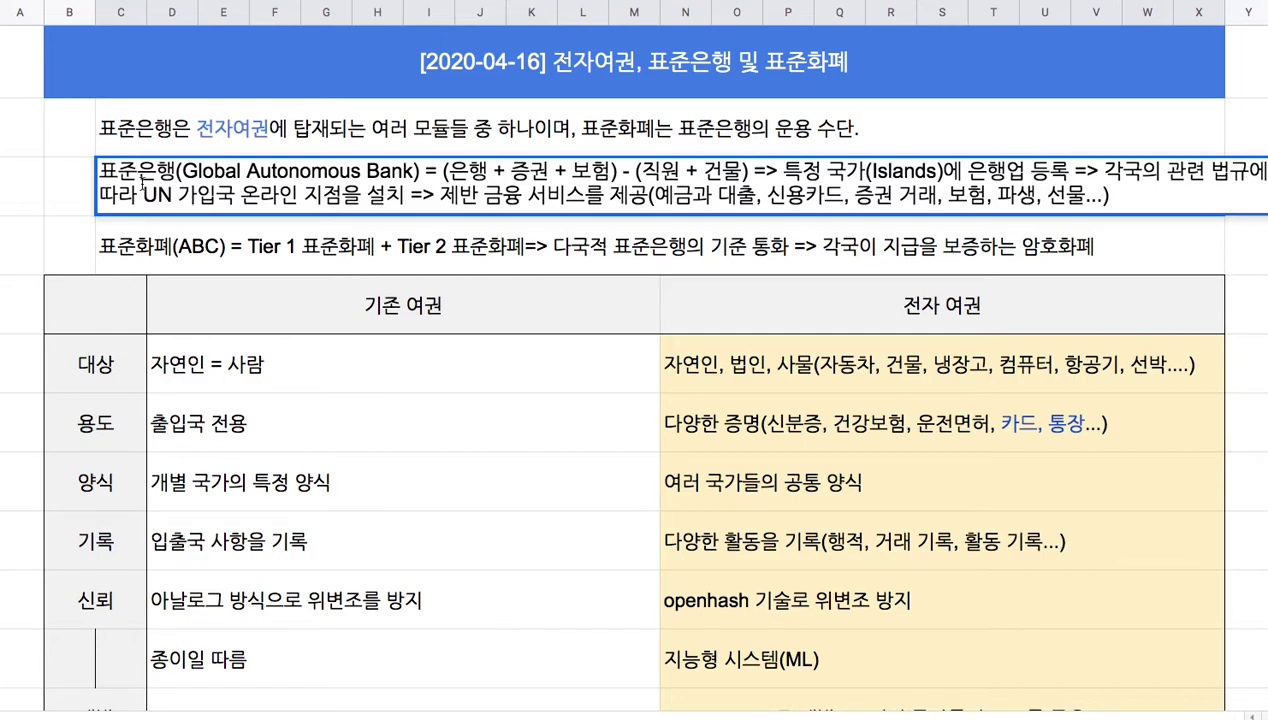
Examine the 표준화폐(ABC) definition, highlighting "다국적 표준은행의 기준 통화" and "각국이 지급을 보증하는 암호화폐"
click(196, 262)
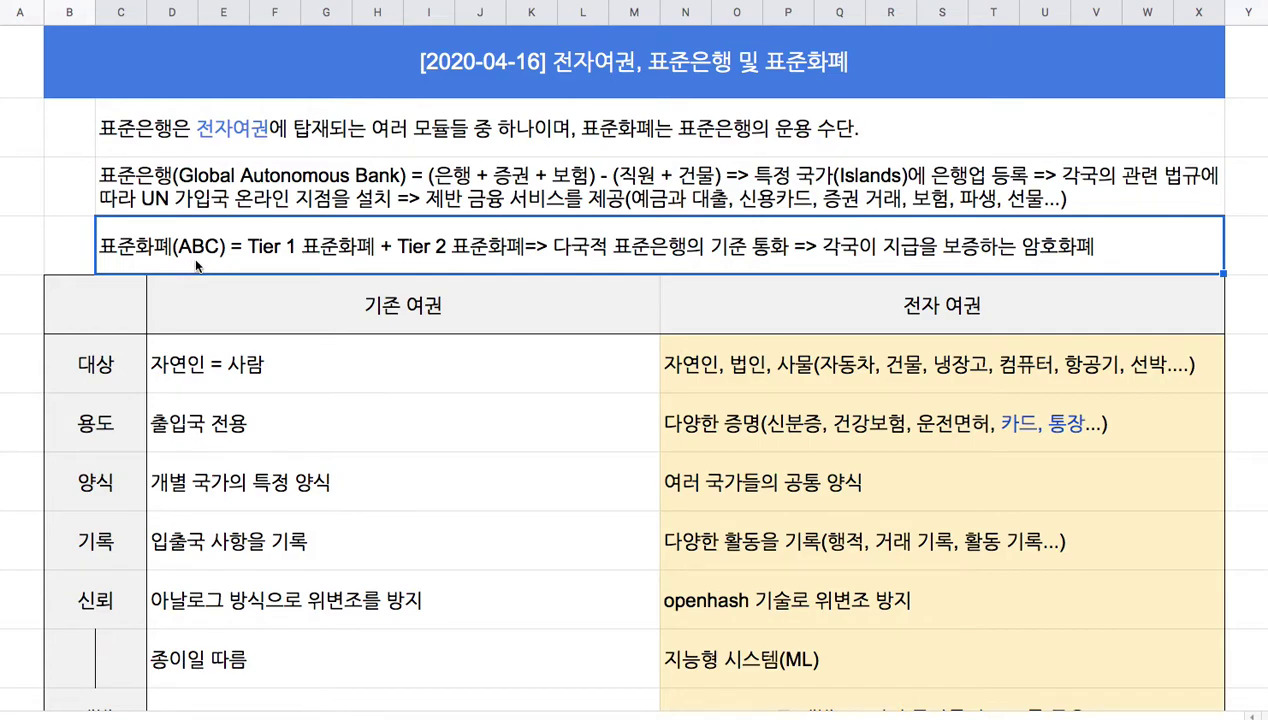
double_click(598, 252)
double_click(590, 230)
drag(630, 230, 818, 230)
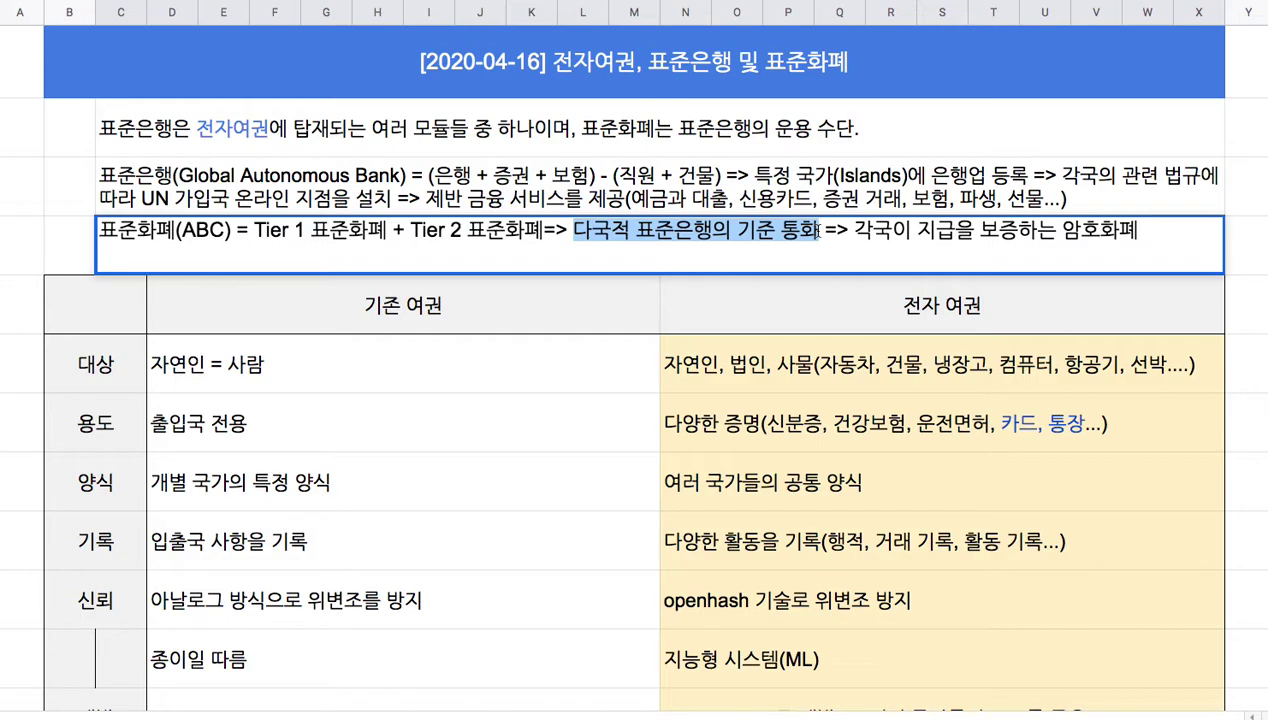
drag(853, 231, 1151, 230)
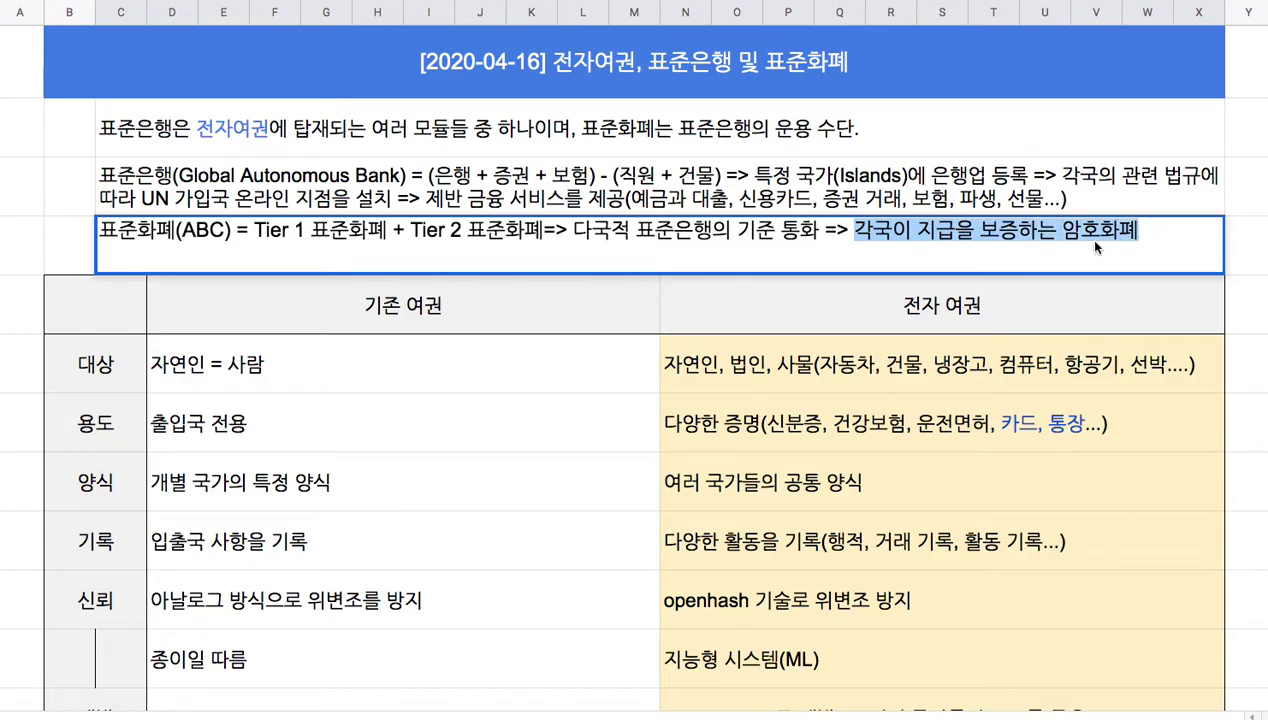
click(884, 231)
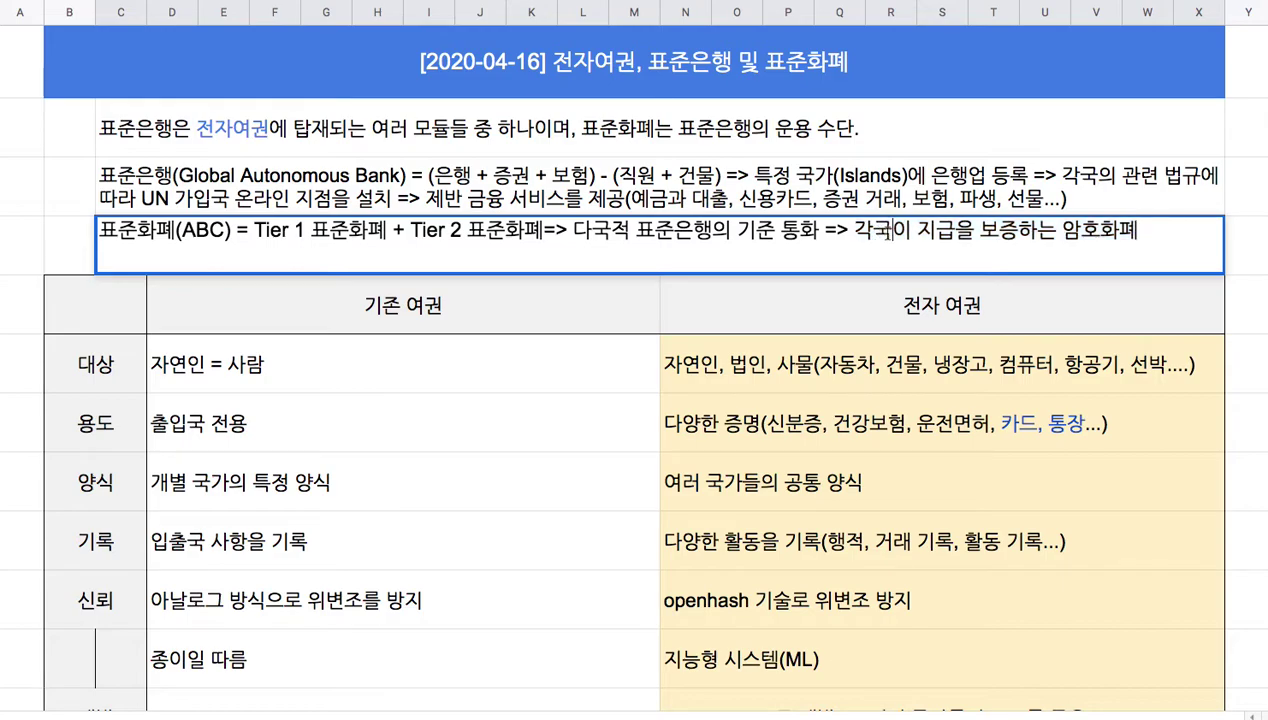
Replace "각국이 지급을 보증하는" before 암호화폐 in the 표준화폐 definition with "각국의 국적통화(Fiat Currency)를 대체할"
text(의 국적통화)
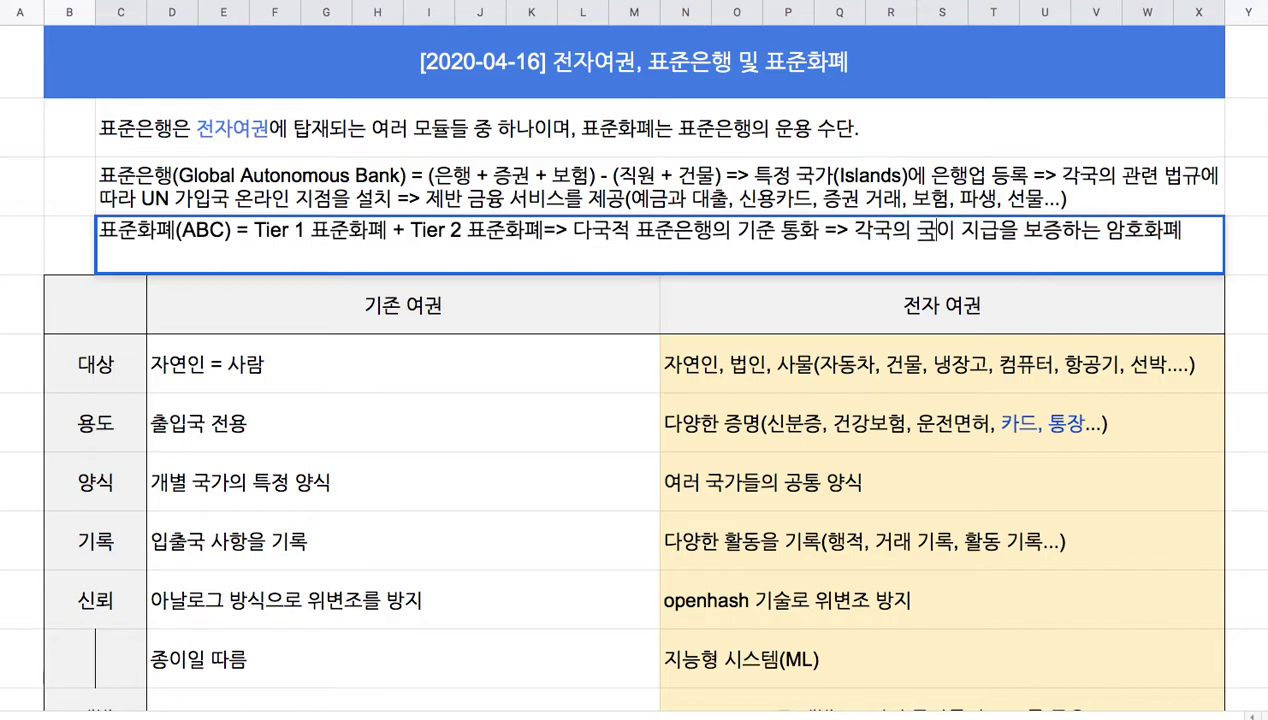
text((Gi)
key(BackSpace)
key(BackSpace)
text(Fiat C)
text(urrency)
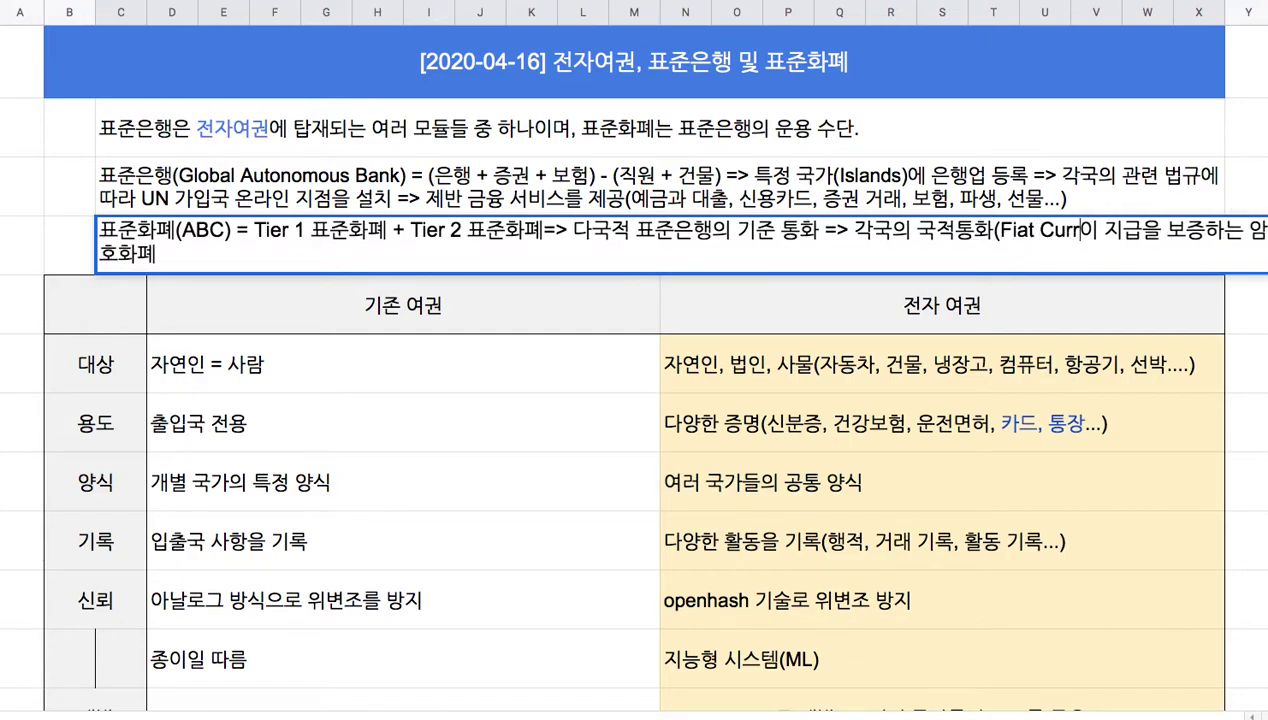
text()를 대체)
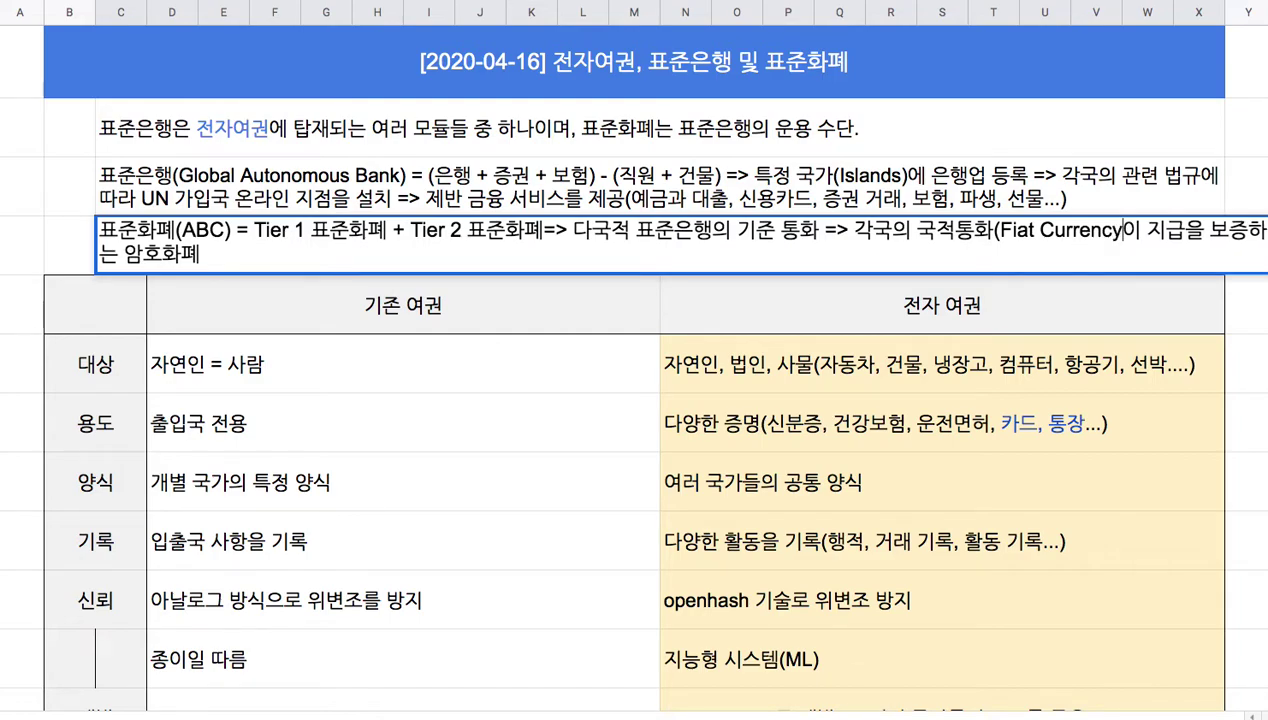
text(할)
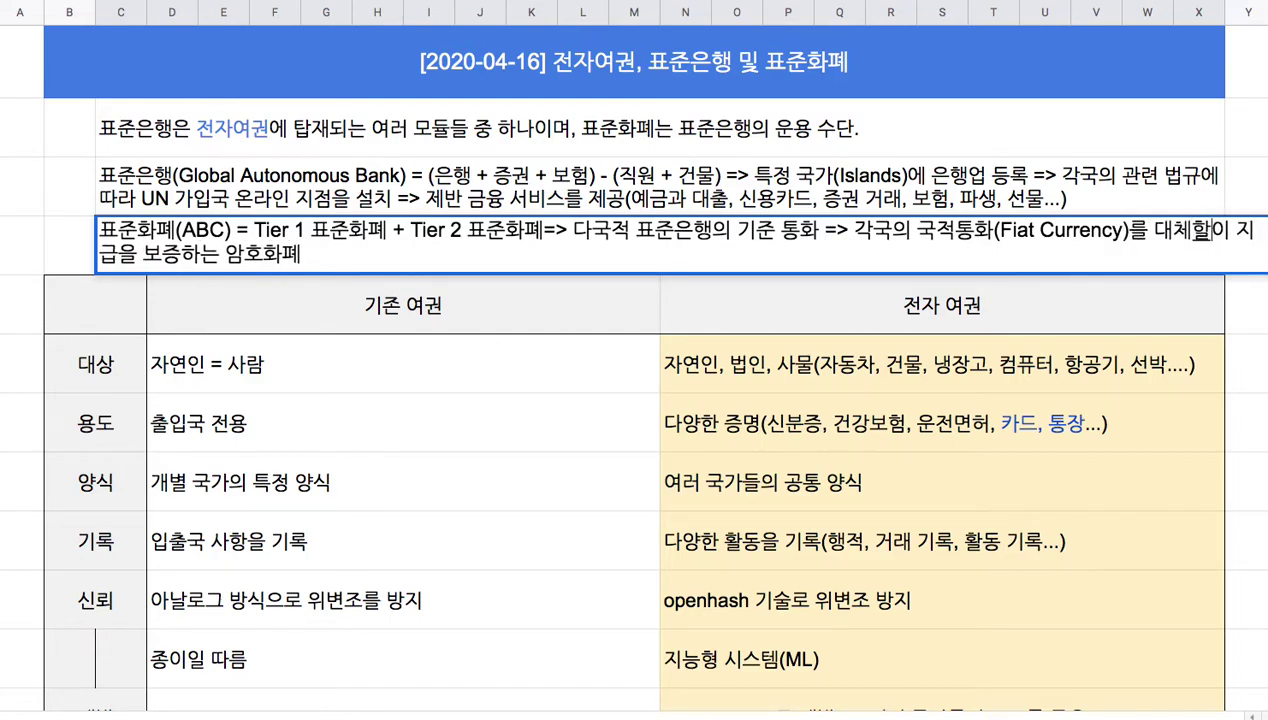
shift+click(219, 255)
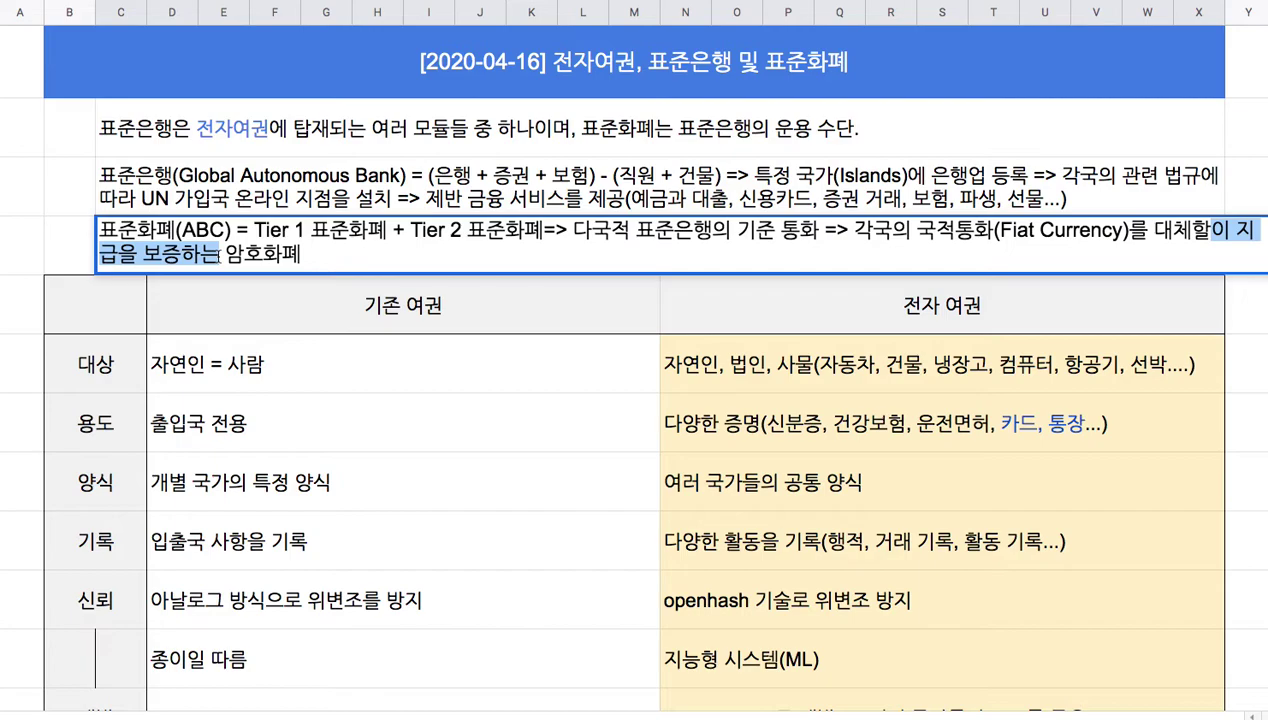
key(BackSpace)
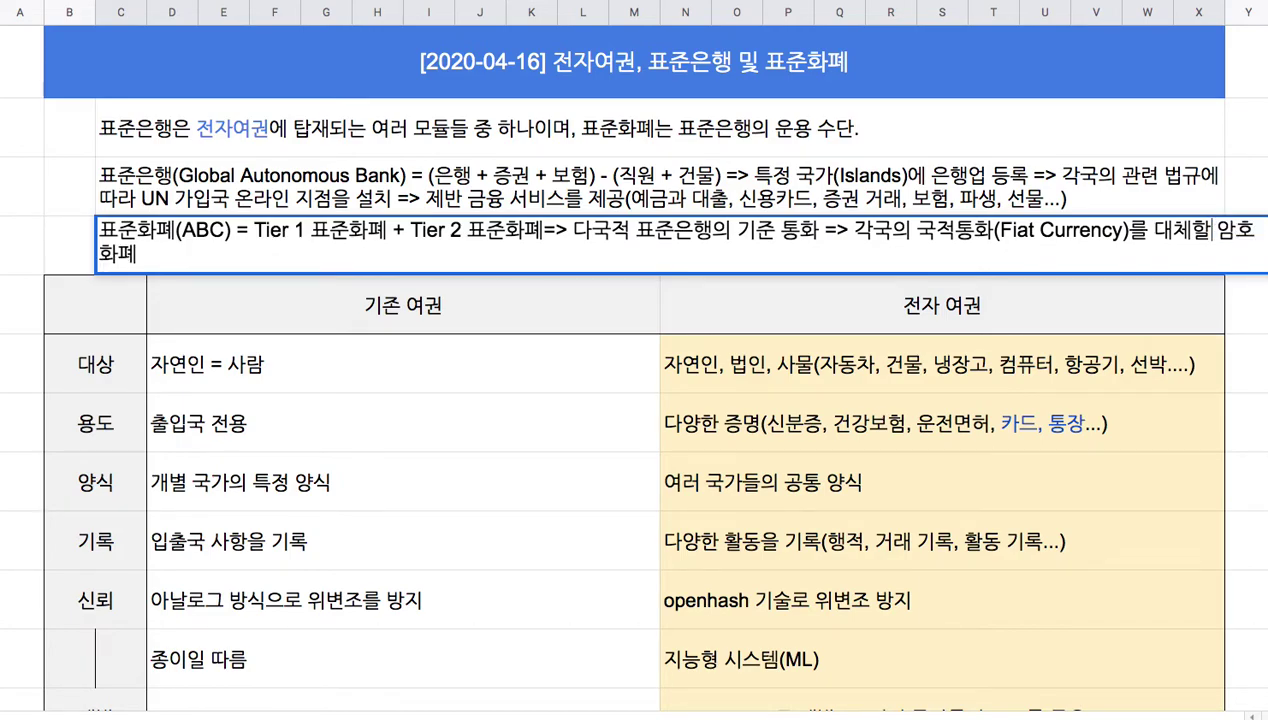
Append the reason ": 종이 화폐가 비위생적이고 유지 비용이 과다" after 암호화폐 in the 표준화폐 definition
click(212, 255)
text(: 종이 )
text(홮)
text(폐가 비위새)
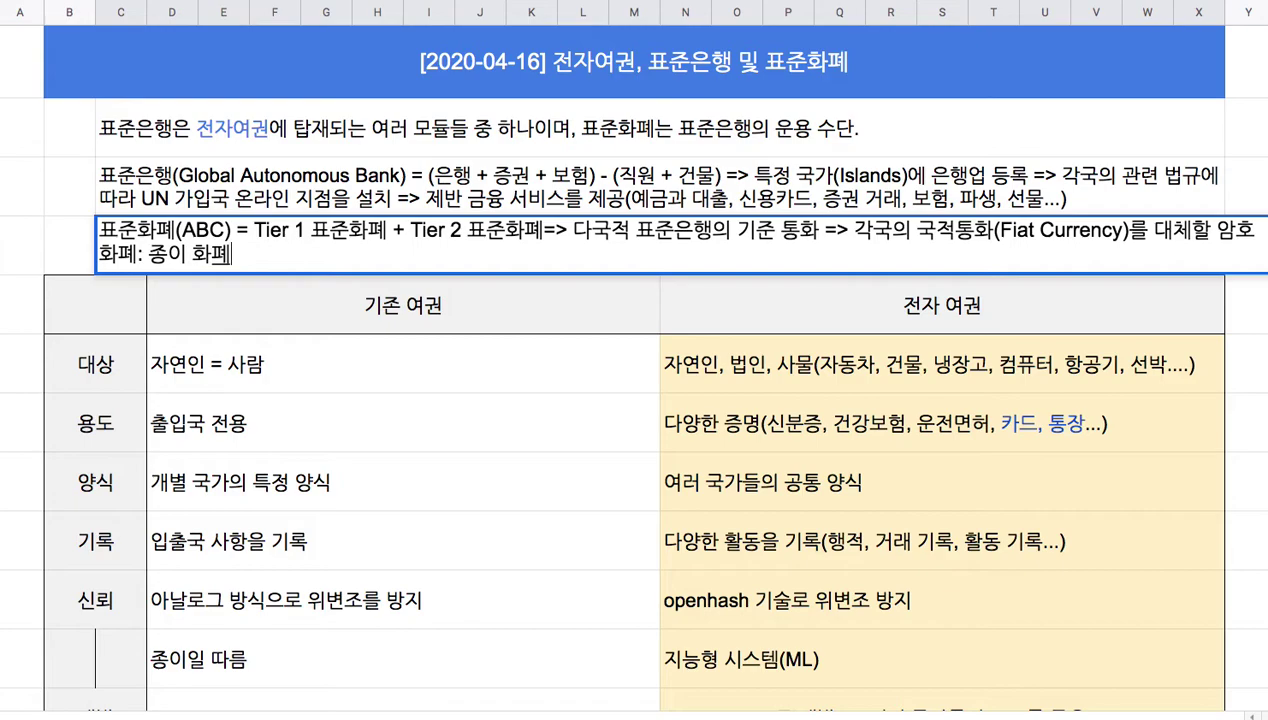
text(생)
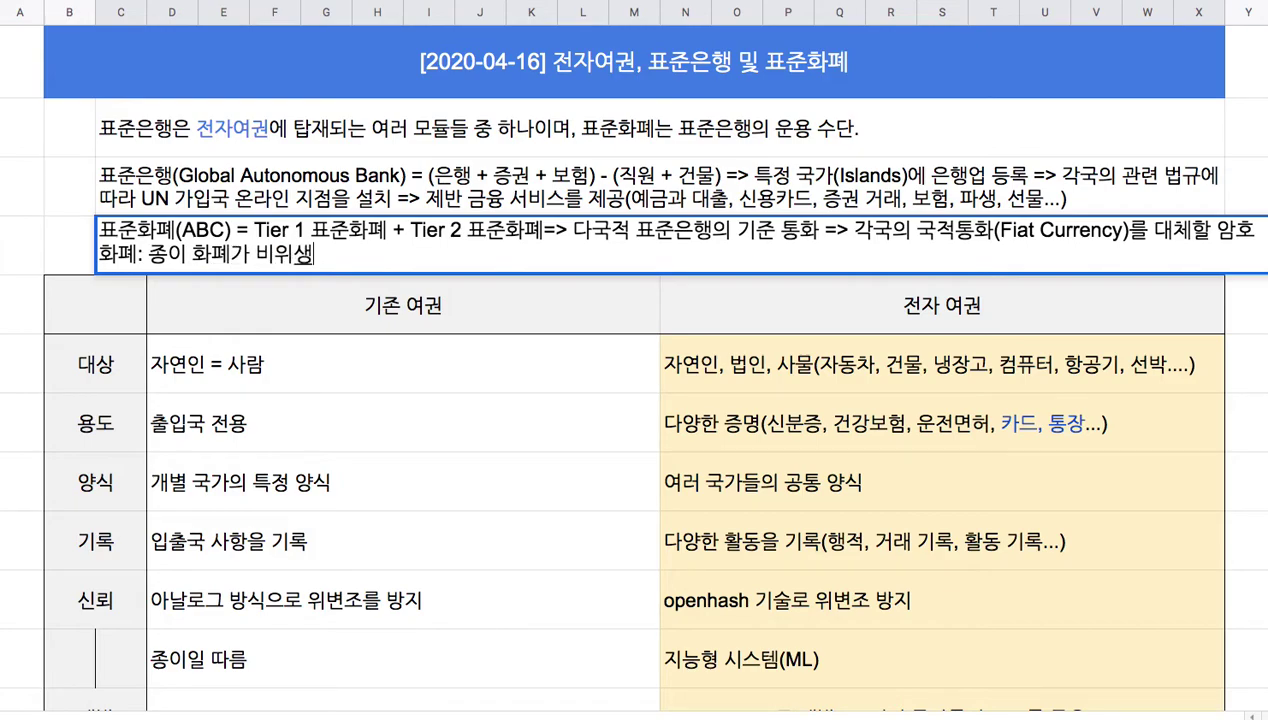
text(적이고 유)
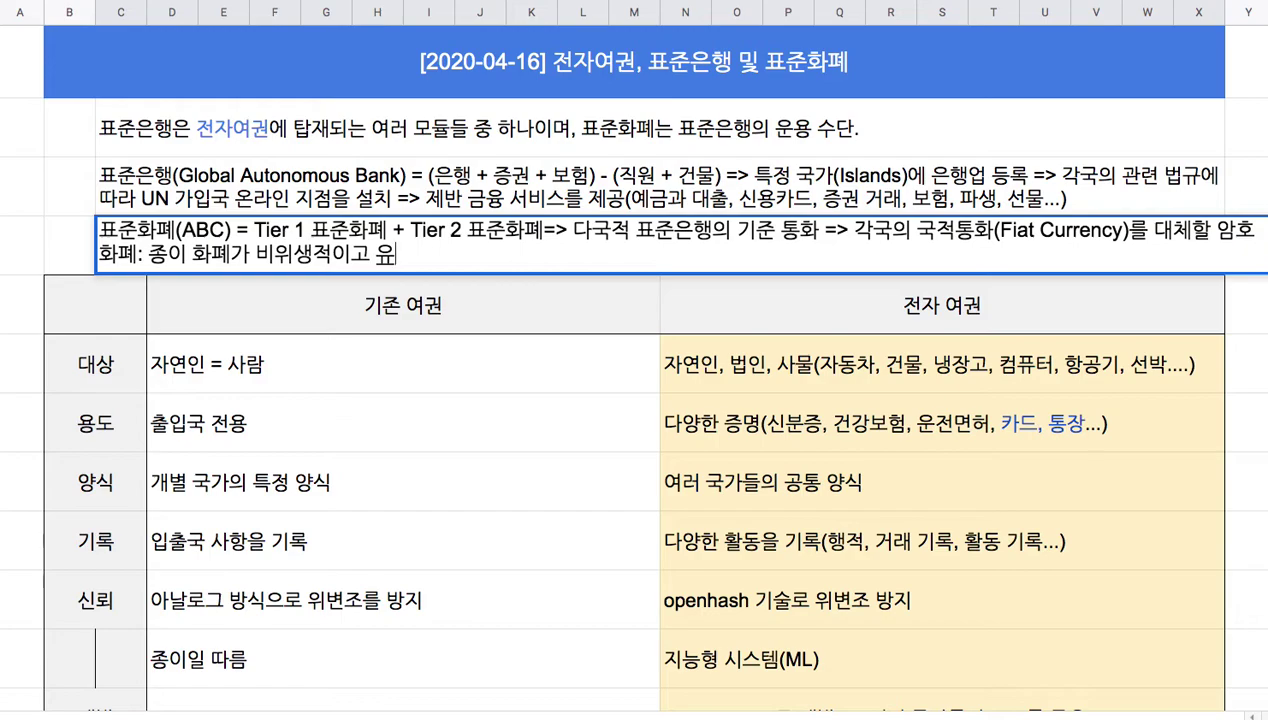
text(지 비용ㅇ)
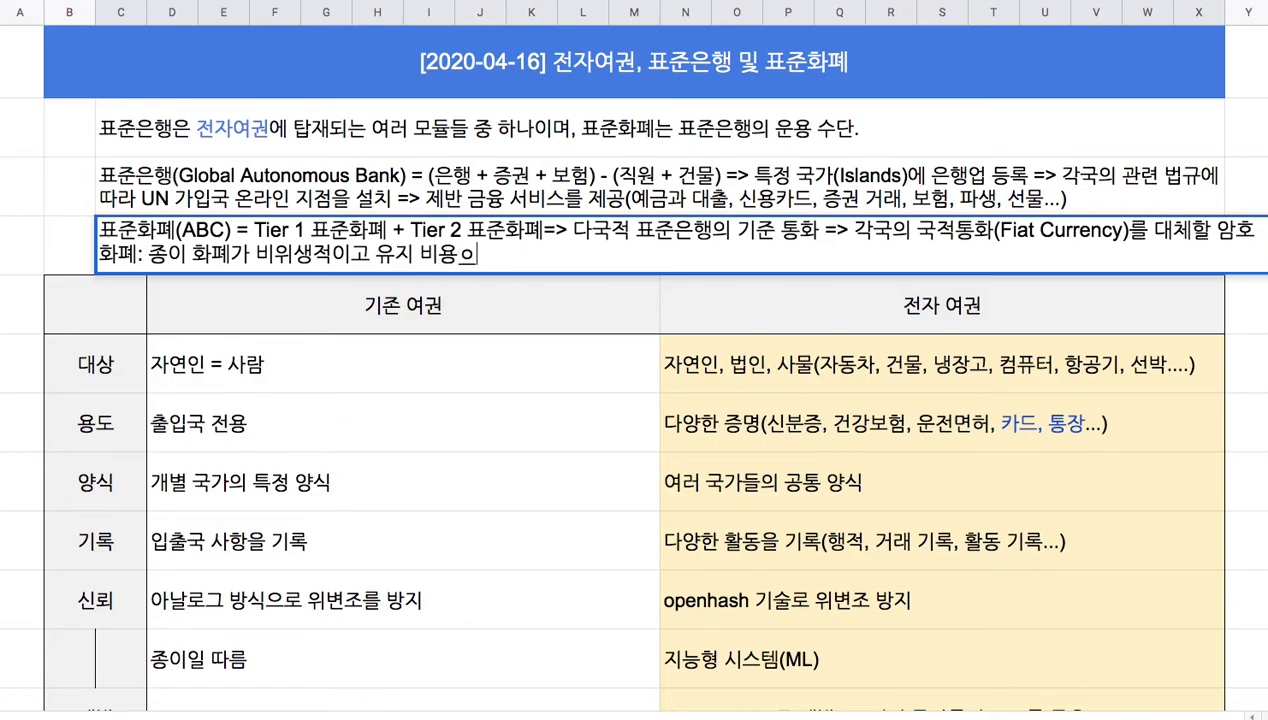
key(BackSpace)
text(이 과다)
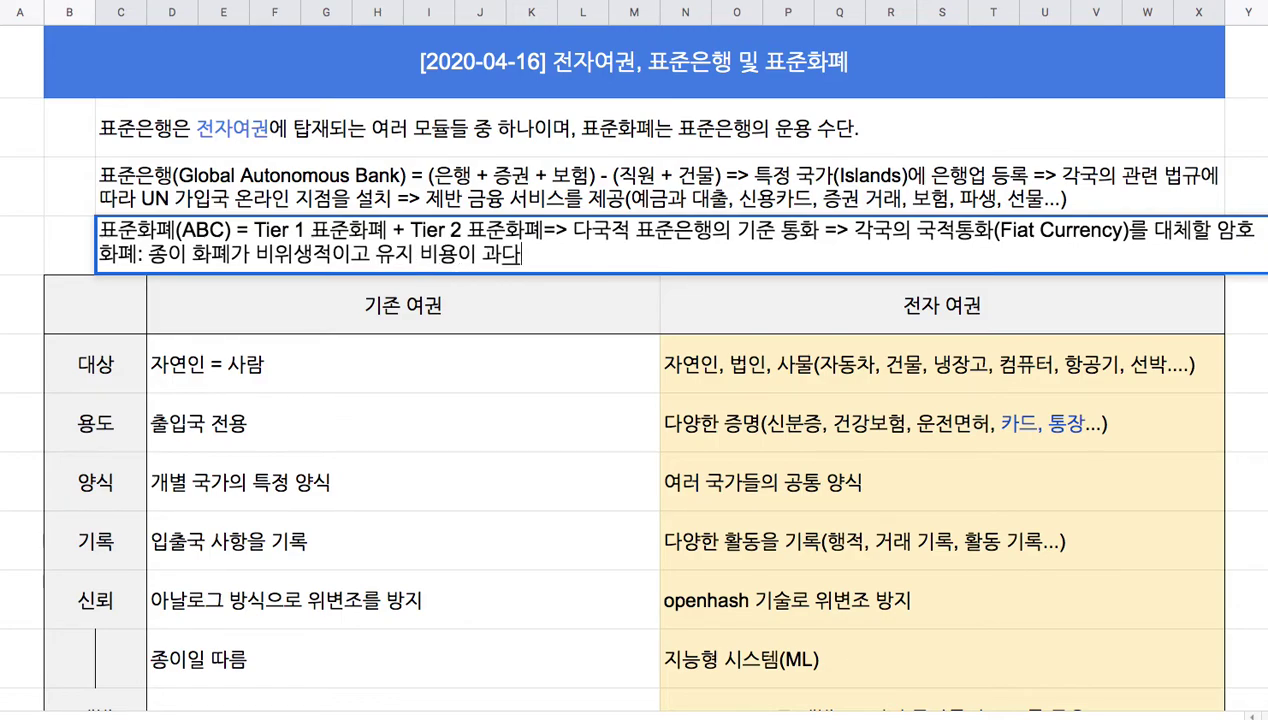
Append " + 외환 거래를 자동화" to the end of the 표준화폐 definition and highlight the new phrase and the word 암호화폐
text( + 외환 거래를 자동호)
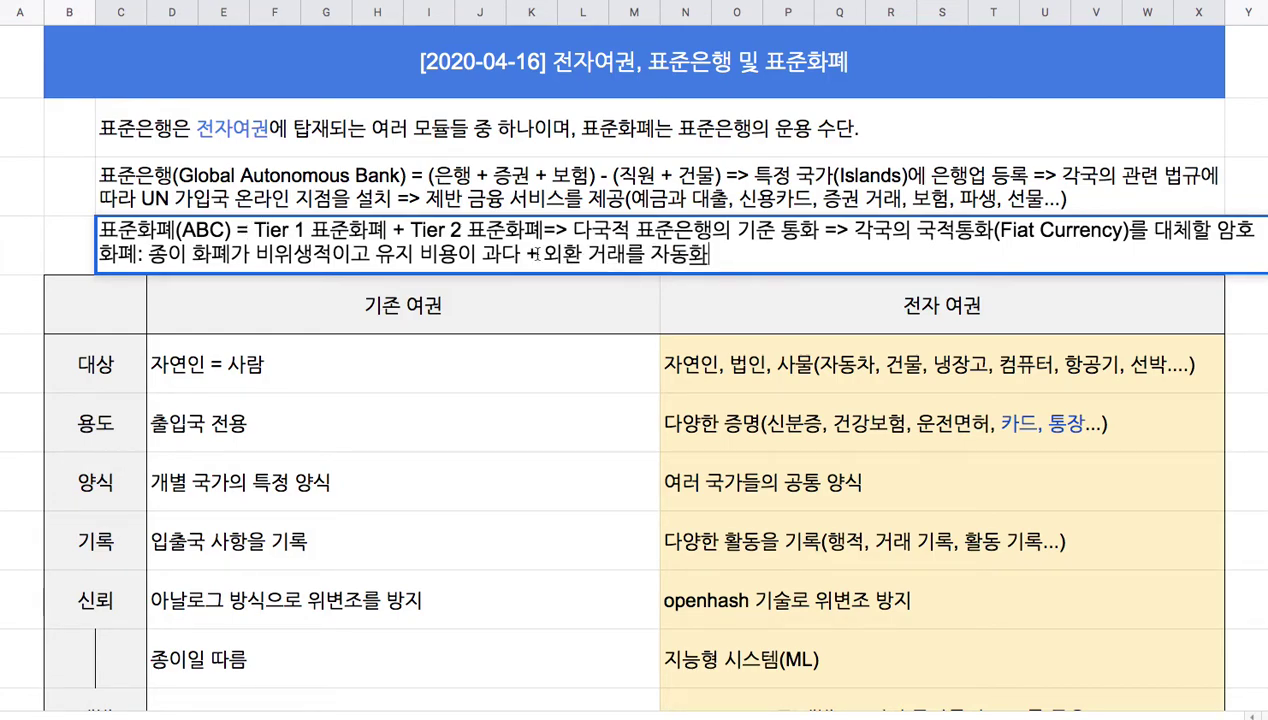
text(화)
key(shift+alt+Left)
key(shift+alt+Left)
key(shift+alt+Left)
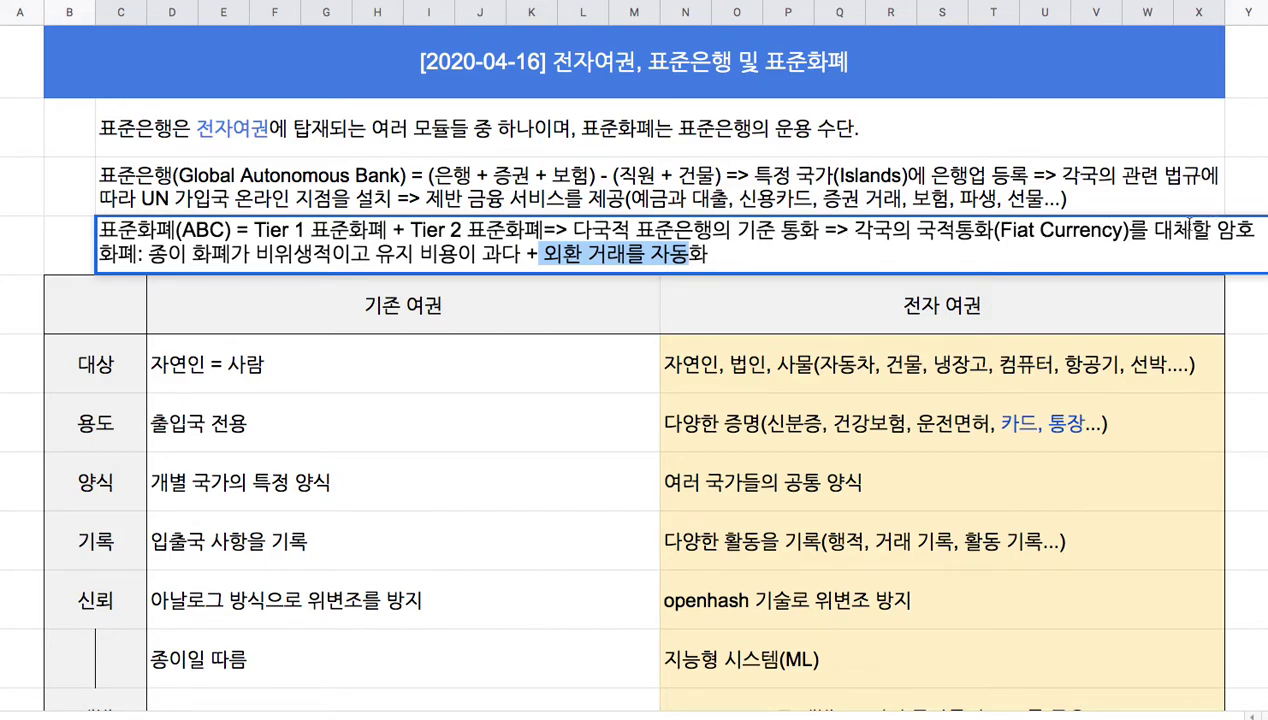
drag(1213, 230, 137, 254)
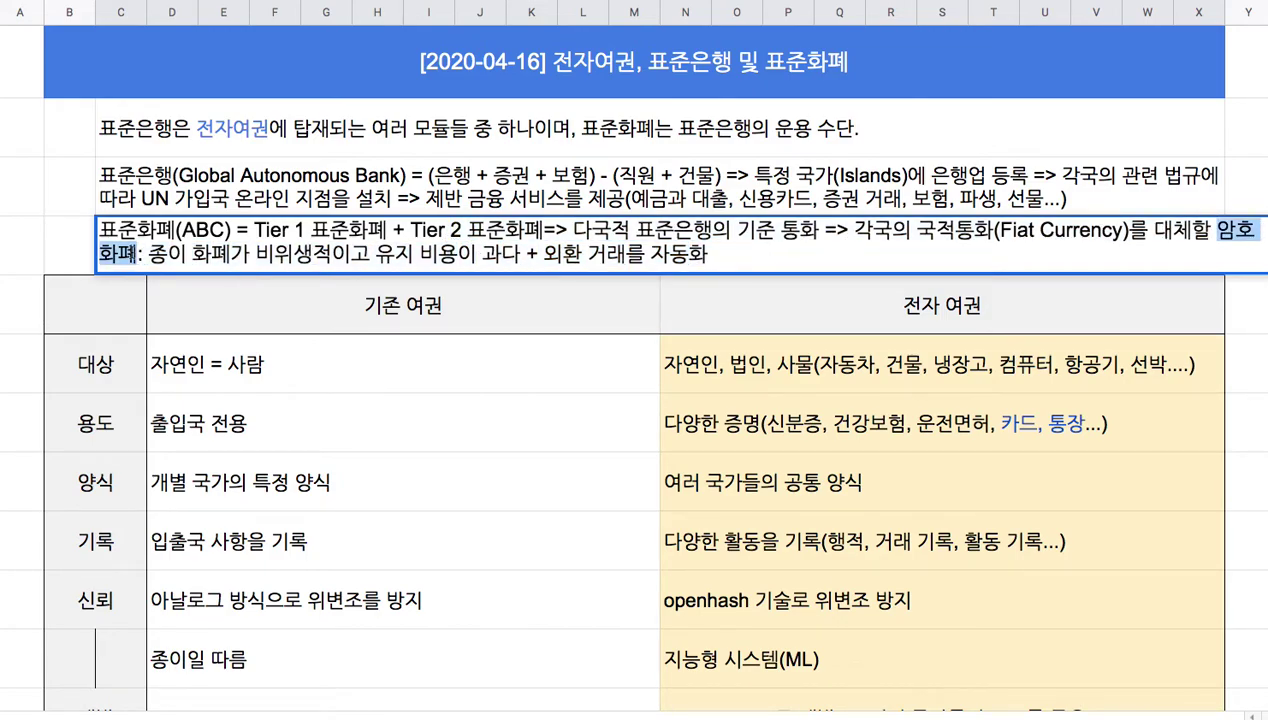
Expand the abbreviation ABC in the 표준화폐 definition to "Asset Backed Cryptocurrency" and highlight the full name
click(190, 230)
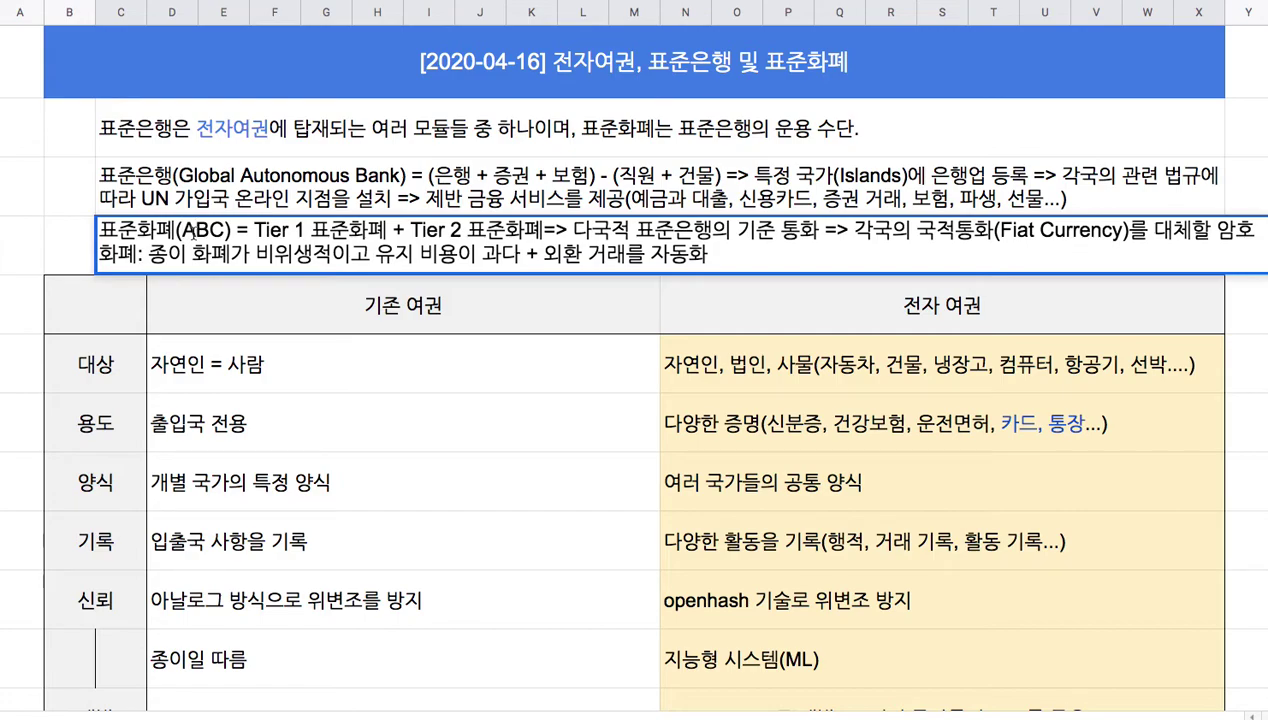
text(sset B)
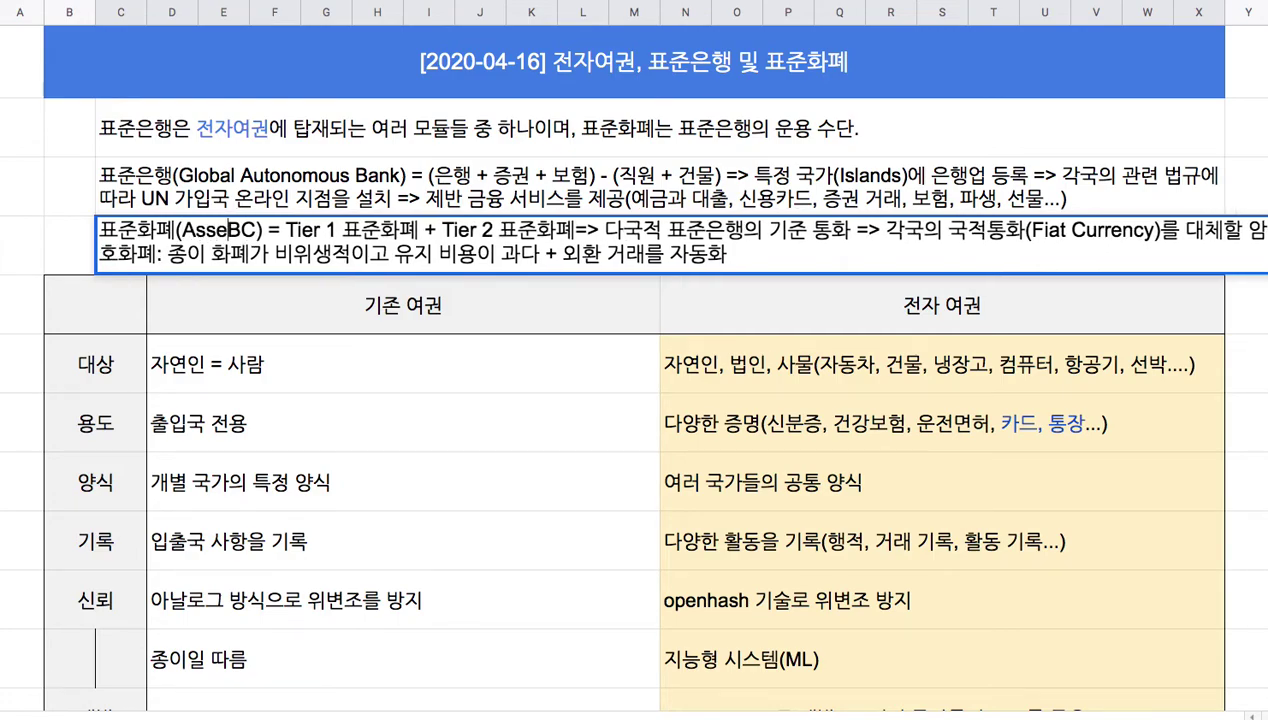
text(acked)
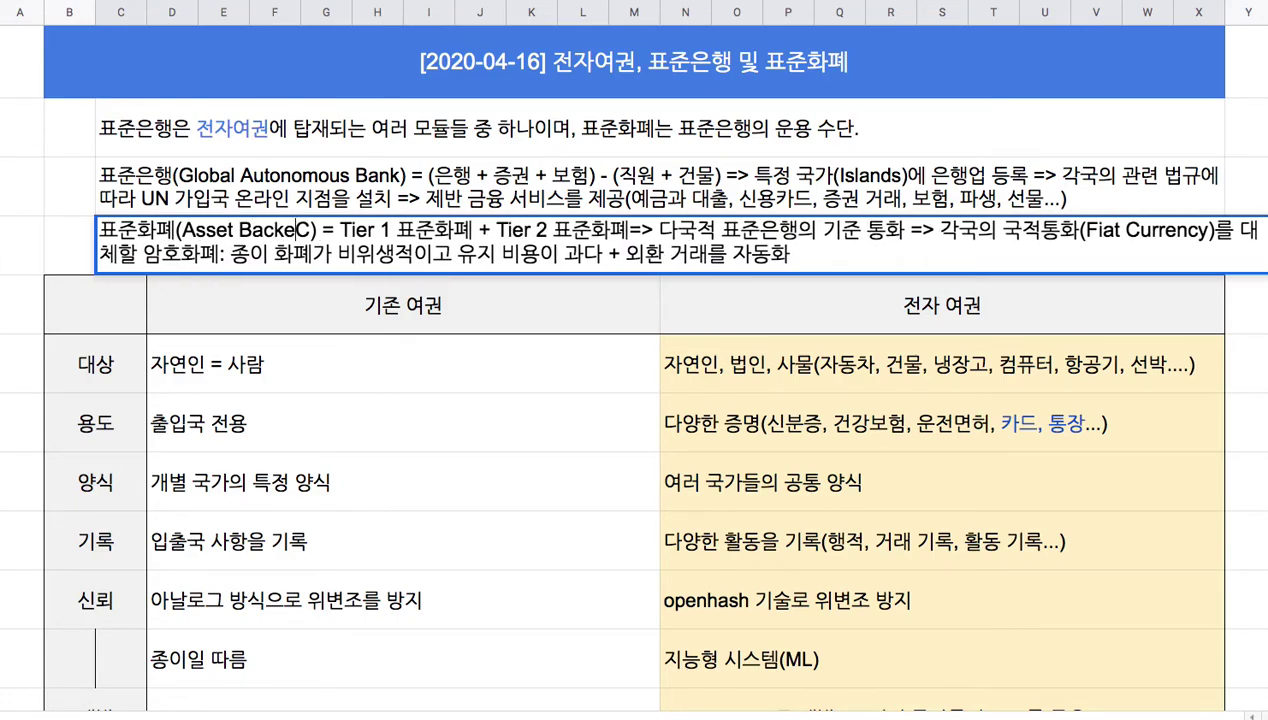
key(Right)
text(urr)
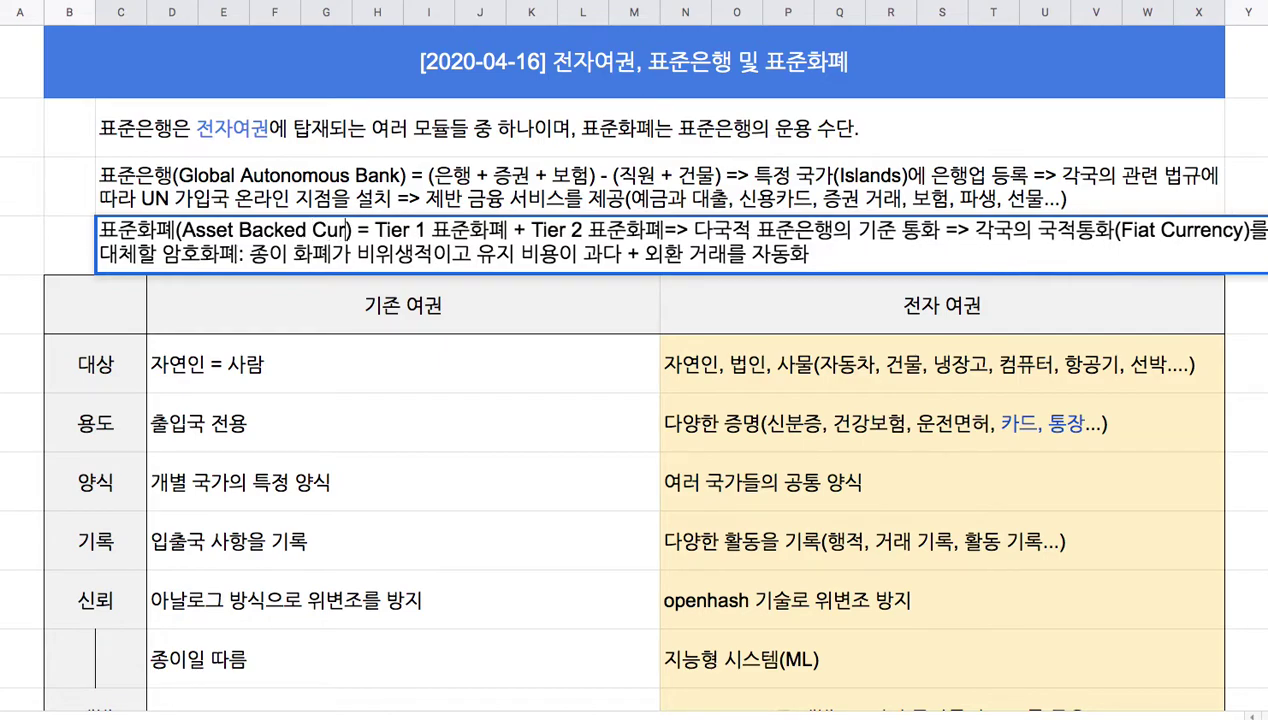
key(BackSpace)
key(BackSpace)
key(BackSpace)
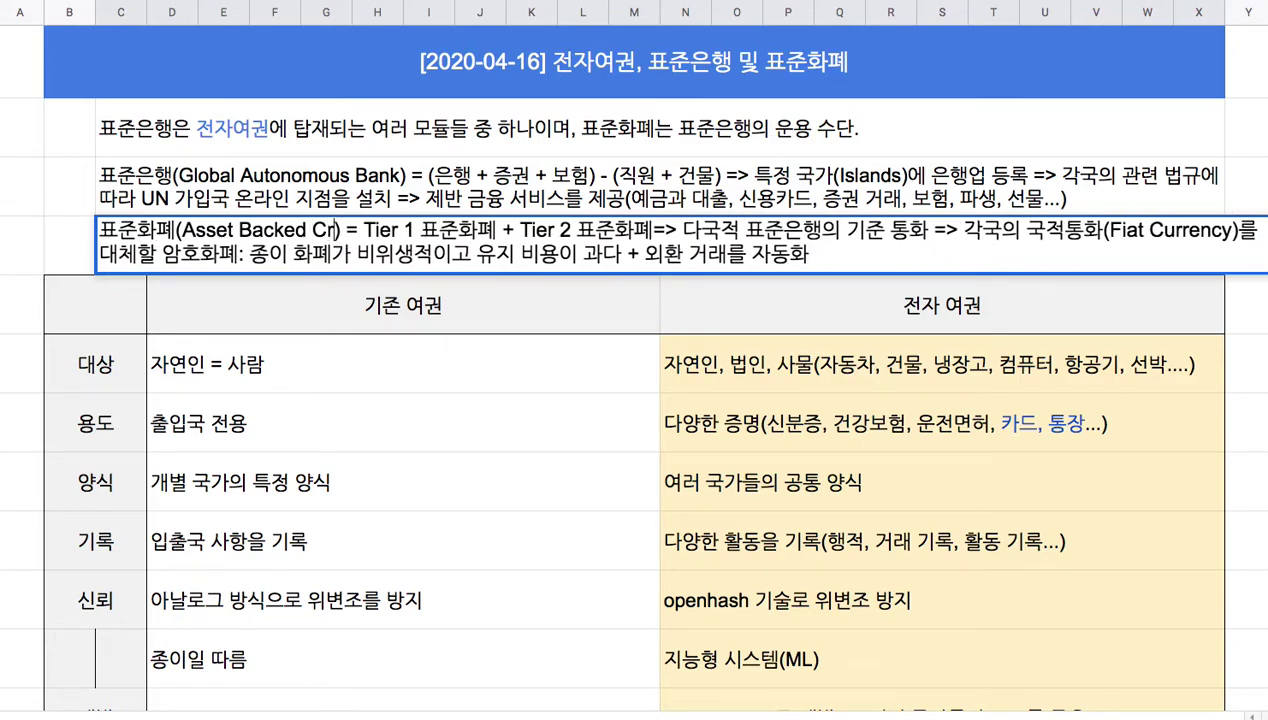
text(ryptocurrency)
drag(182, 230, 452, 231)
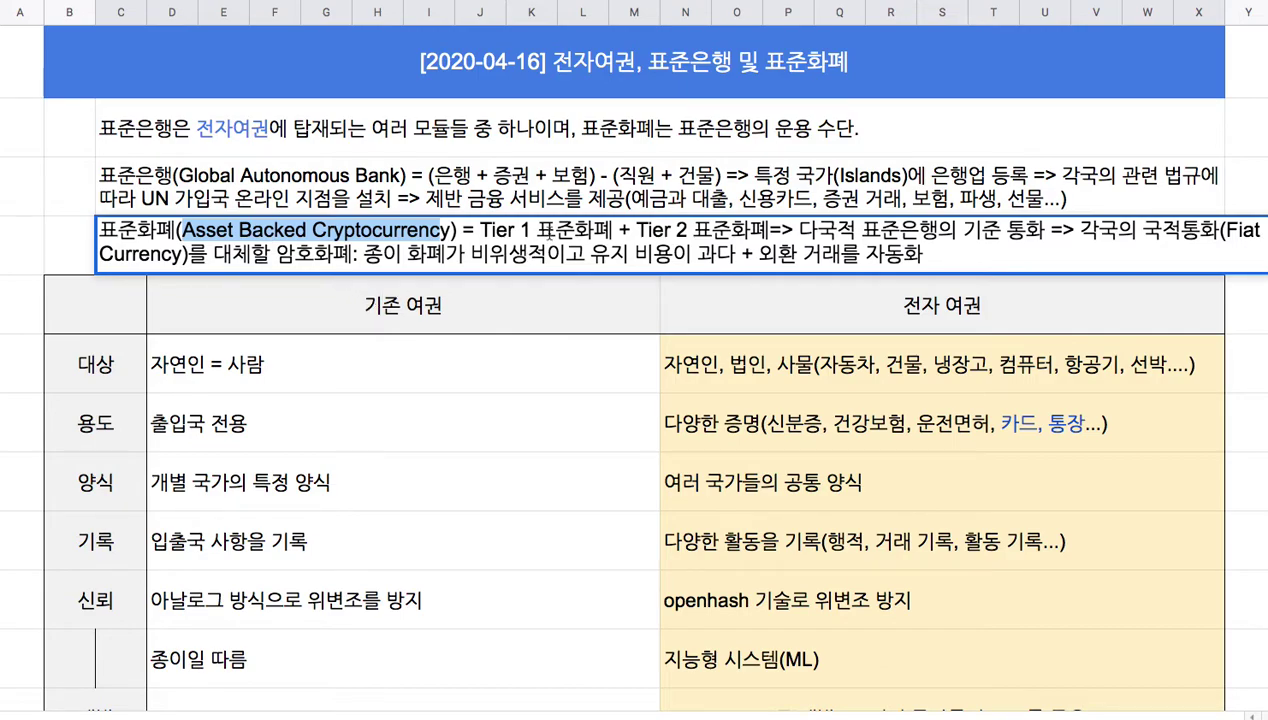
Shorten "Tier 1 표준화폐 + Tier 2 표준화폐" in the 표준화폐 definition to "T1 화폐 + T2 화폐" and commit the cell
click(486, 230)
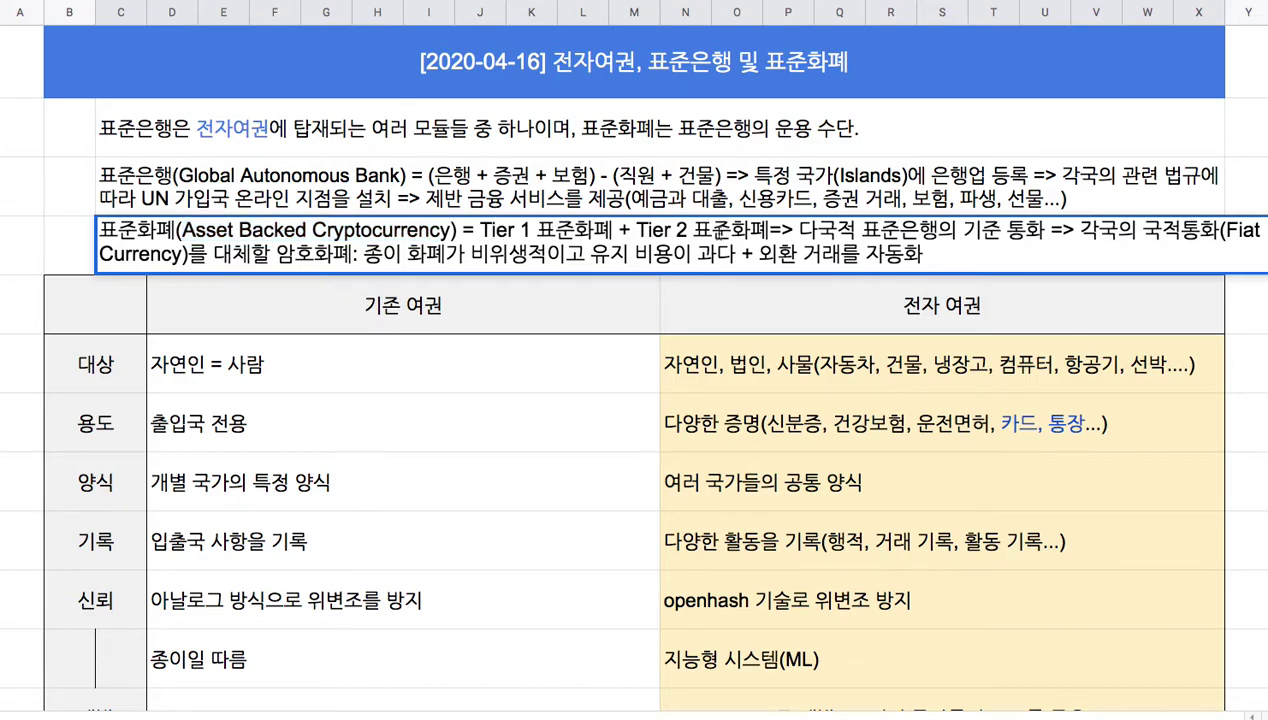
drag(496, 230, 636, 231)
key(BackSpace)
key(BackSpace)
key(BackSpace)
key(BackSpace)
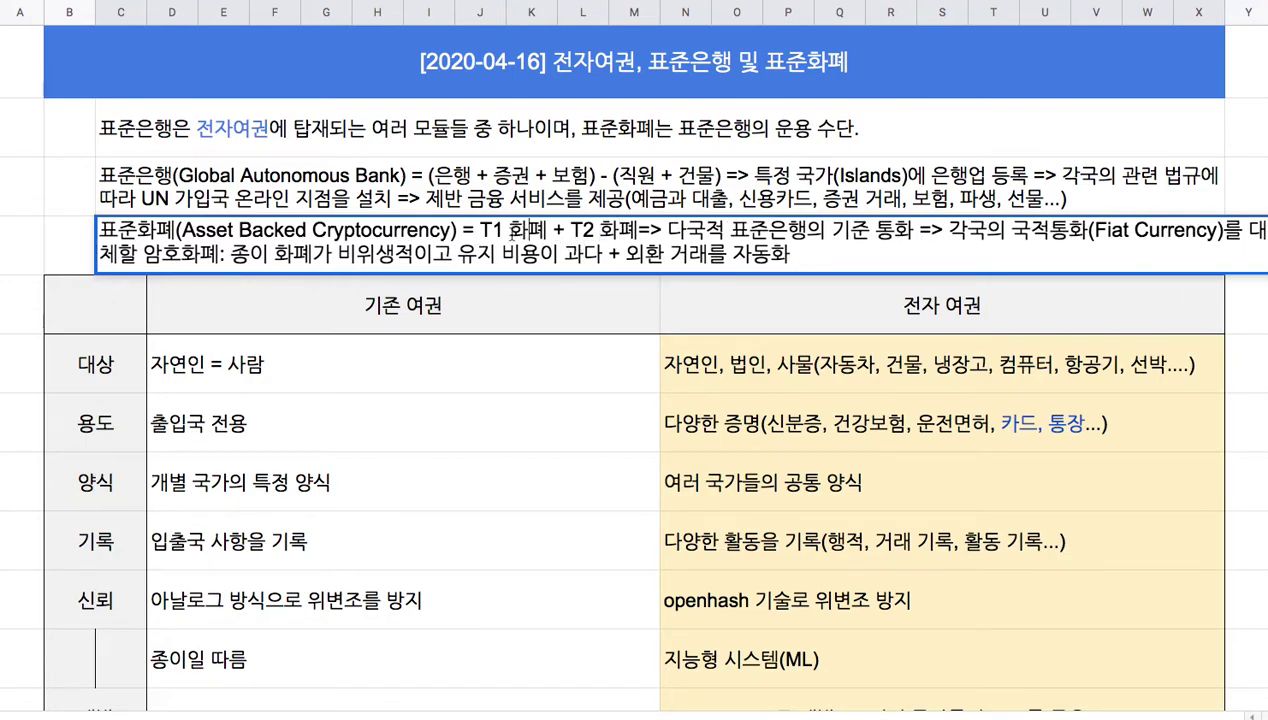
click(387, 181)
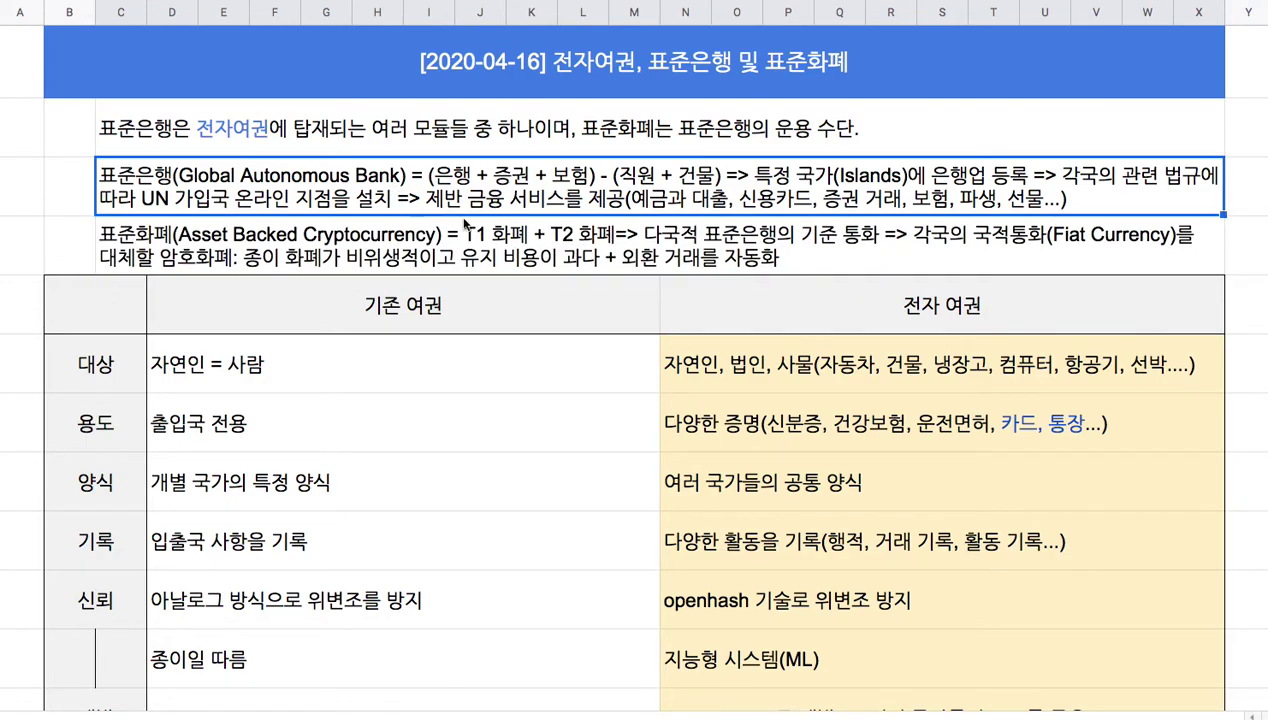
Increase the heights of the two rows holding the 표준은행 and 표준화폐 definitions
click(941, 328)
scroll(941, 329, down, 3)
click(843, 543)
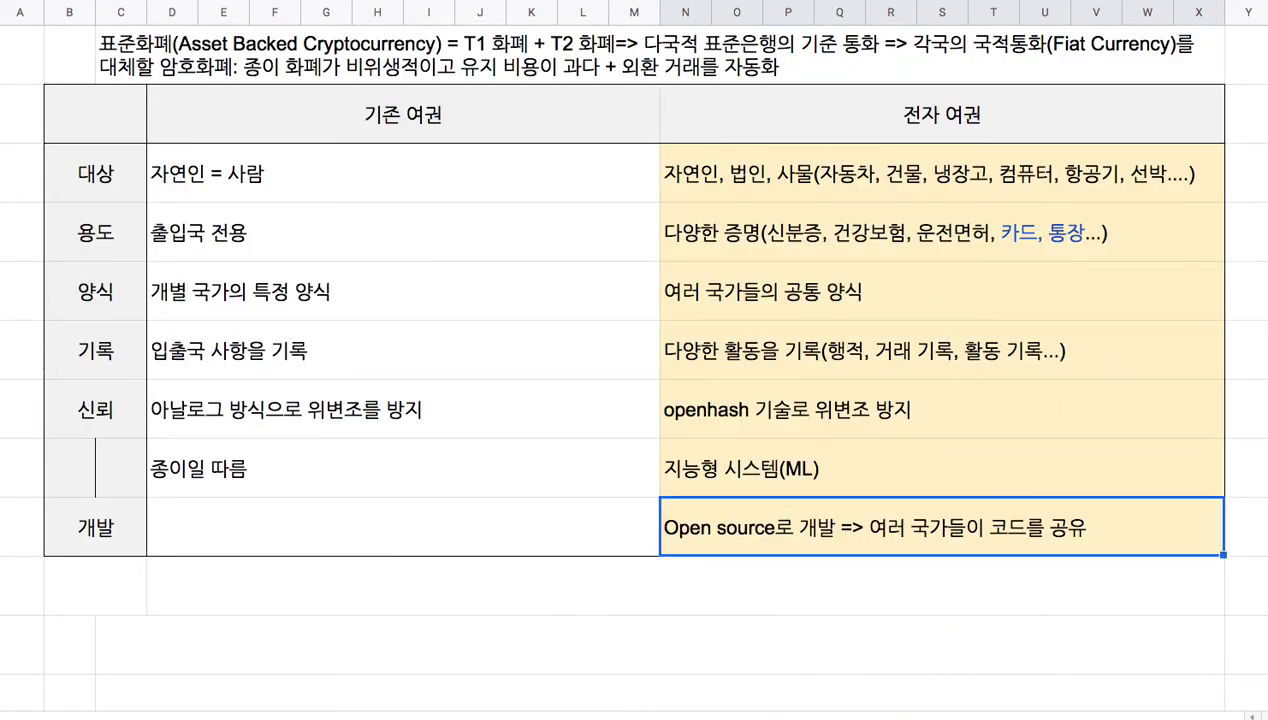
scroll(1106, 370, up, 3)
click(245, 185)
click(205, 243)
drag(2, 185, 2, 339)
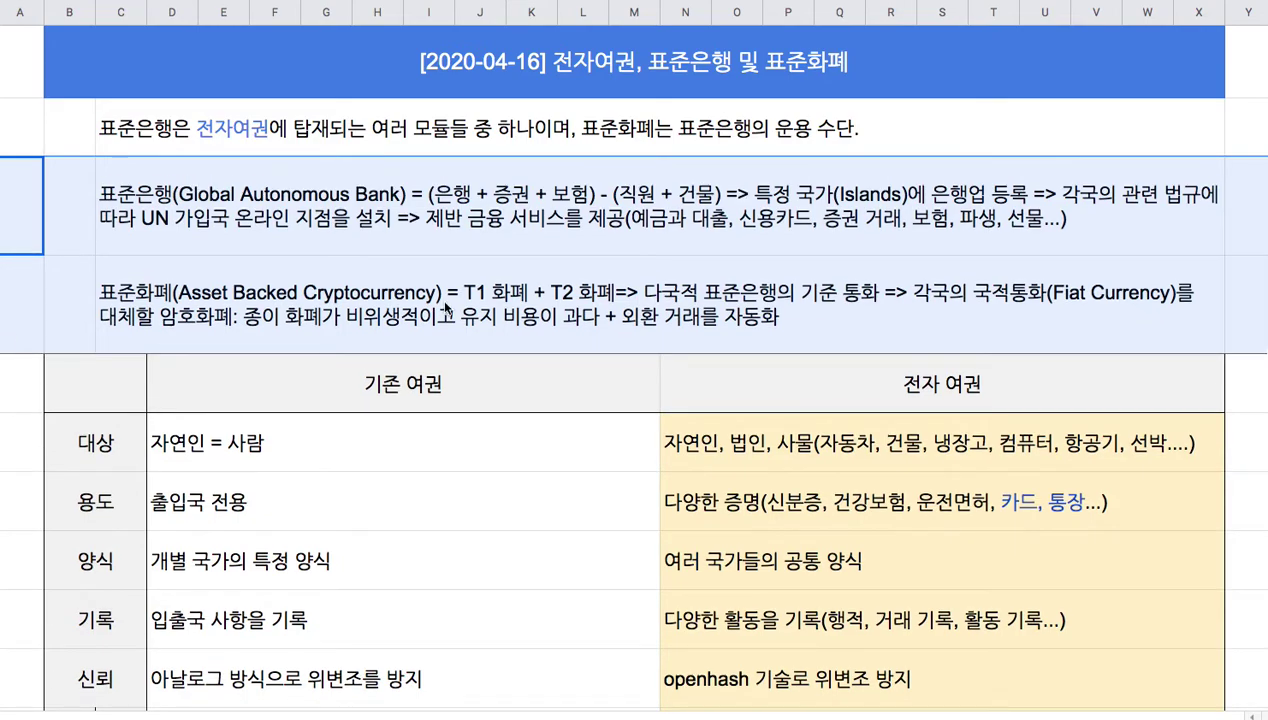
Insert "완전한 Open source =>" at the start of the 표준화폐 definition
click(410, 313)
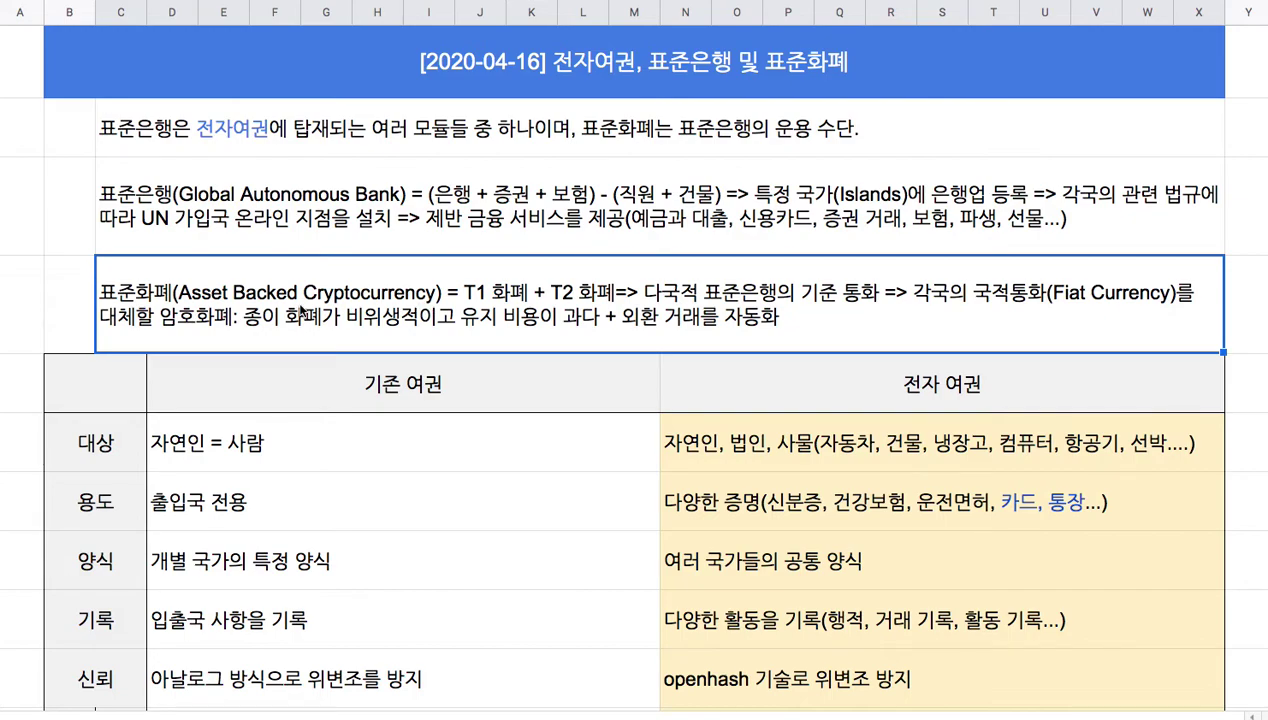
double_click(110, 295)
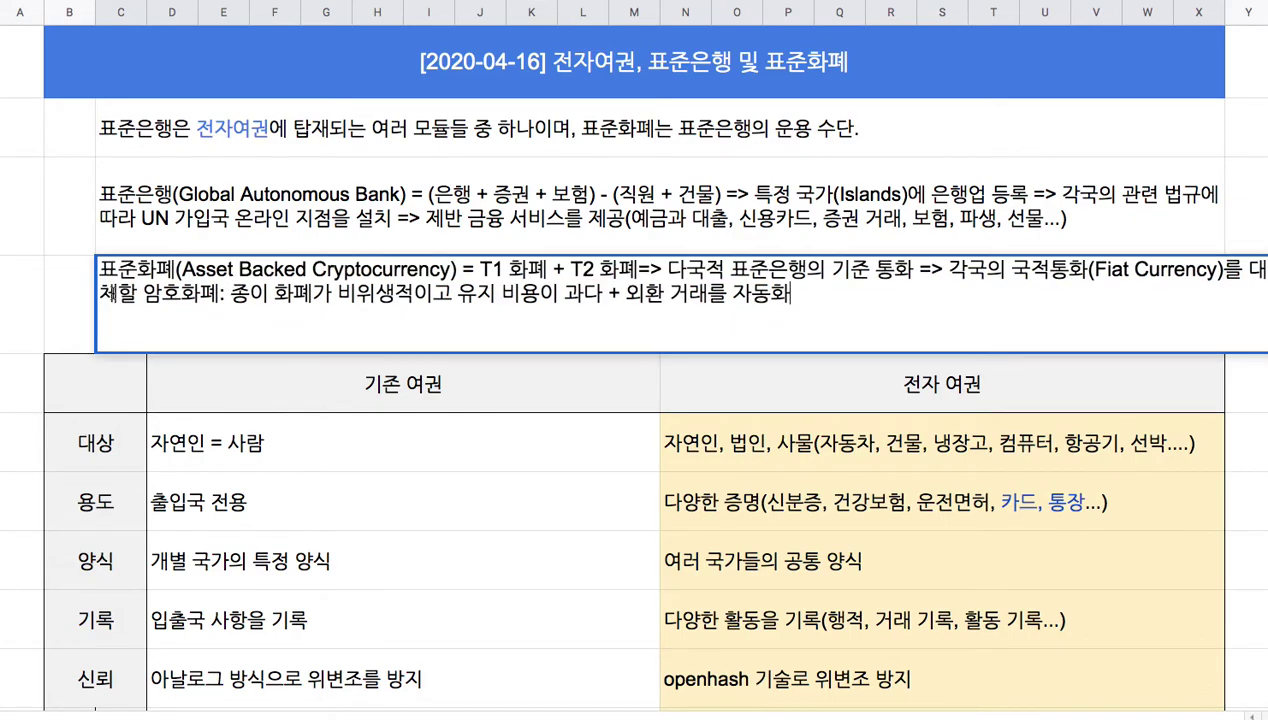
text(ㅍ ㄷ)
key(BackSpace)
key(BackSpace)
key(BackSpace)
key(BackSpace)
text(dhk)
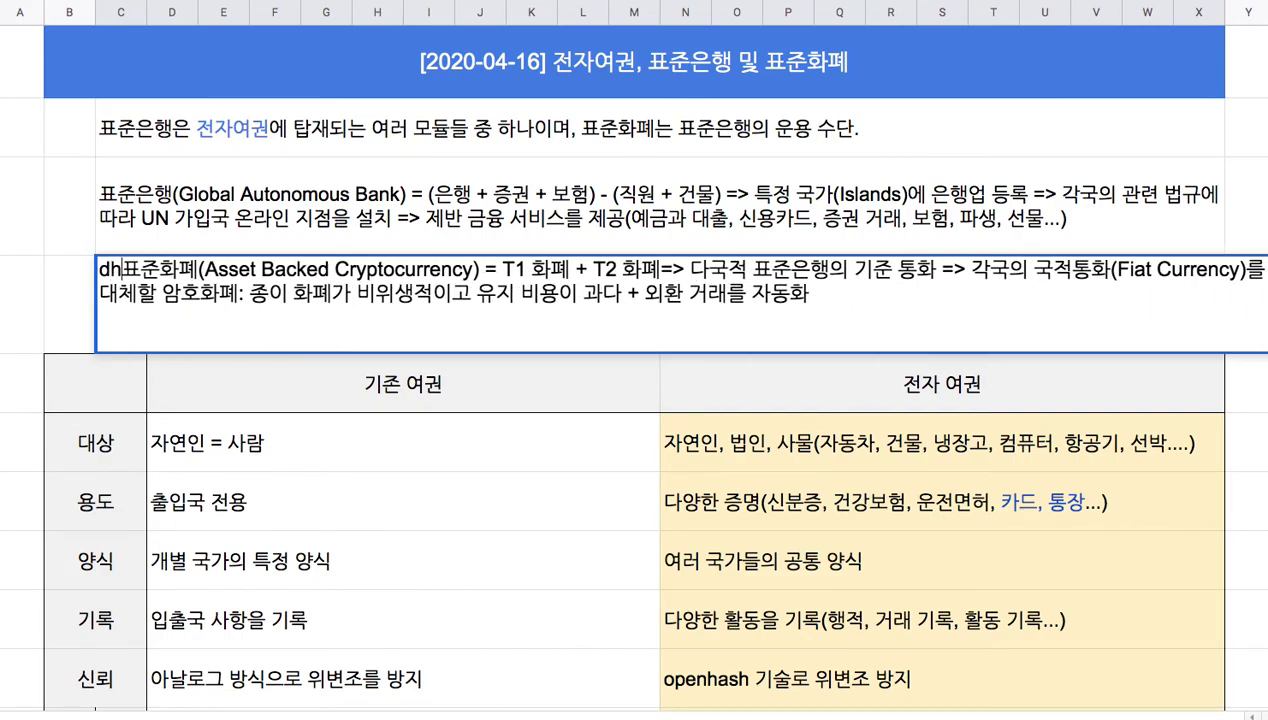
key(BackSpace)
key(BackSpace)
key(BackSpace)
text(완전한 )
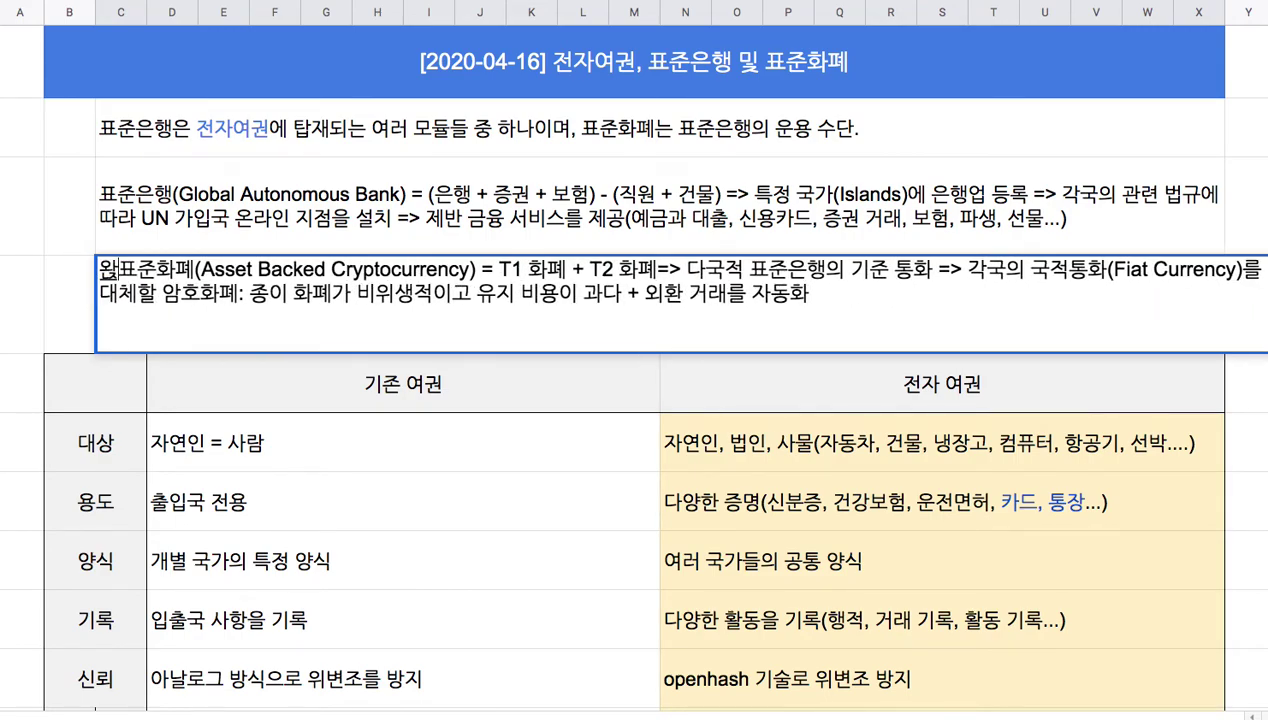
text(Open sour)
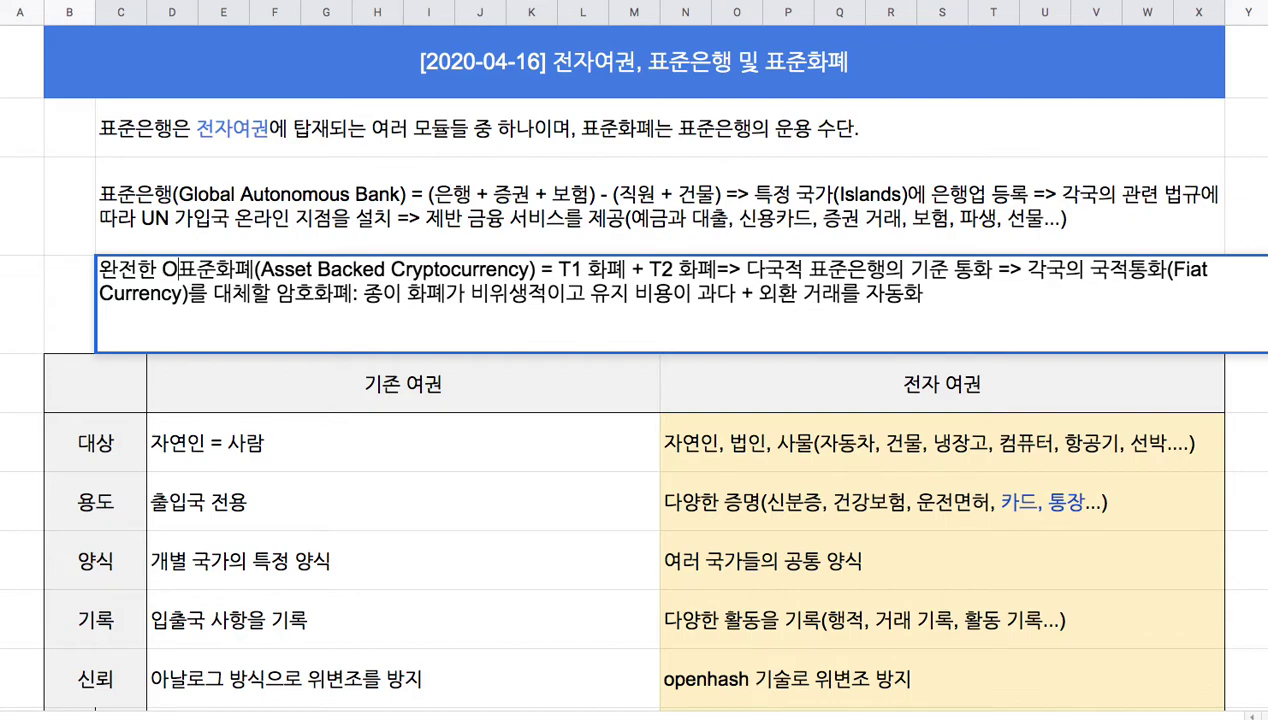
text(ce =)
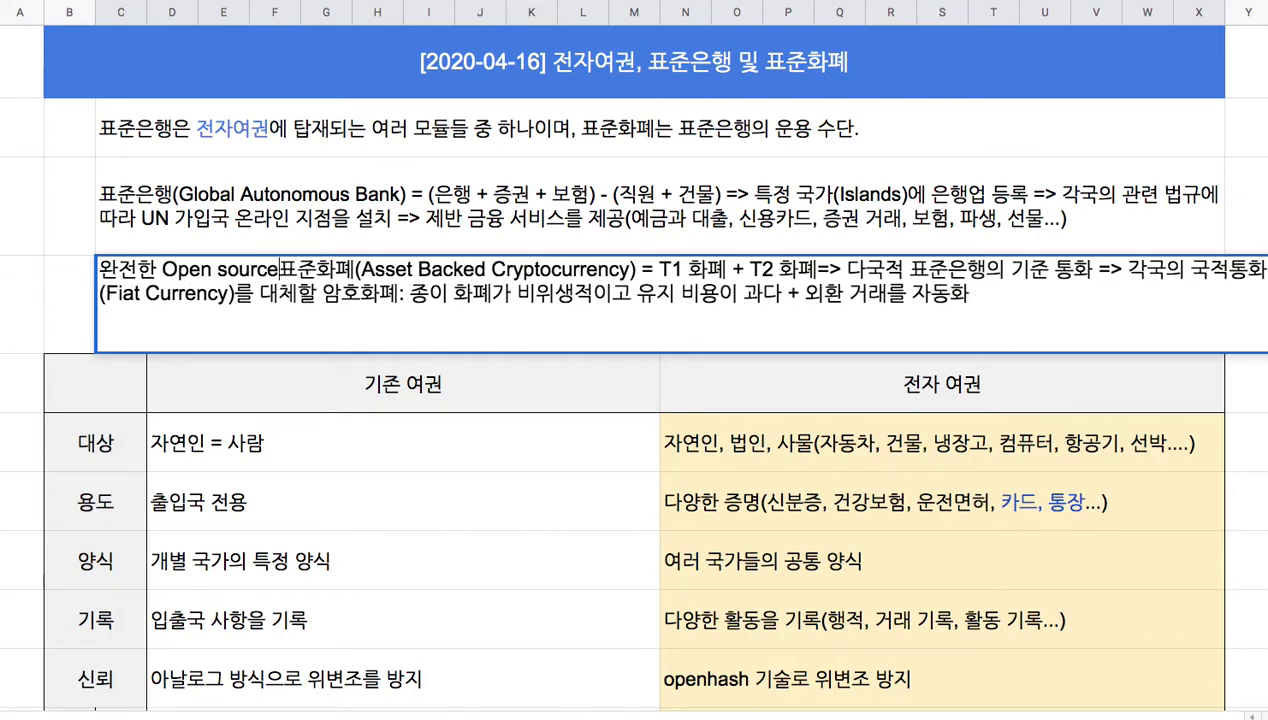
text(>)
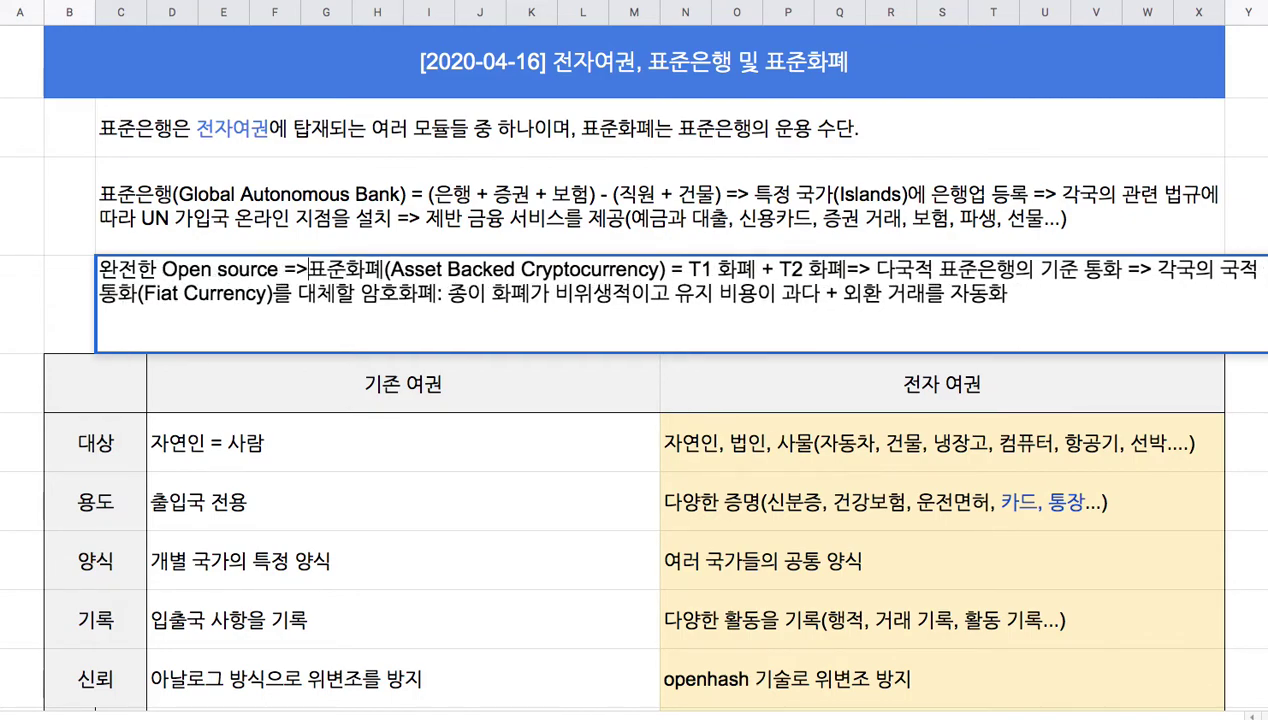
Open the 표준은행 definition and examine its registration part, highlighting "특정 국가(Islands)에 은행업 등록"
double_click(147, 218)
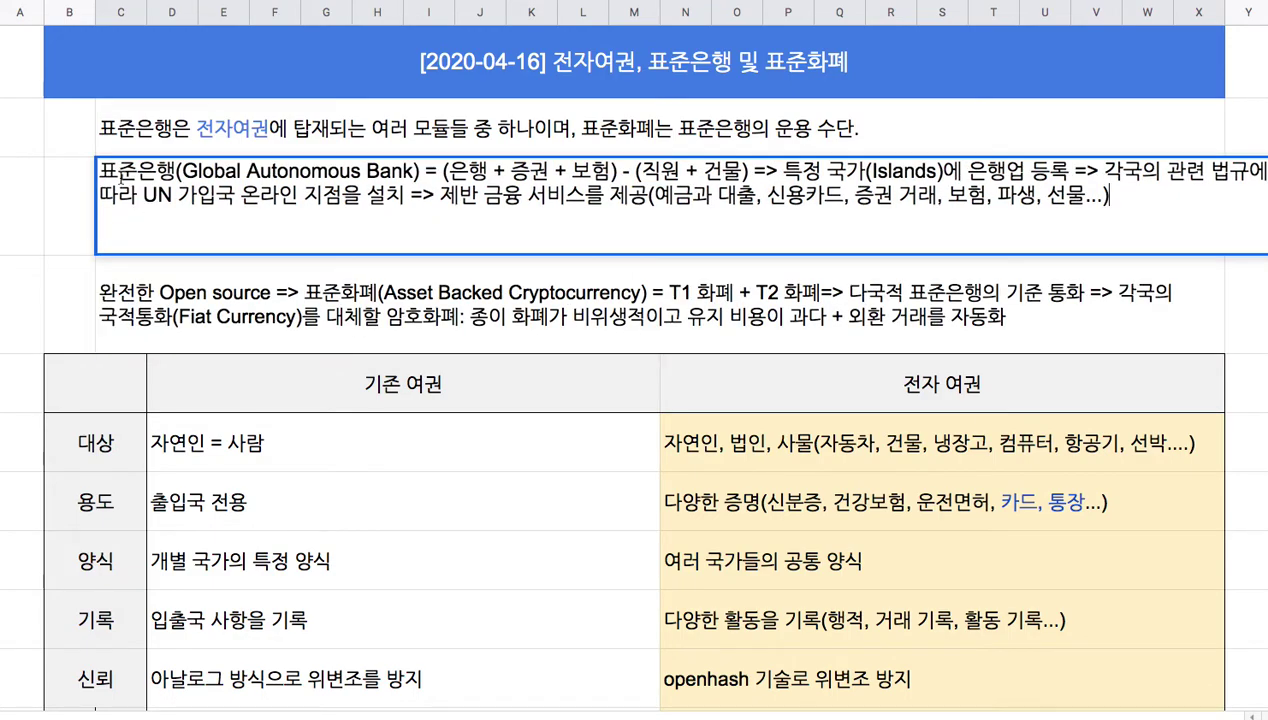
click(778, 171)
key(alt+shift+Right)
key(alt+shift+Right)
key(alt+shift+Right)
key(alt+shift+Right)
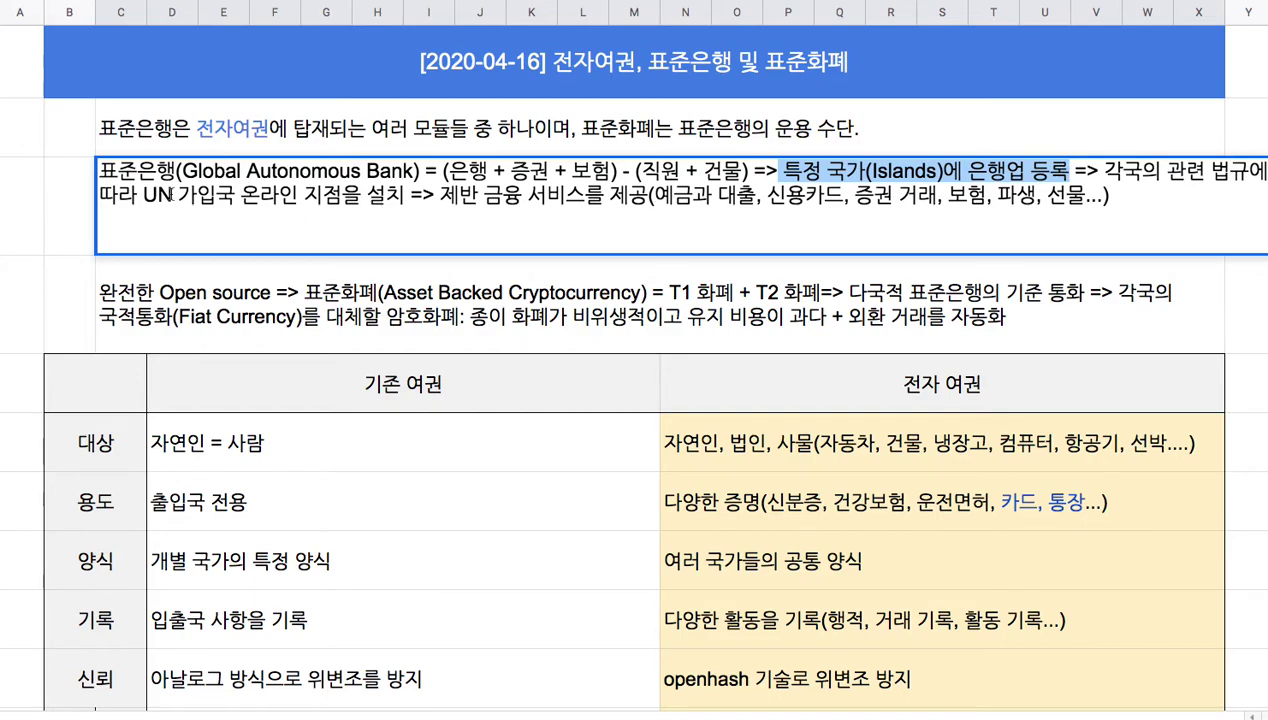
click(104, 171)
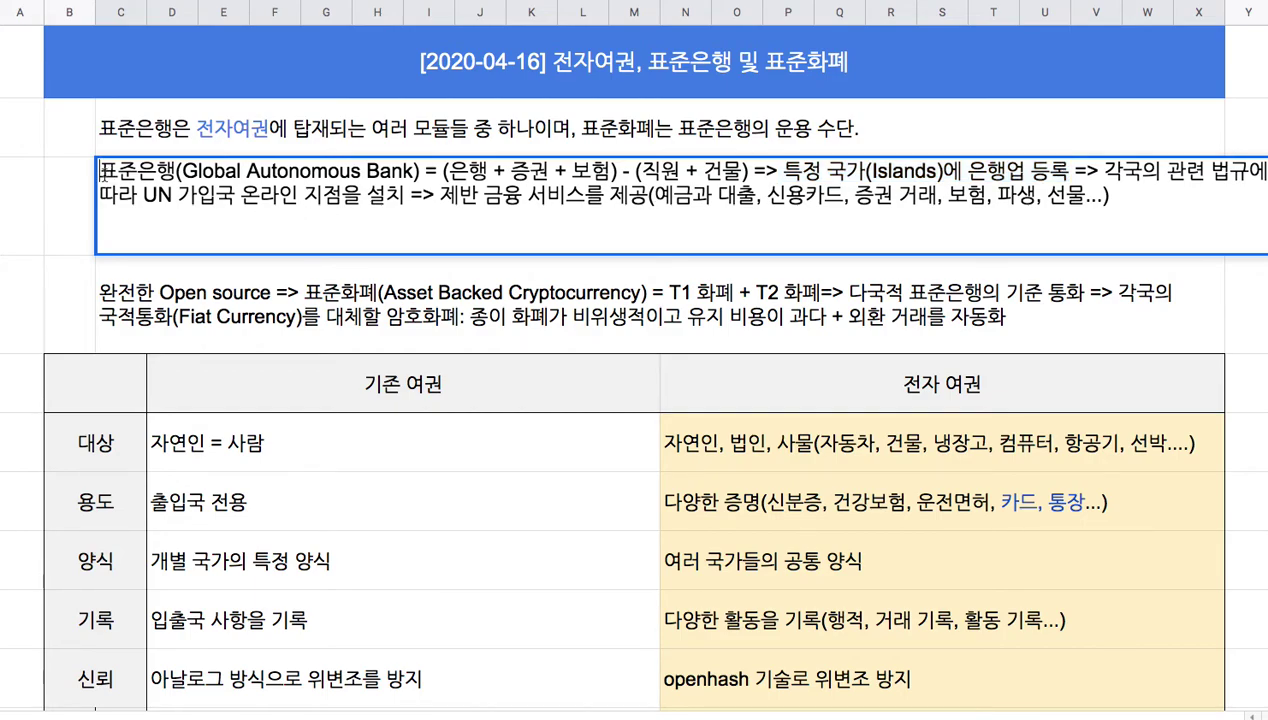
Insert "수익 사업으로서의" at the start of the 표준은행 definition
text(tnd)
key(BackSpace)
key(BackSpace)
key(BackSpace)
text(수이)
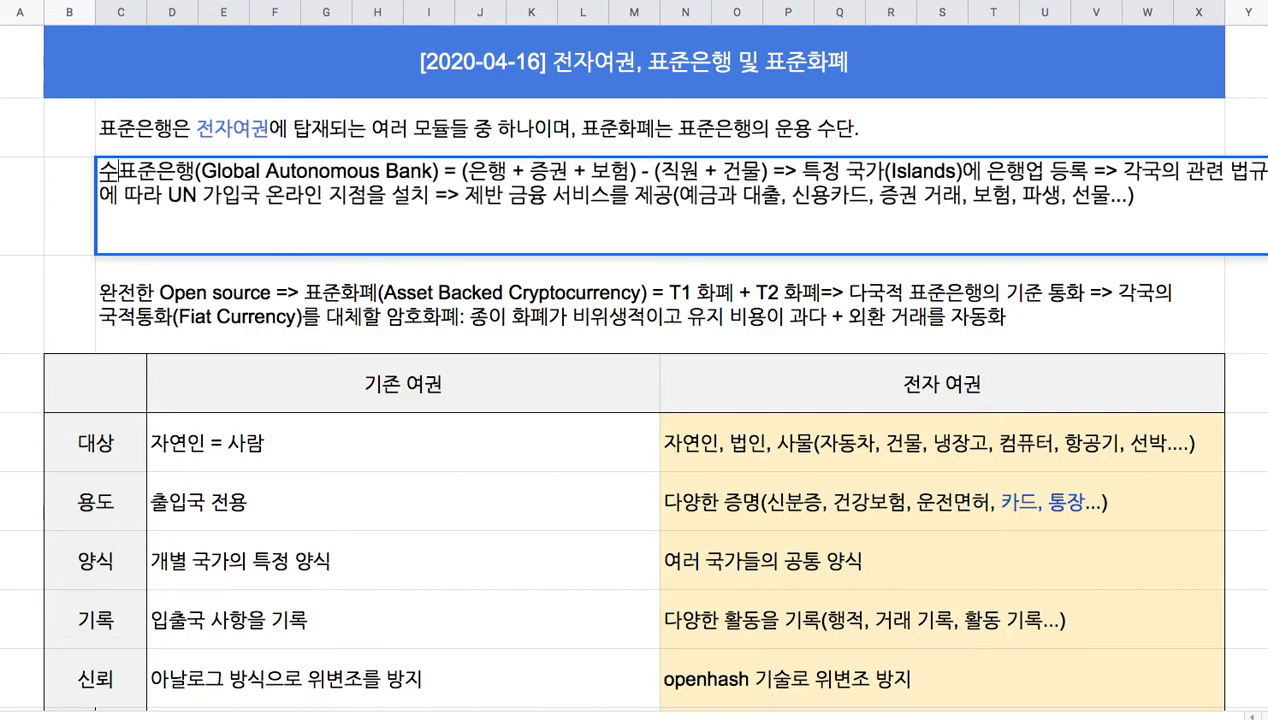
text(ㄱ 사업)
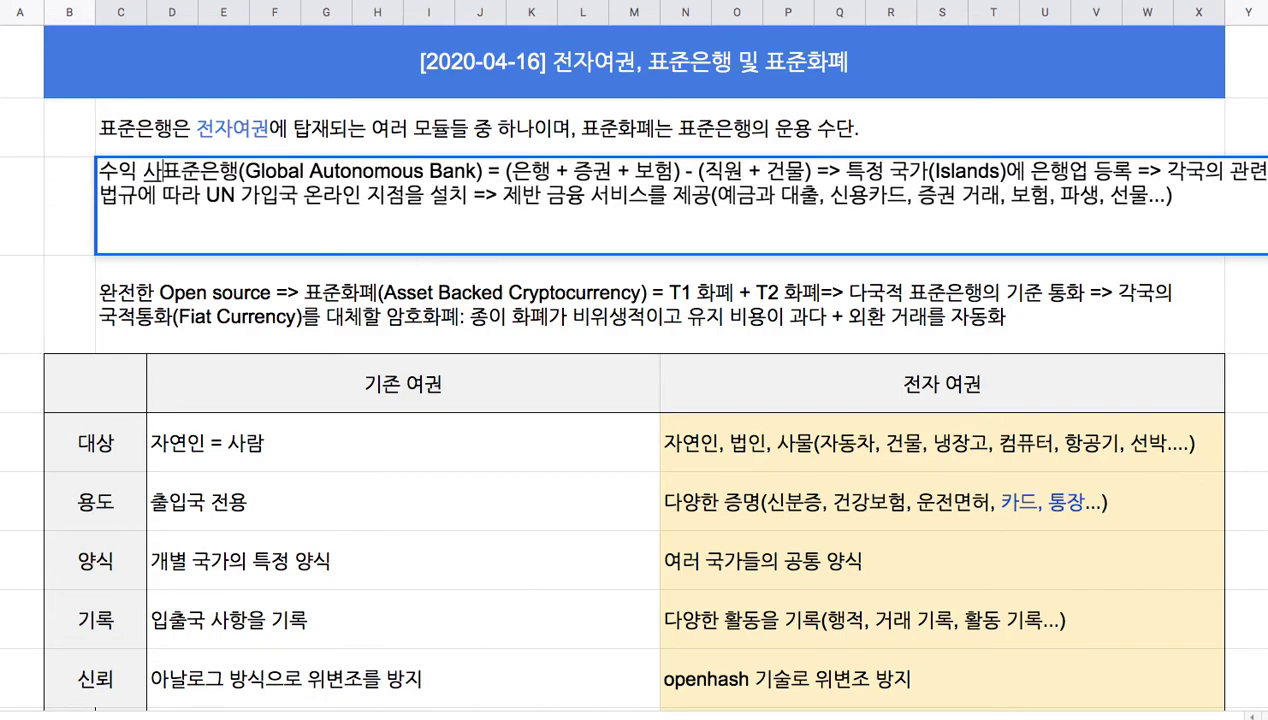
text(으로서의)
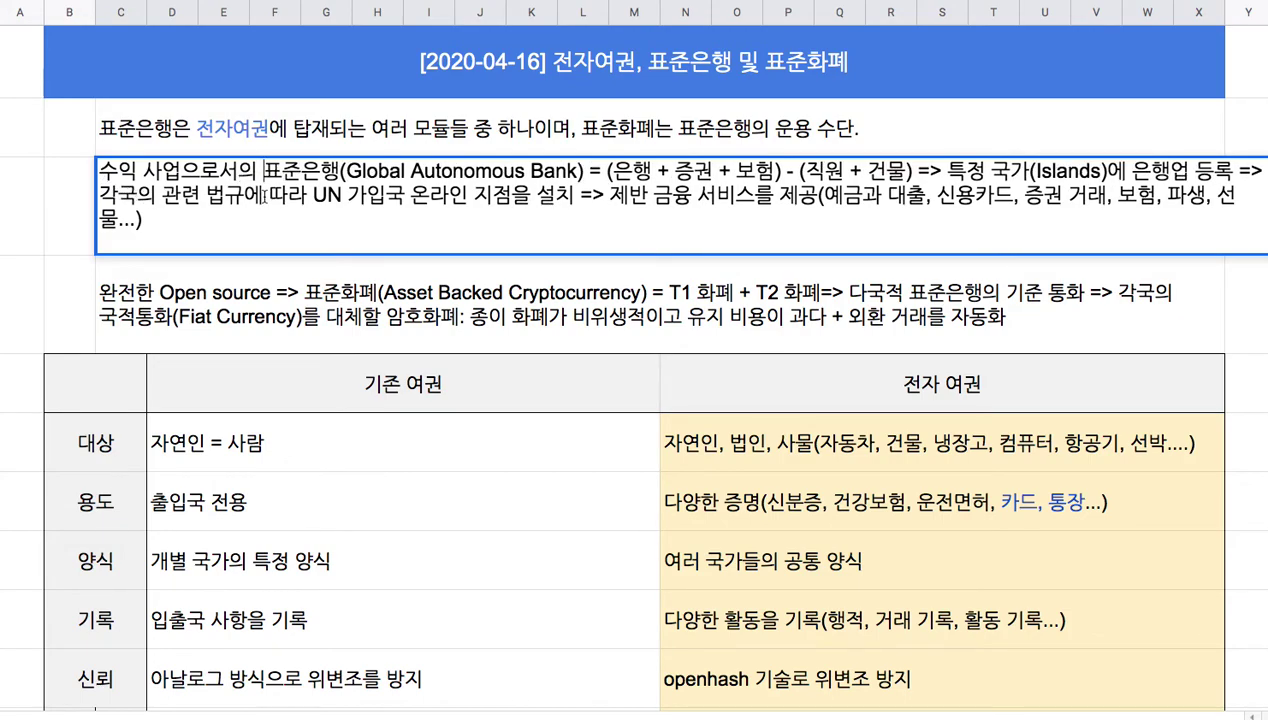
Move "수익 사업으로서의" from the start of the 표준은행 definition to just after "완전한 Open source" in the 표준화폐 definition
double_click(215, 300)
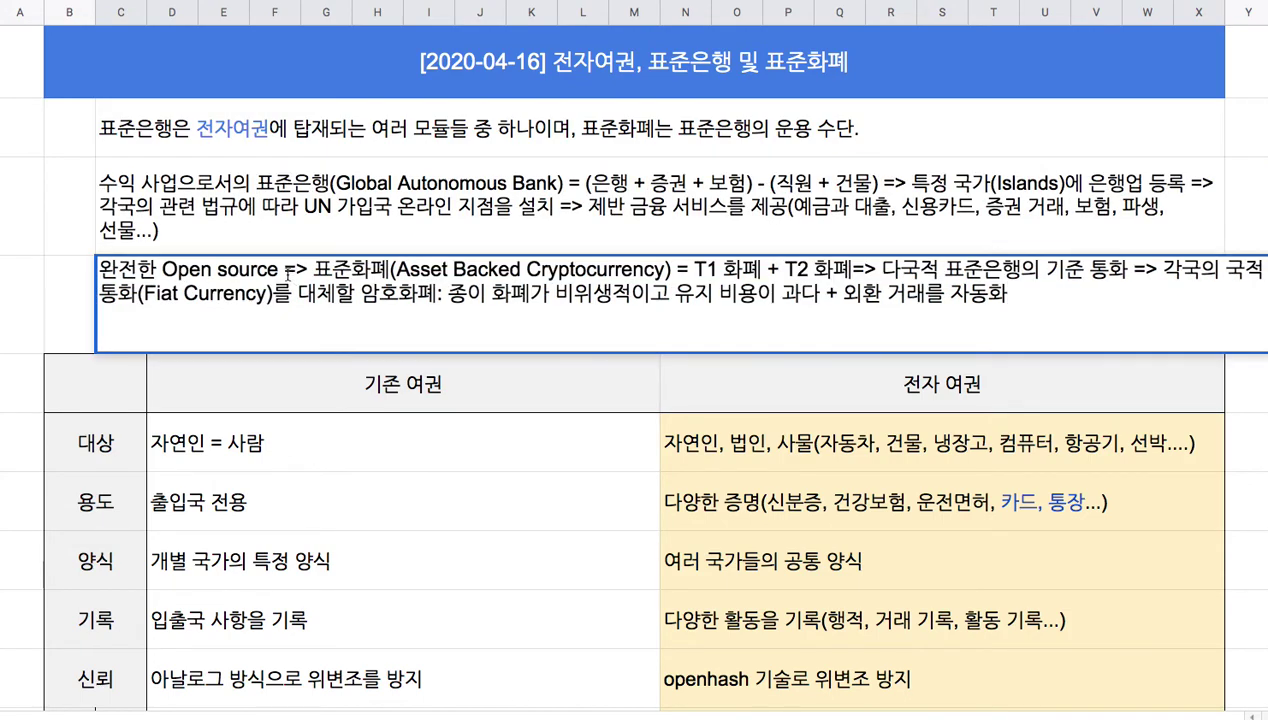
drag(284, 268, 82, 271)
double_click(193, 195)
drag(253, 170, 103, 170)
key(super+c)
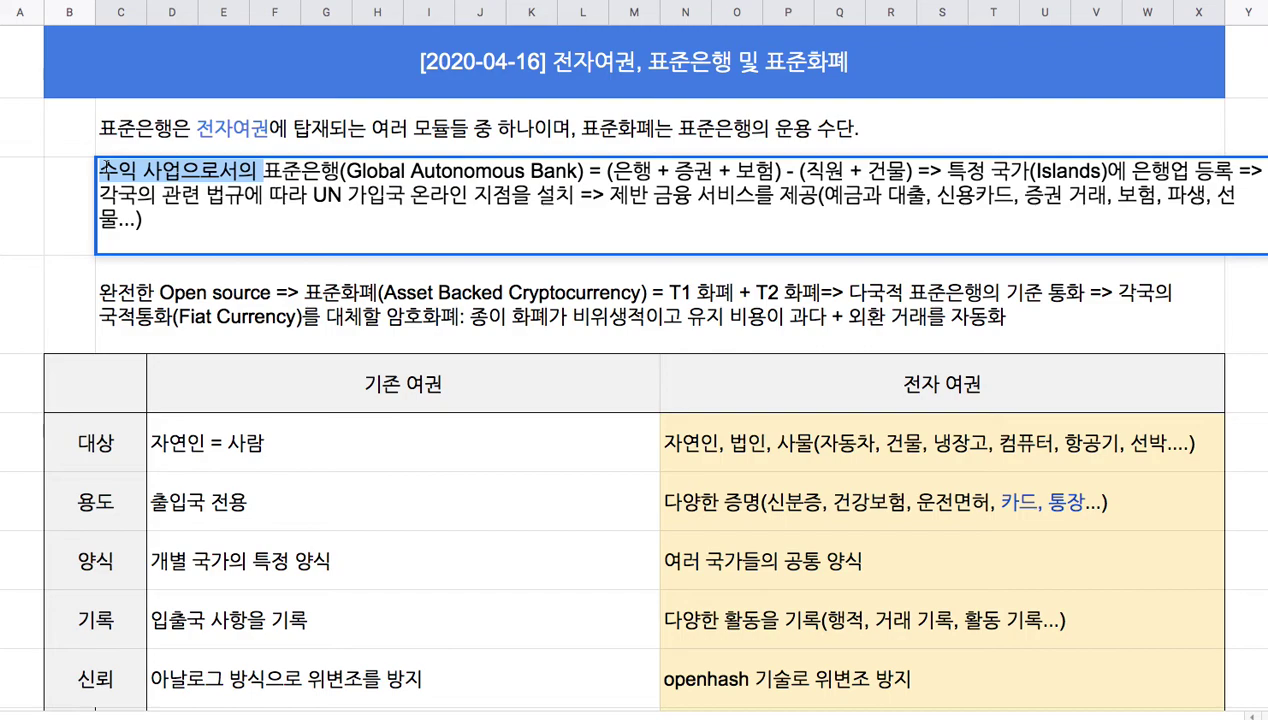
key(BackSpace)
double_click(140, 288)
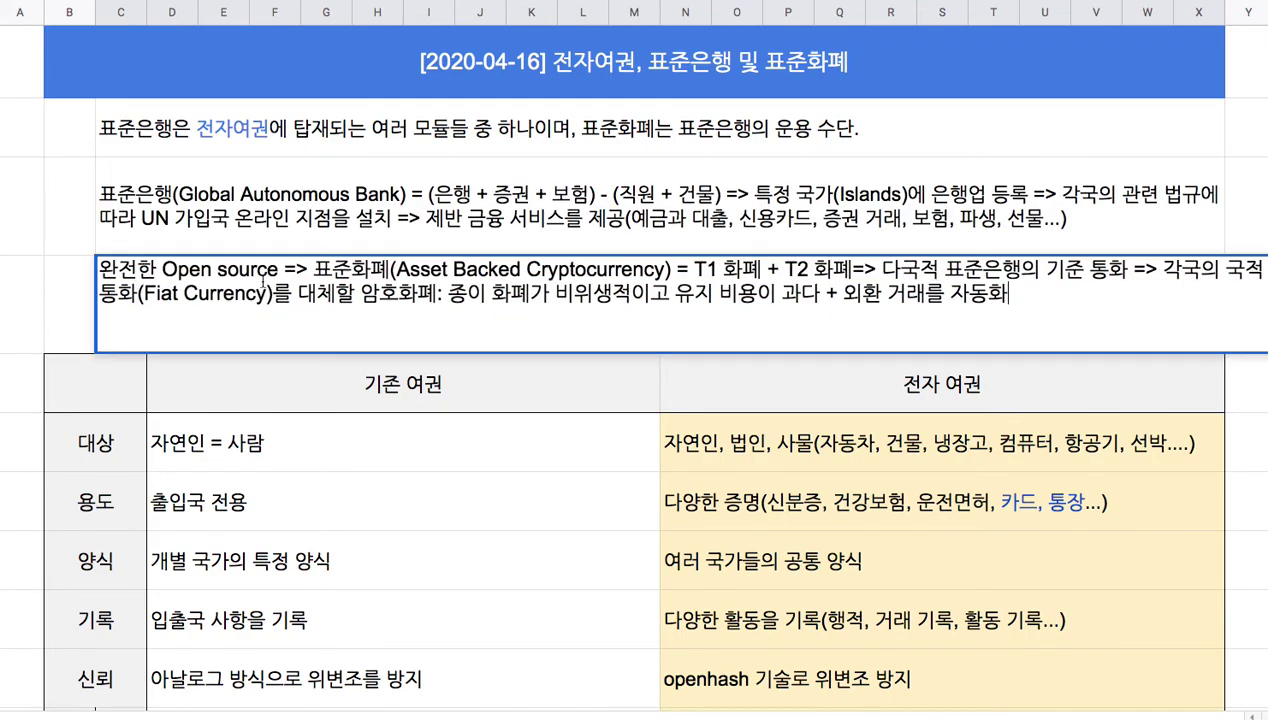
key(super+v)
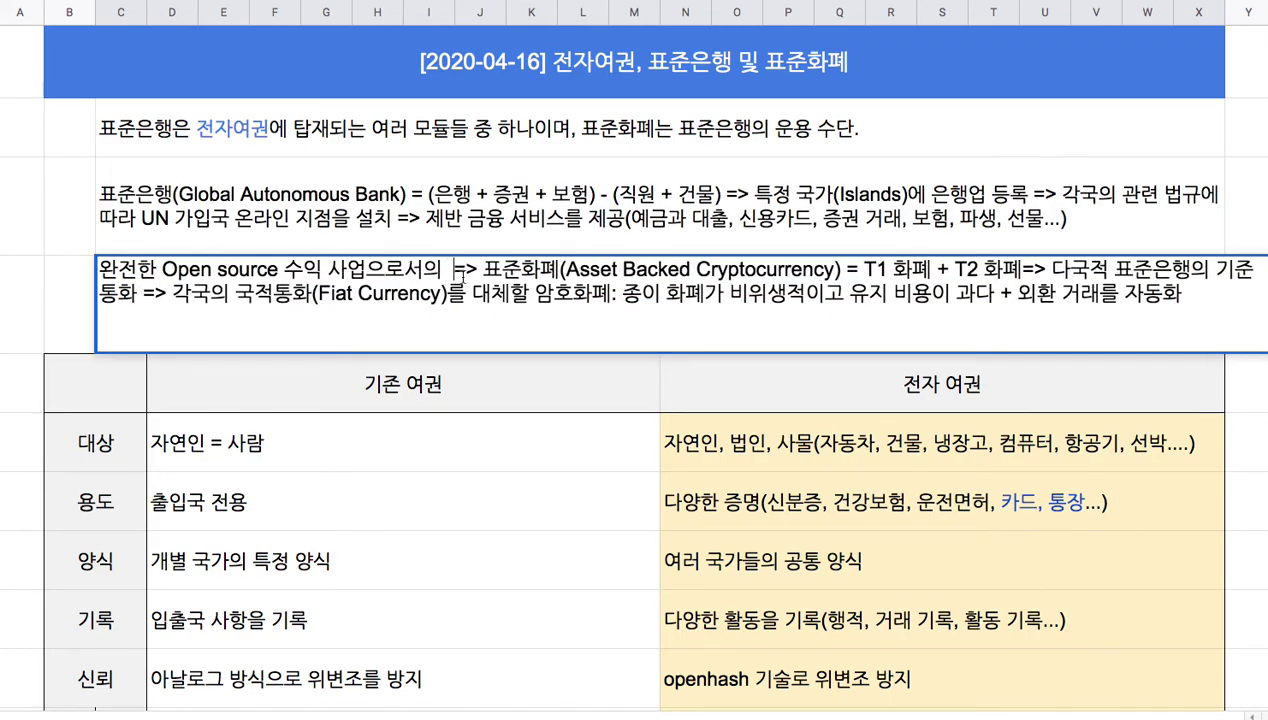
Cut "완전한 Open source 수익 사업으로서의 =>" from the start of the 표준화폐 definition and select "T1 화폐 + T2 화폐=>"
drag(483, 270, 86, 261)
key(super+x)
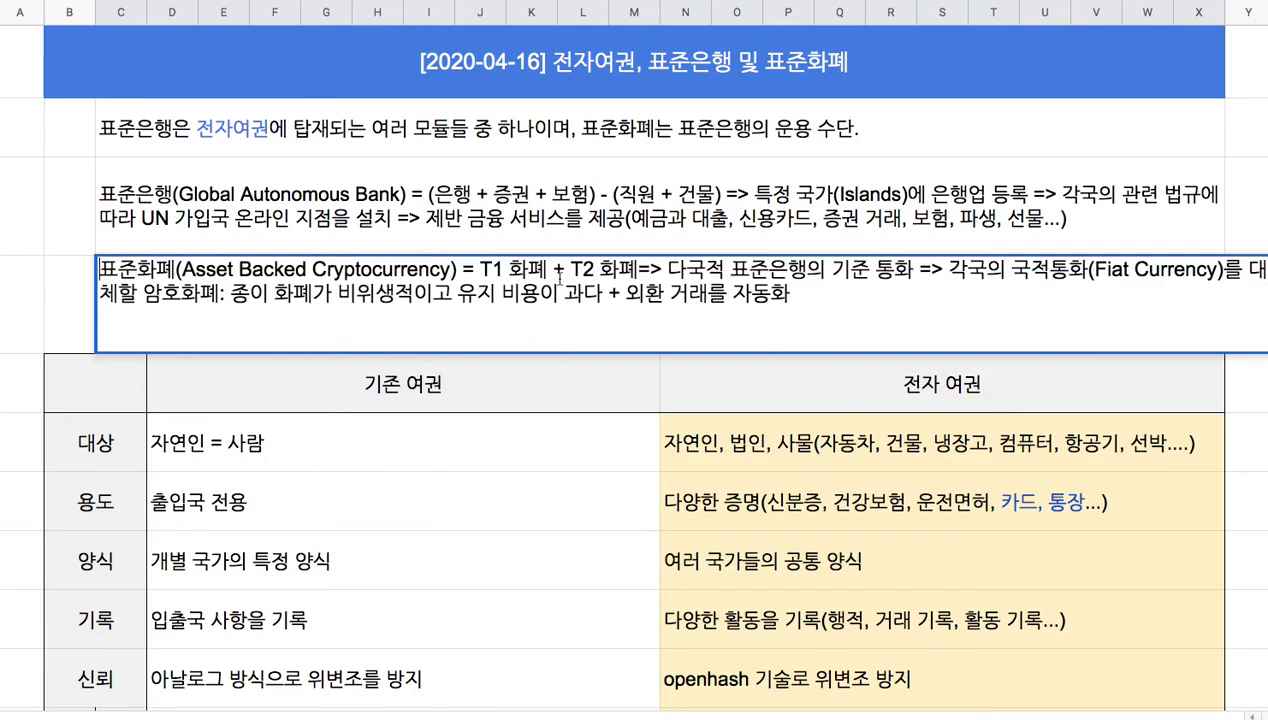
drag(480, 270, 661, 270)
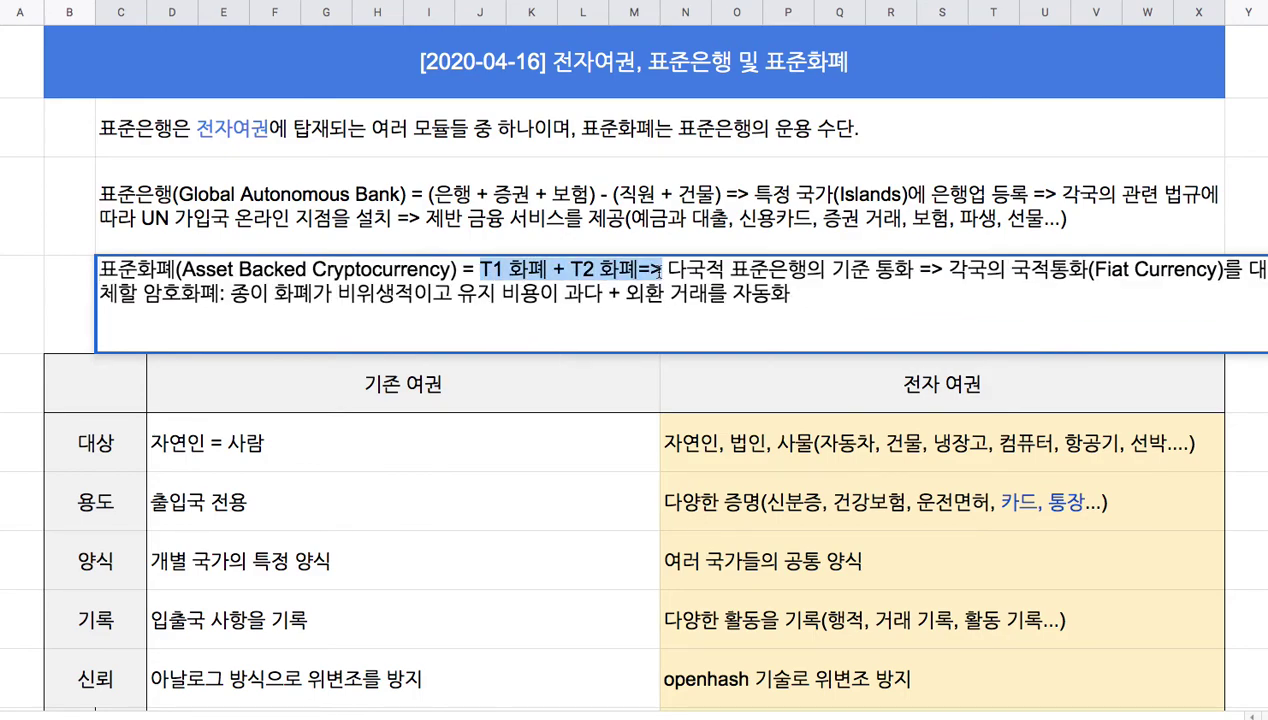